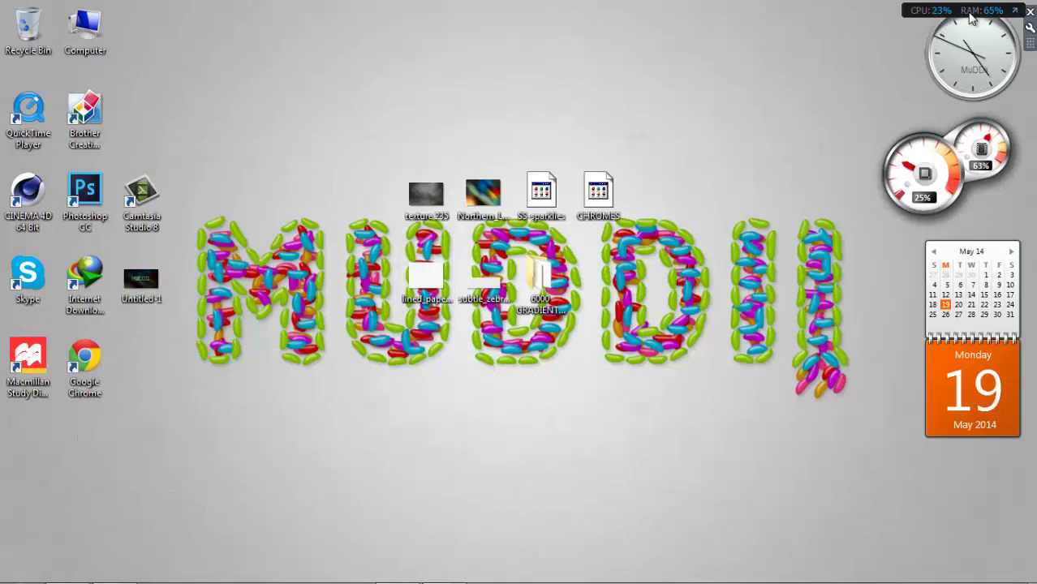
drag(336, 122, 691, 409)
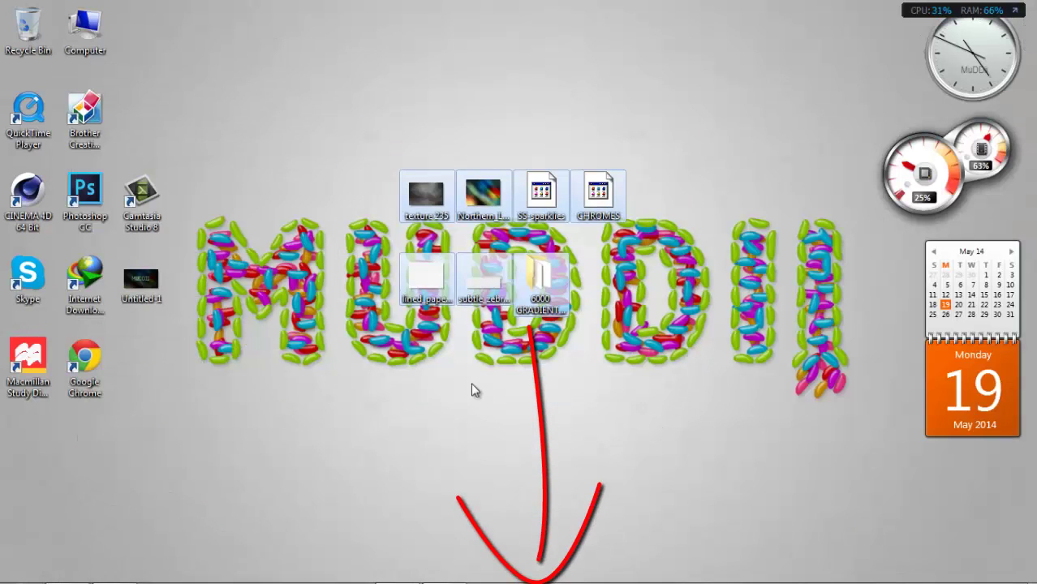
click(397, 215)
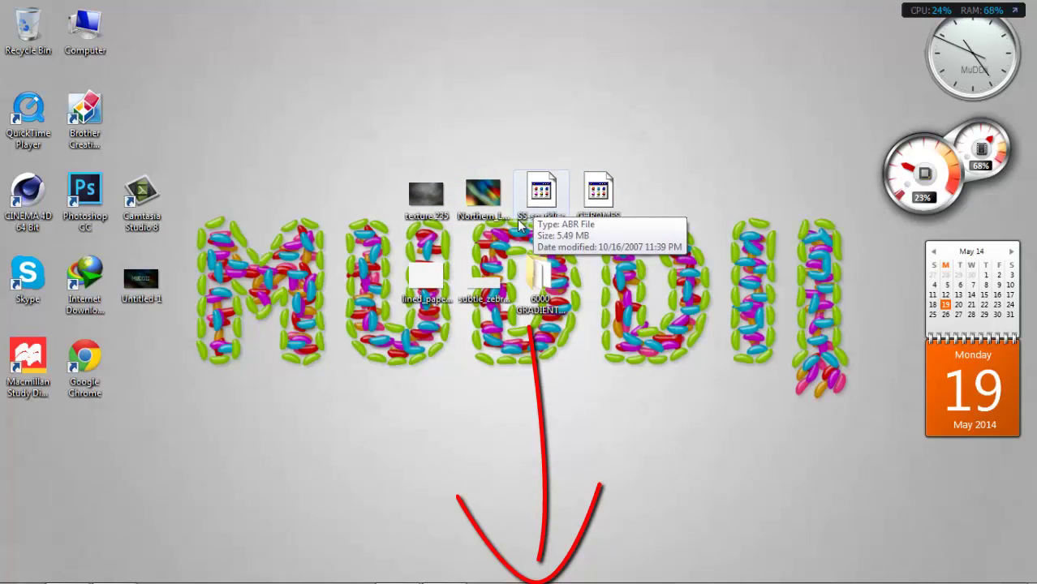
drag(346, 249, 472, 367)
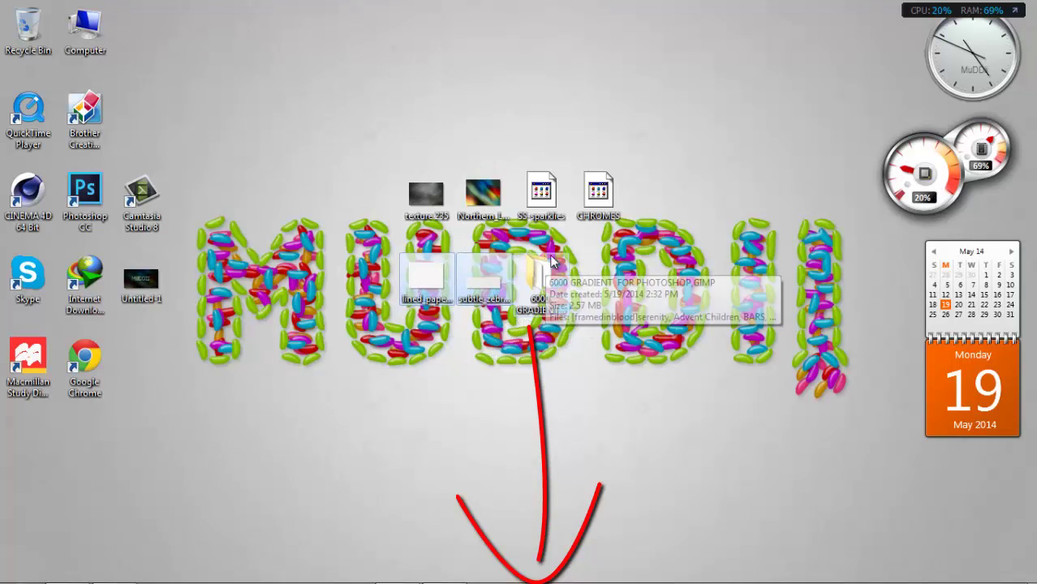
click(594, 331)
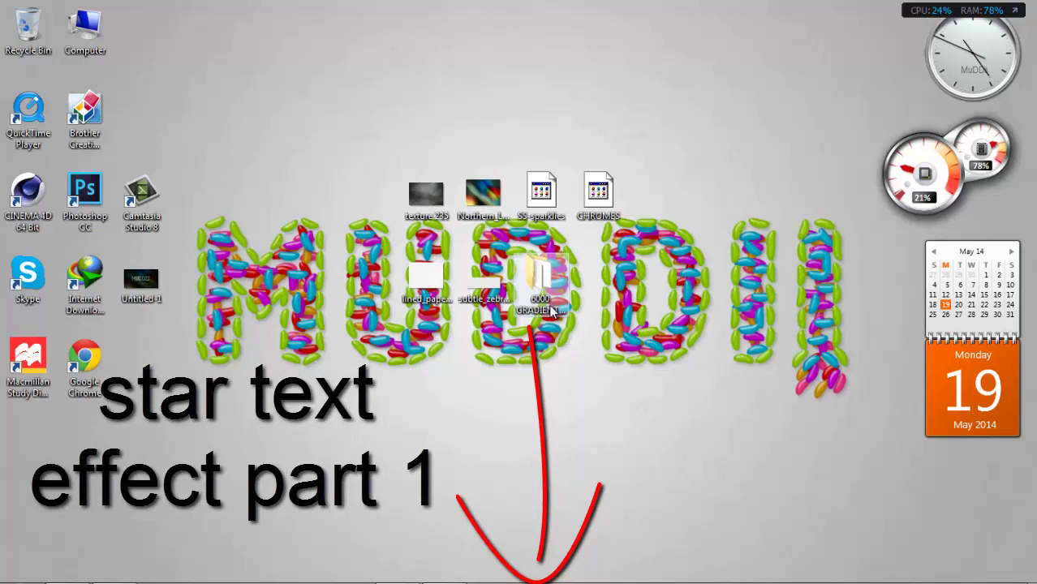
- Move the CHROMES gradient file beside the 6000 GRADIENT folder on the desktop
drag(598, 195, 617, 286)
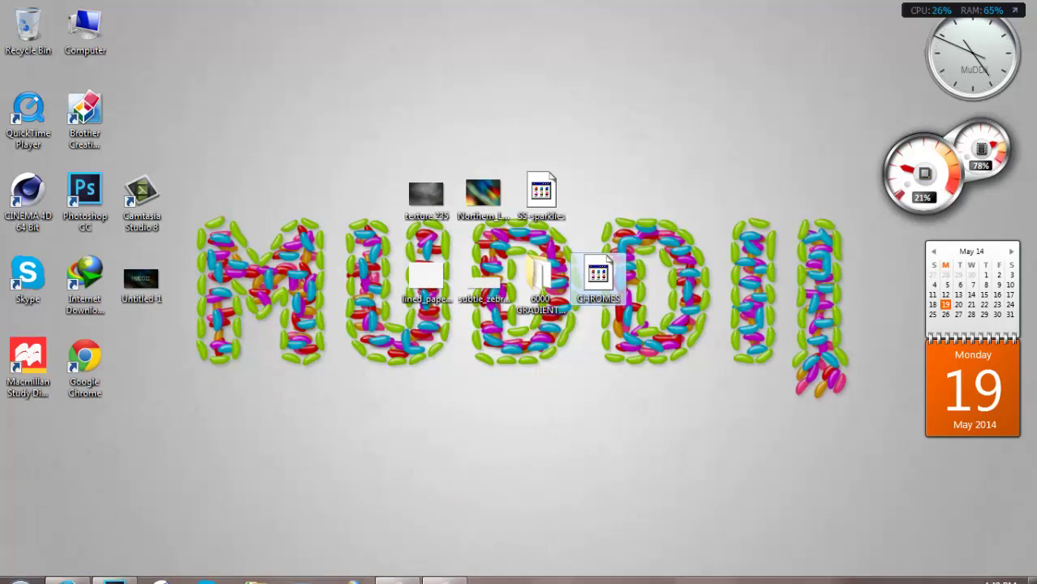
- Switch to Photoshop and create a new 1920 × 1080 pixel document at 72 pixels/inch, RGB Color, with a white background
click(114, 570)
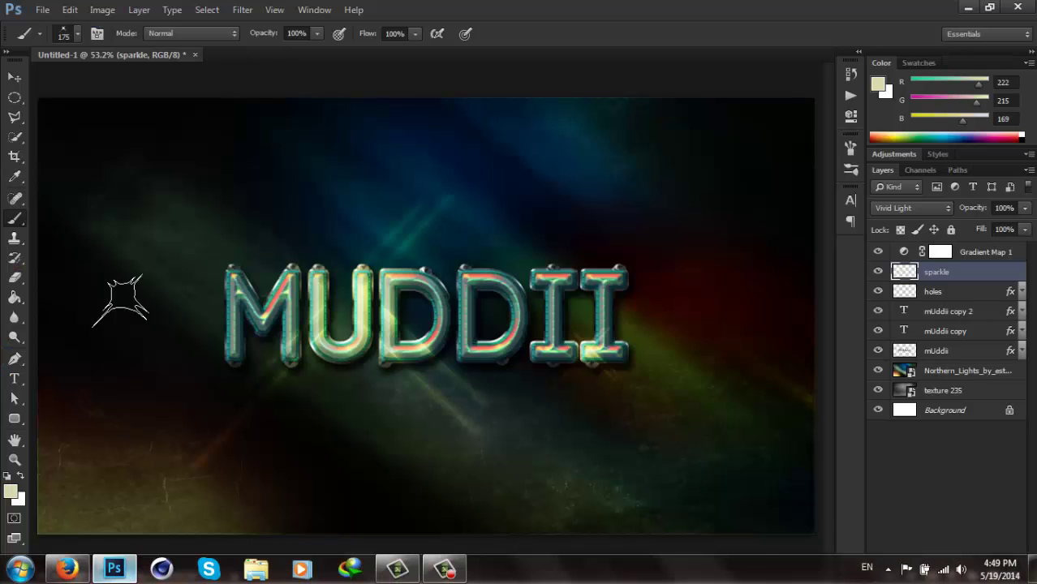
click(42, 9)
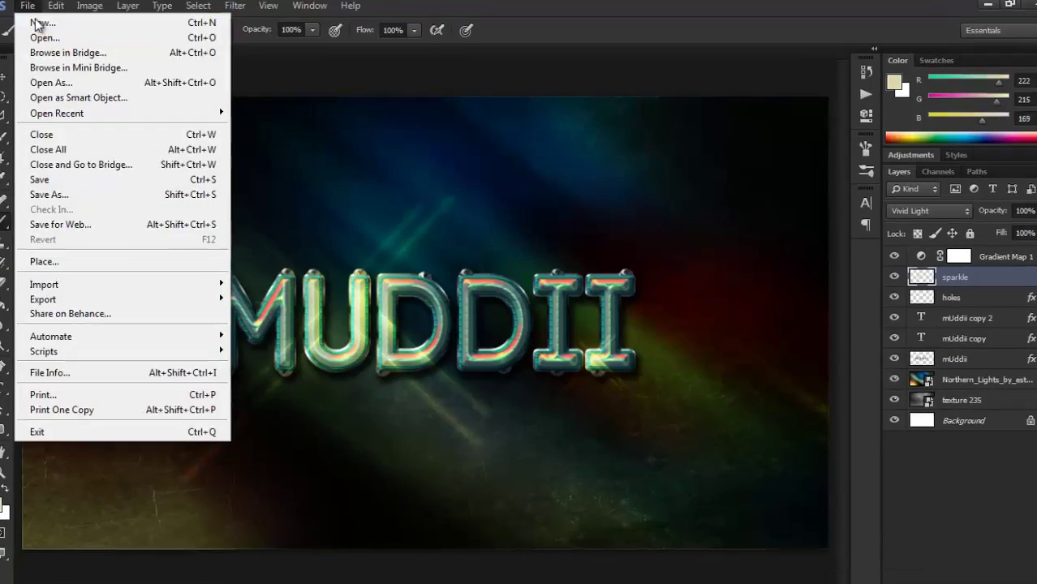
click(38, 22)
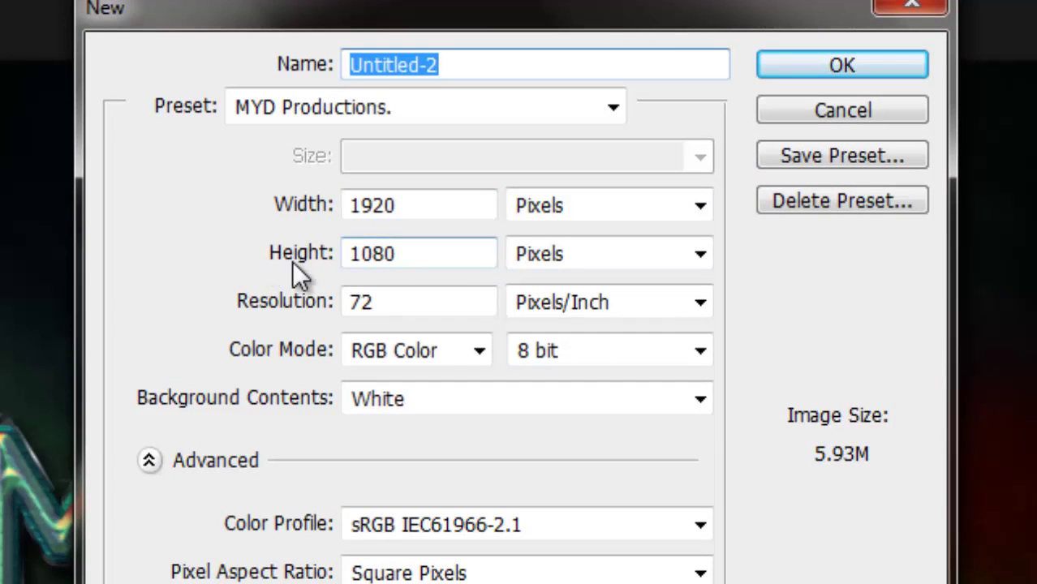
click(862, 70)
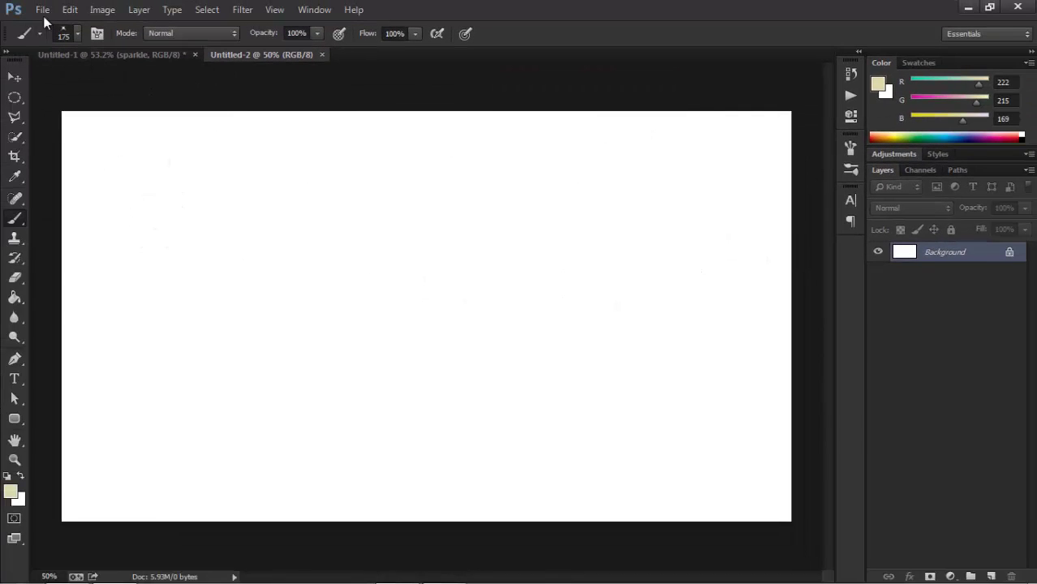
- Open the lined_paper_@2X and subtle_zebra_3d_@2X images from the Desktop together
click(44, 13)
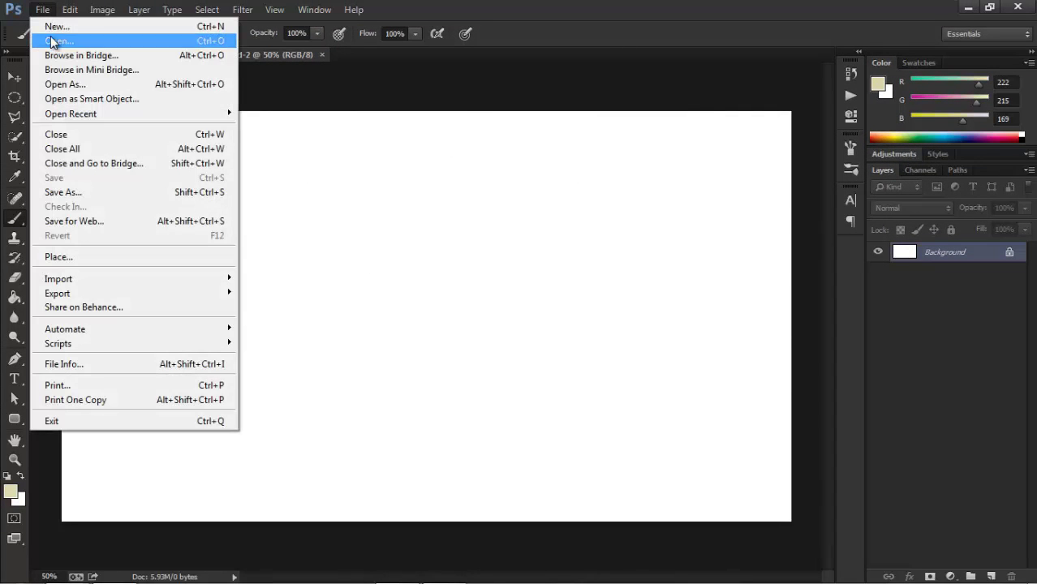
click(52, 40)
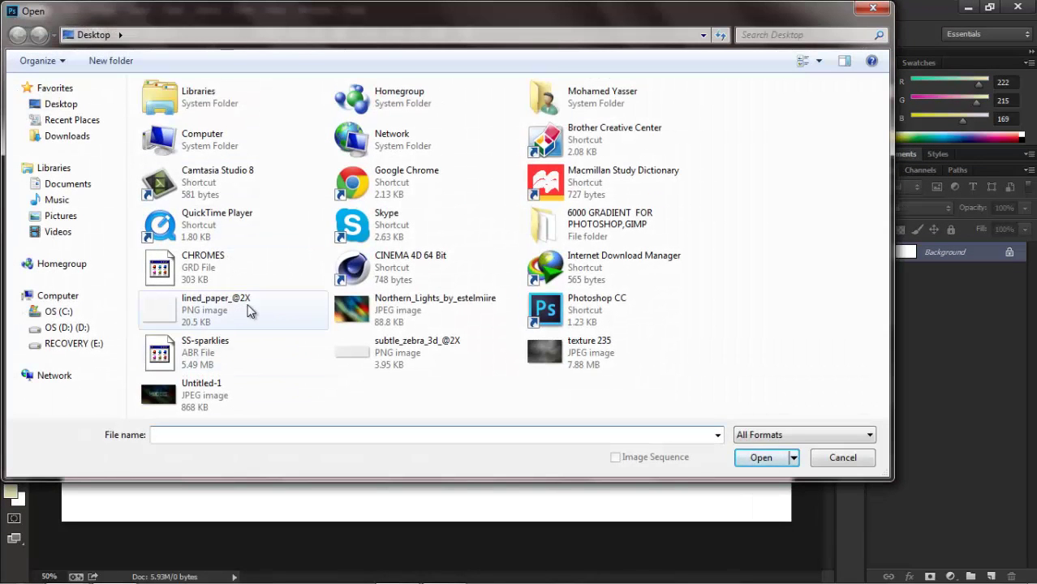
click(248, 311)
ctrl+click(437, 361)
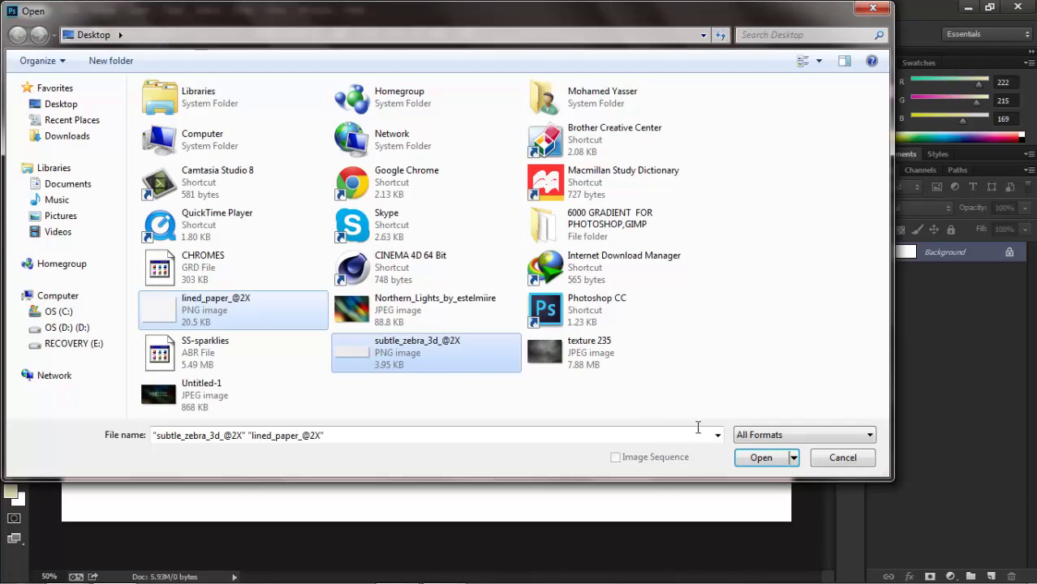
click(760, 458)
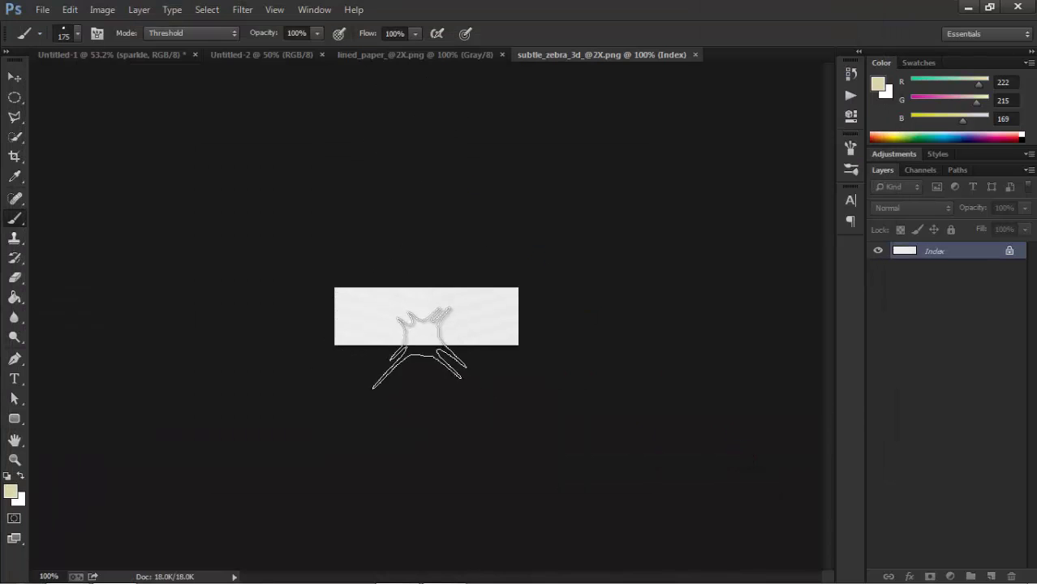
- Bring up Define Pattern for the subtle_zebra_3d_@2X image, cancel it and close the image
key(v)
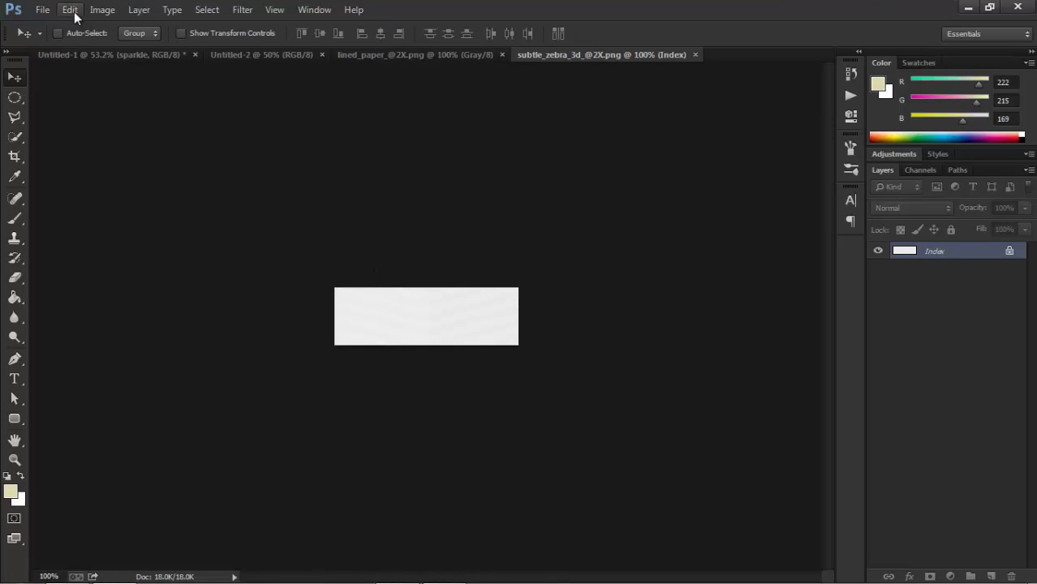
click(72, 10)
click(150, 351)
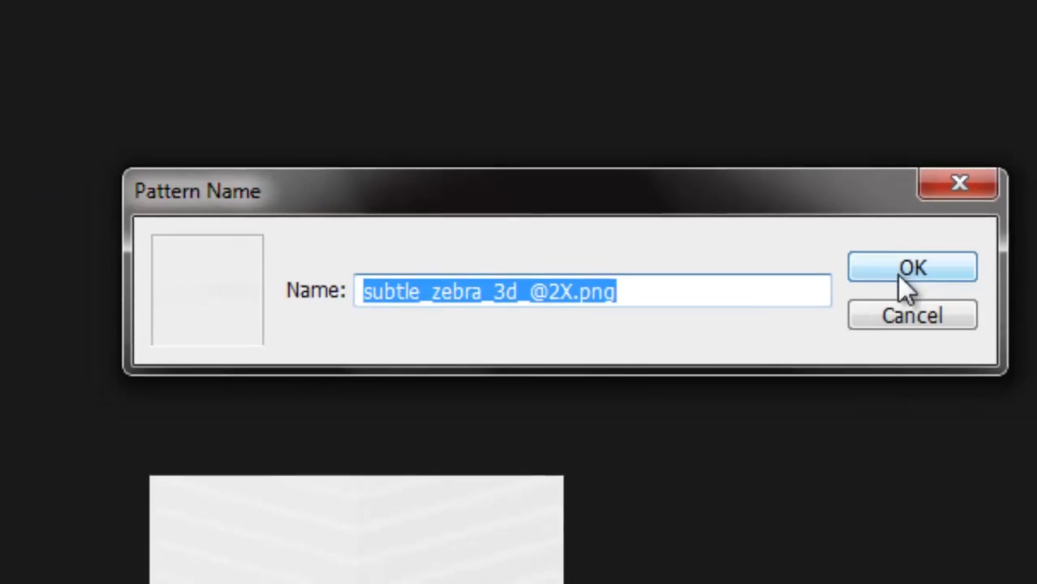
click(882, 313)
click(695, 56)
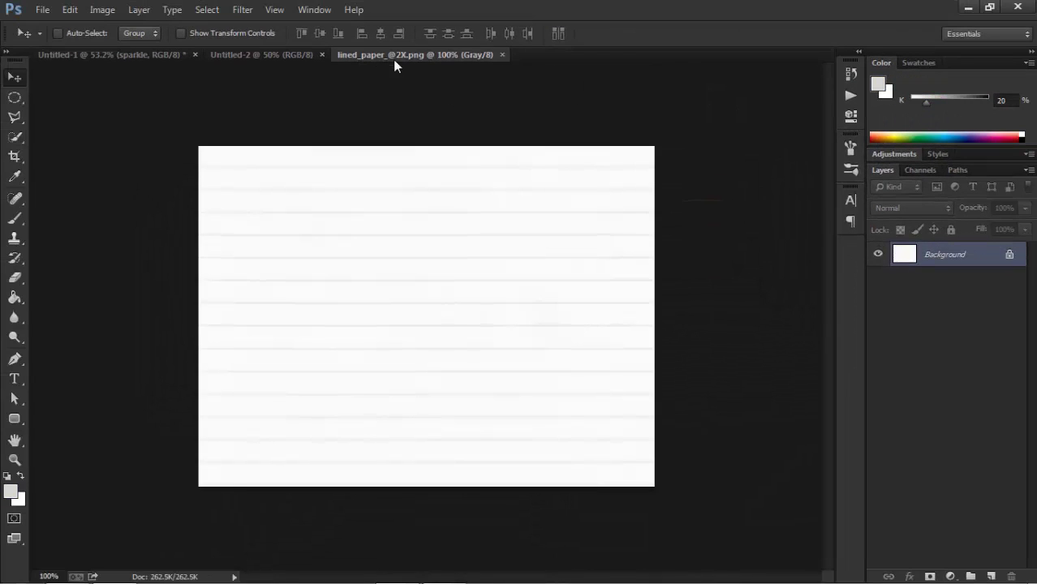
- Bring up Define Pattern for the lined_paper_@2X image, cancel it and close the image
click(66, 10)
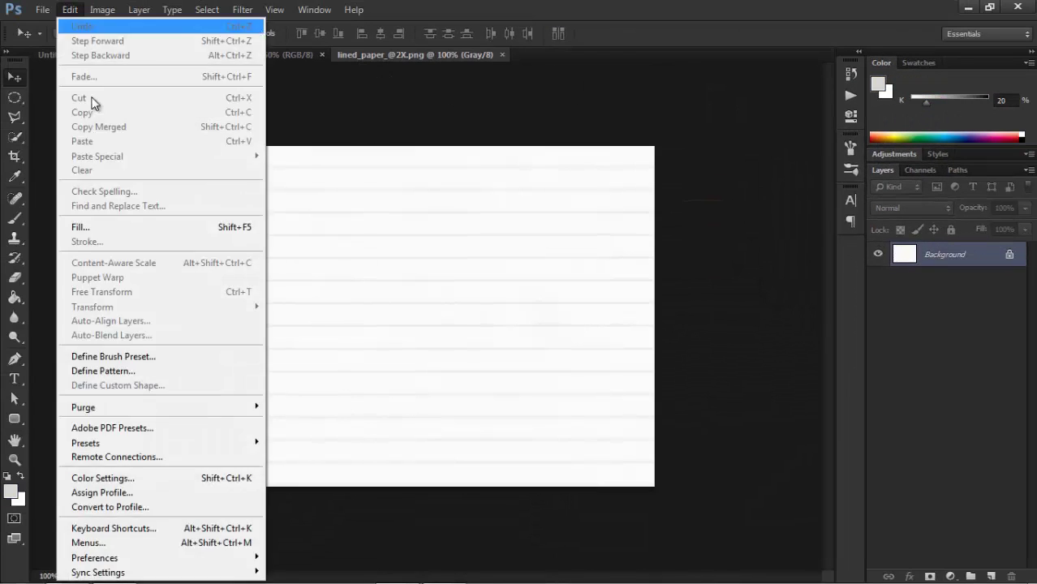
click(130, 371)
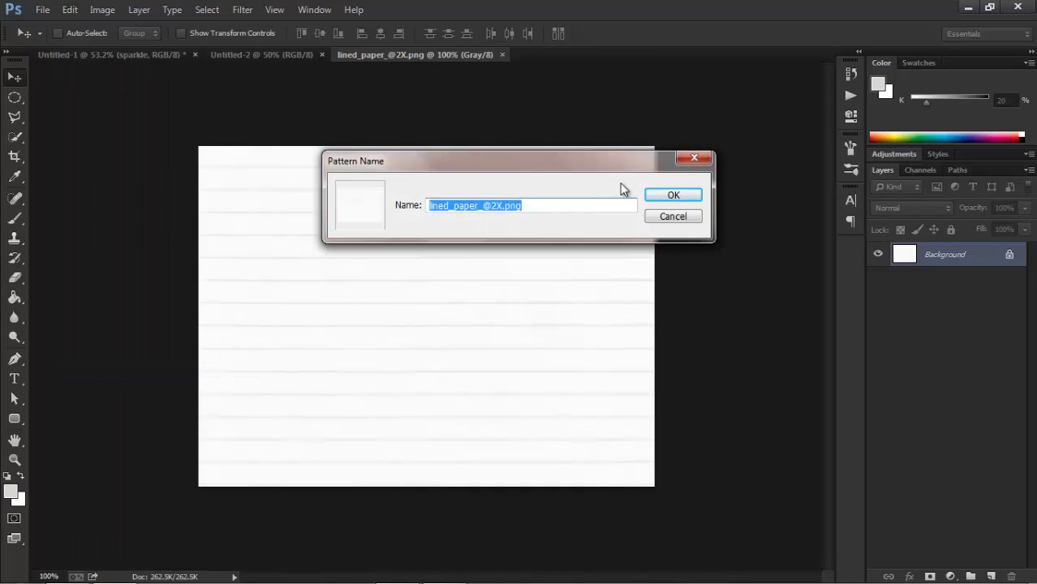
click(663, 218)
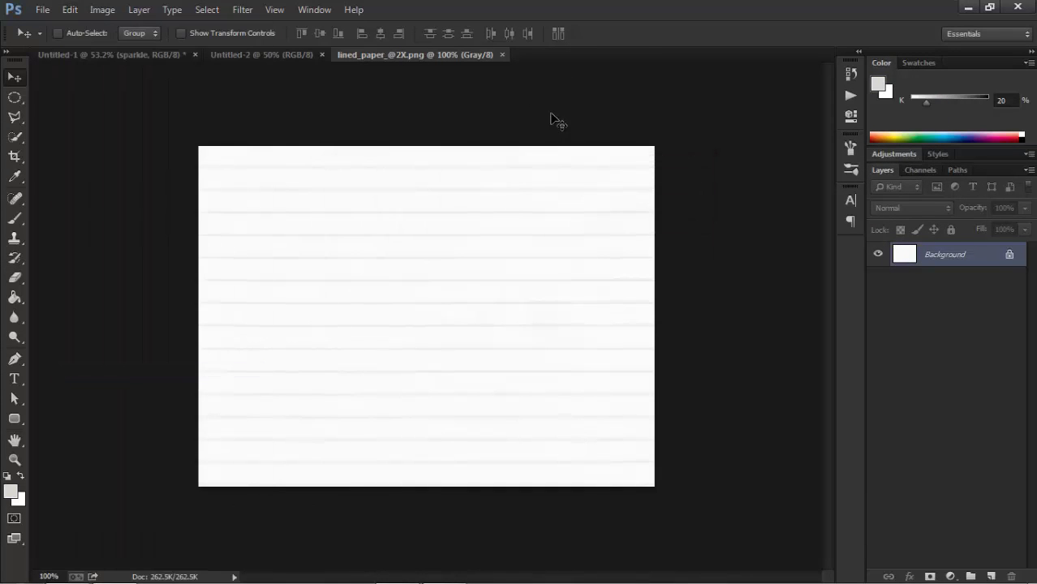
click(502, 55)
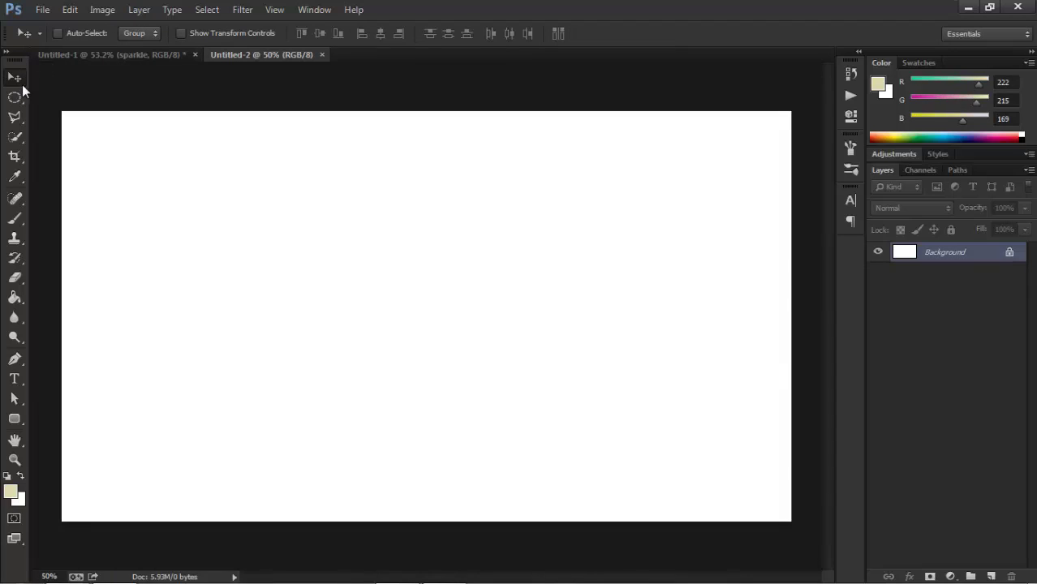
- With the Brush tool, start loading the SS-sparklies brush file from the Desktop, cancel it and close the brush picker
click(16, 220)
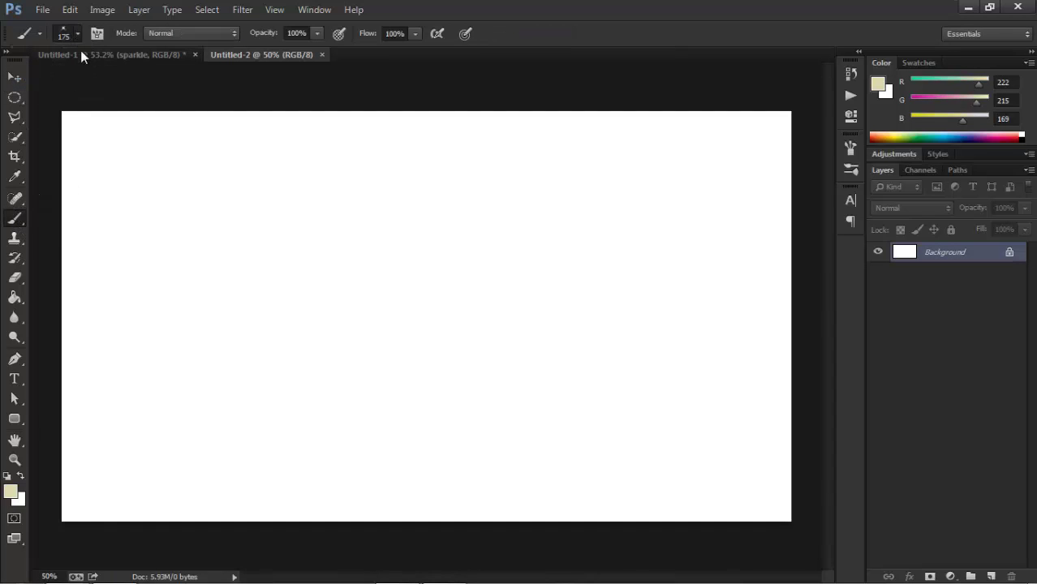
click(77, 33)
scroll(116, 197, down, 5)
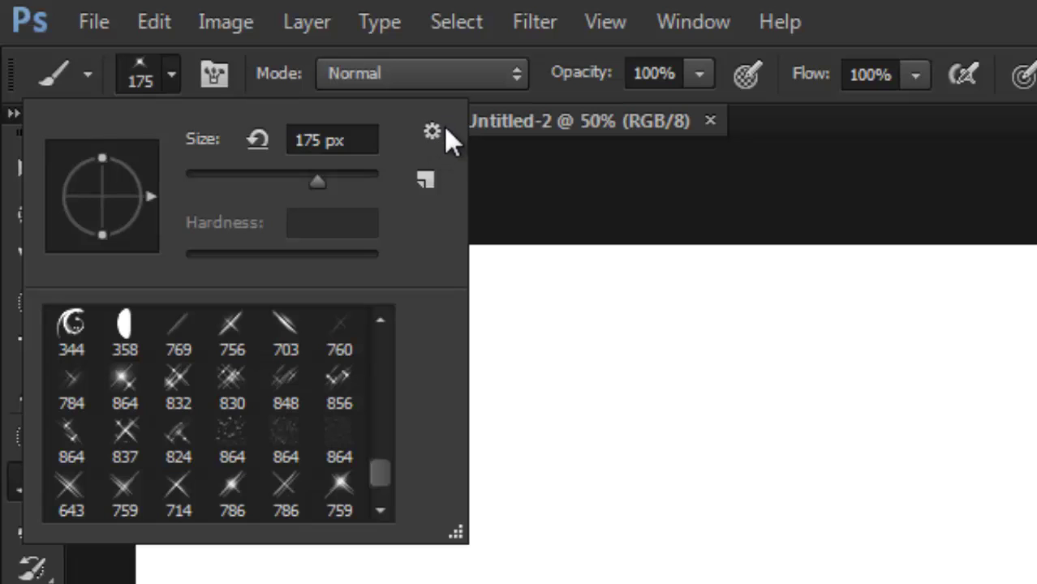
click(442, 129)
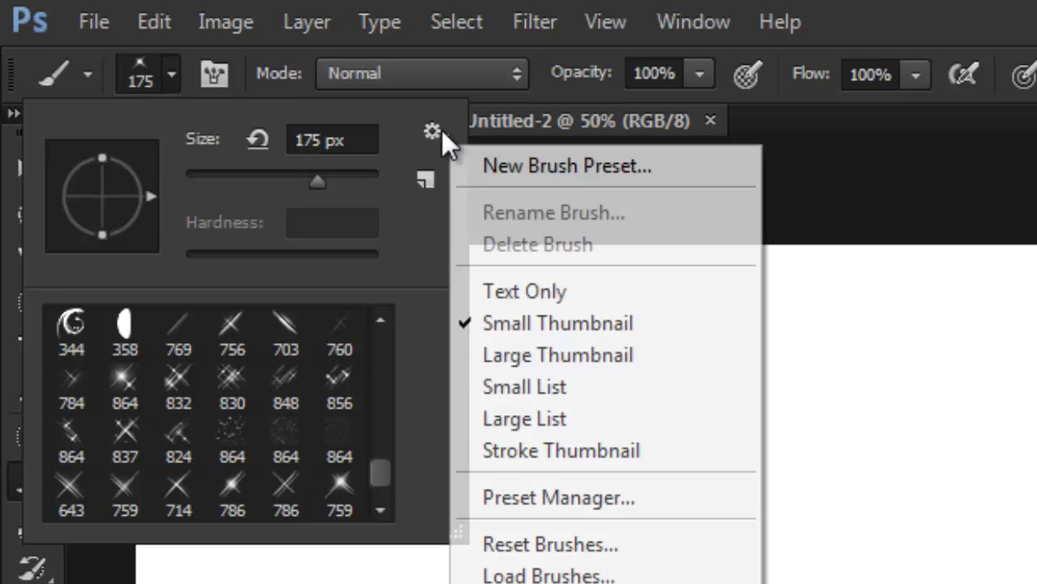
click(581, 576)
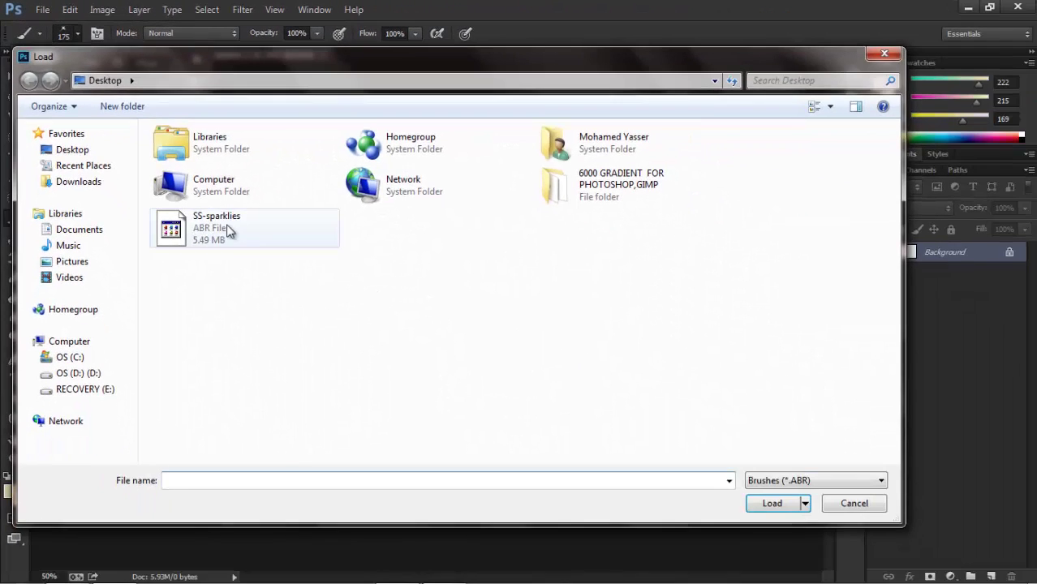
click(261, 242)
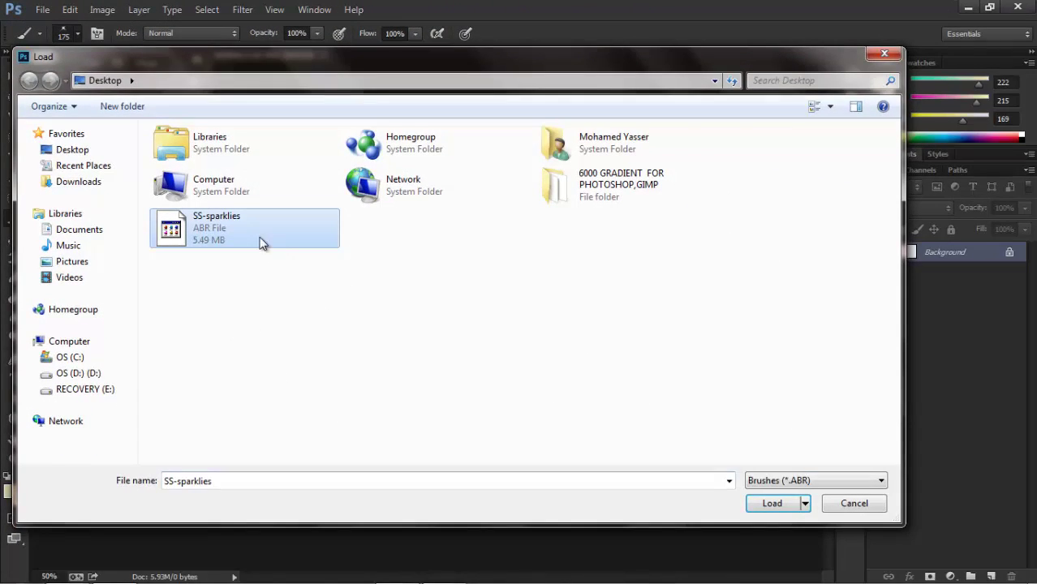
click(831, 504)
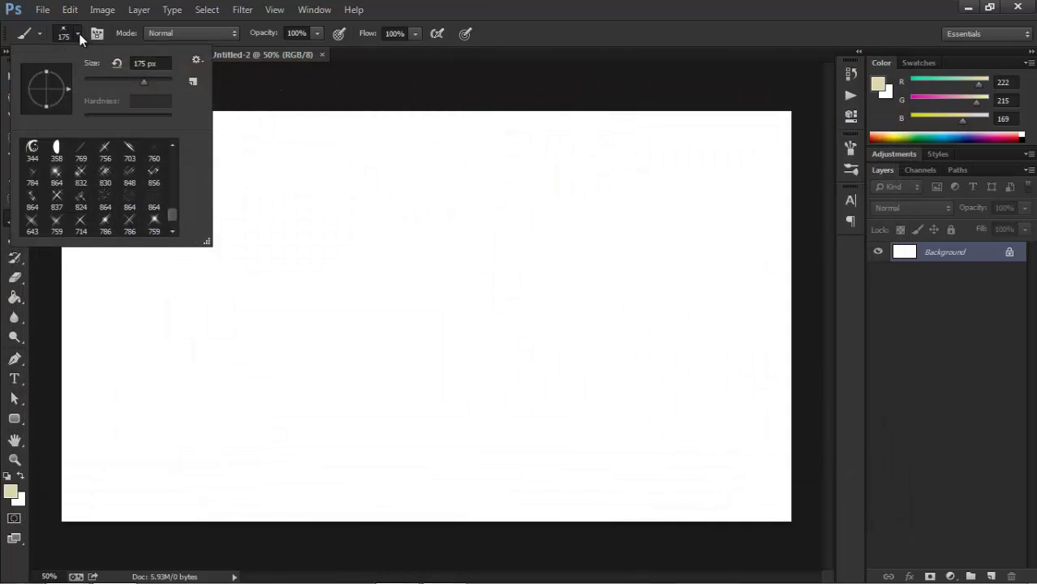
click(78, 34)
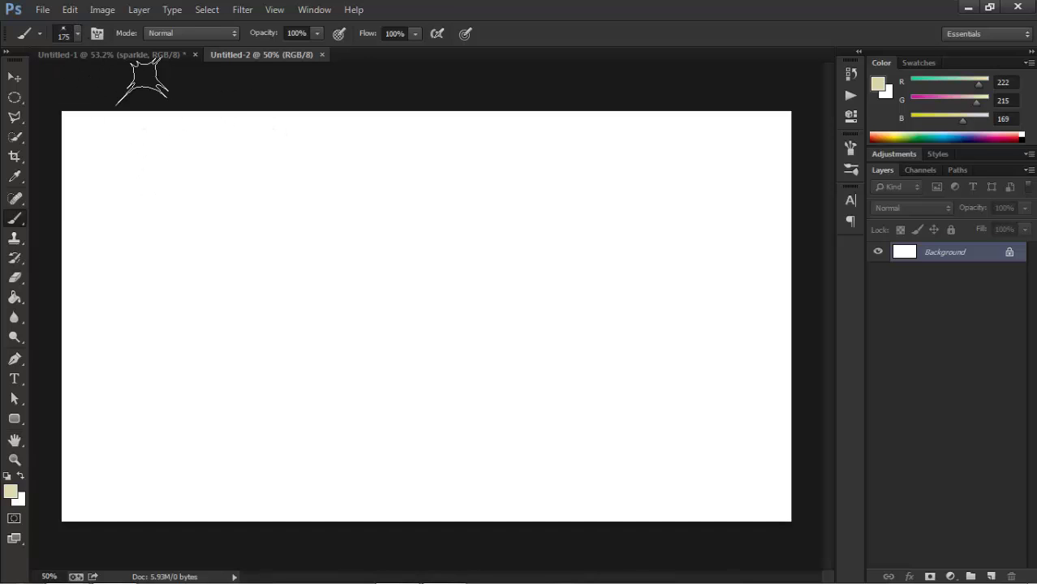
- Open the Preset Manager and display the Contours presets
click(68, 11)
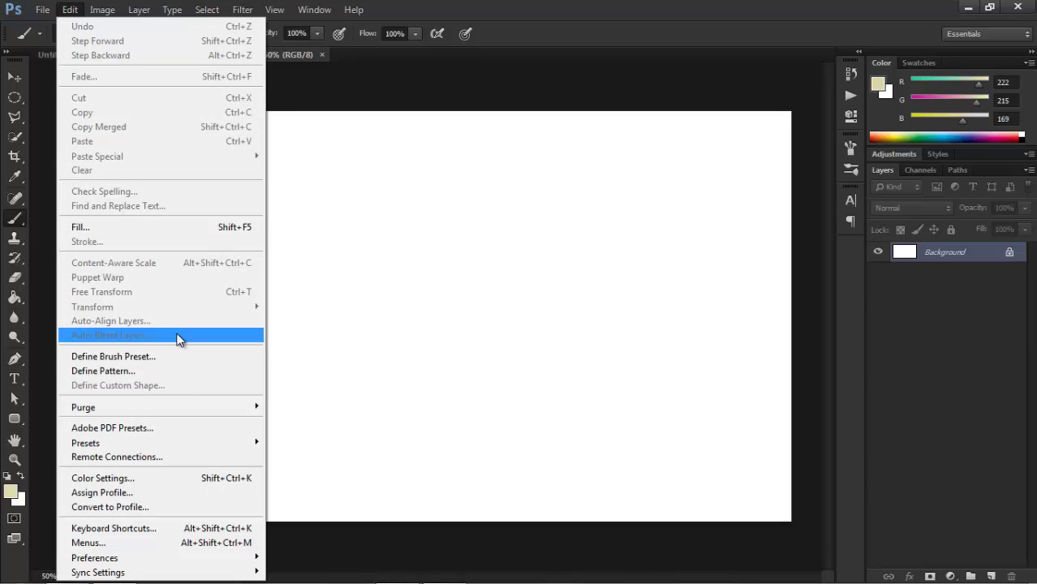
mouse_move(242, 446)
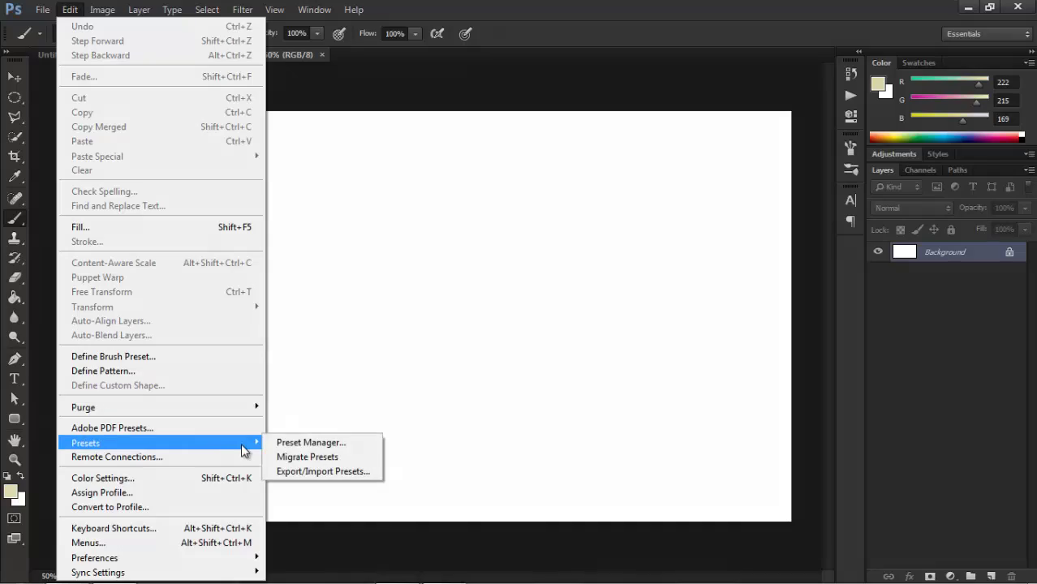
click(307, 445)
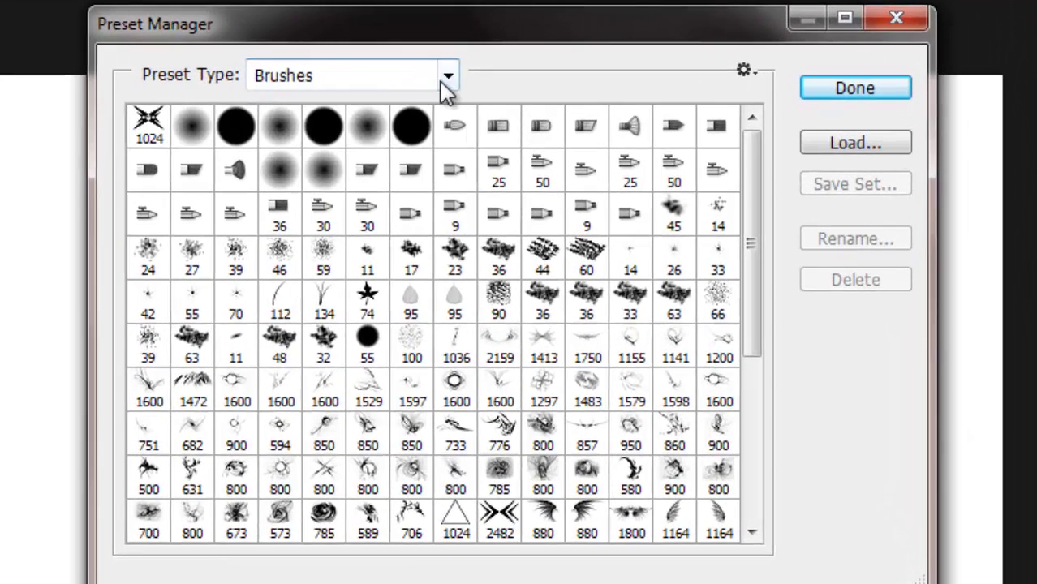
click(482, 113)
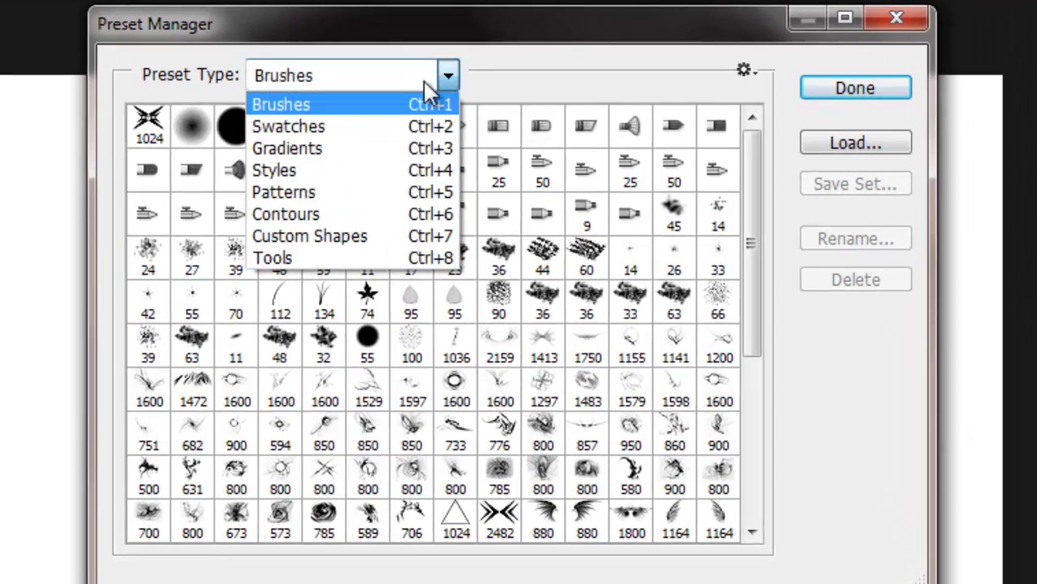
click(342, 214)
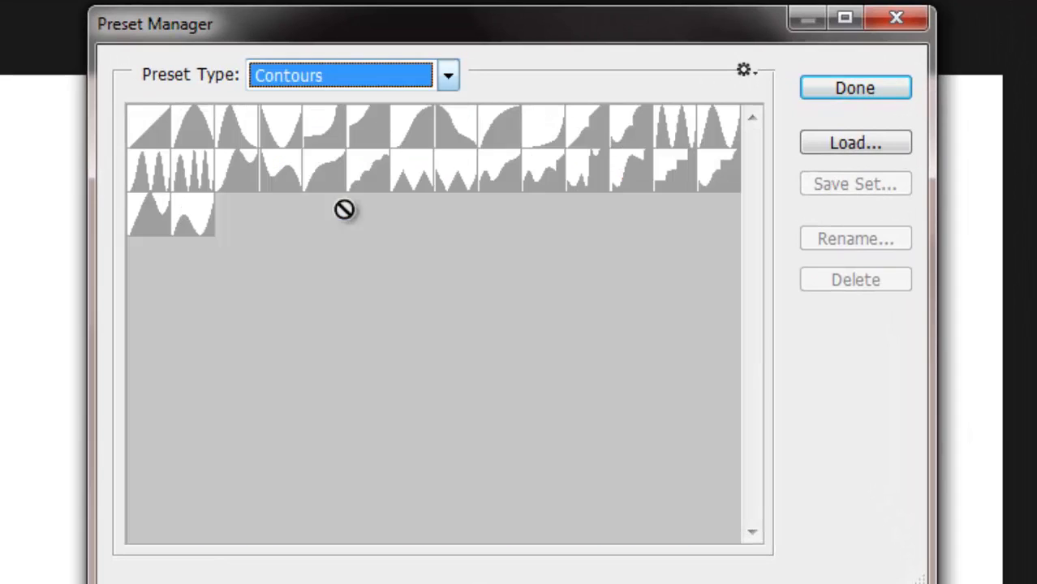
- Start loading the Contours preset library in the Preset Manager and cancel the replacement
click(747, 78)
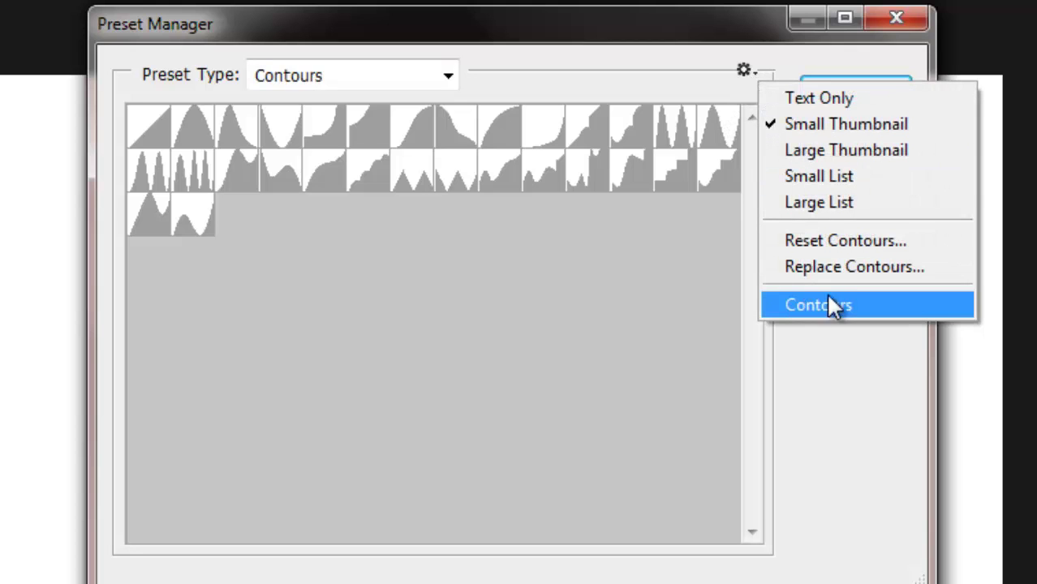
click(787, 308)
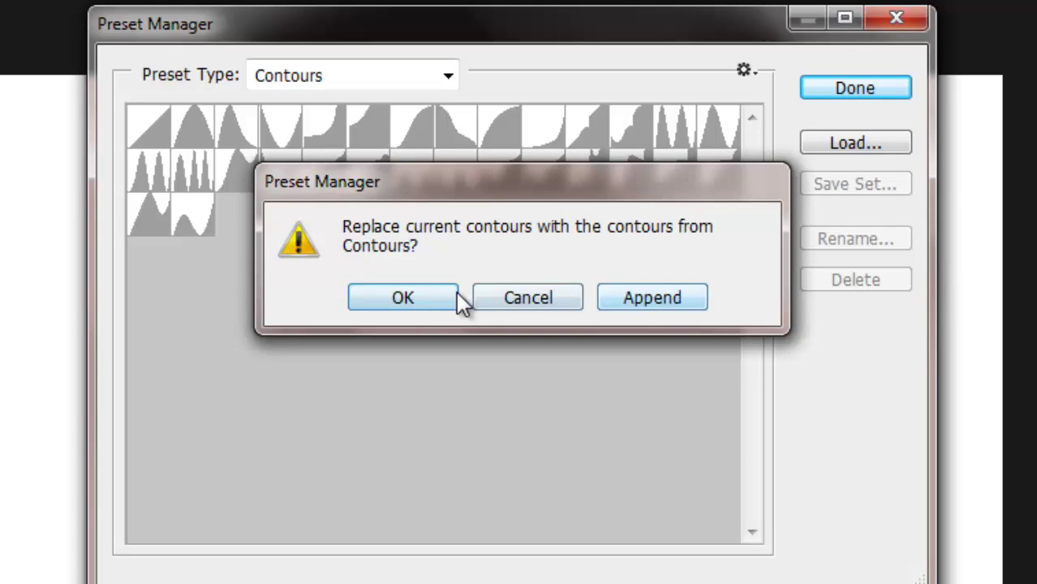
click(532, 309)
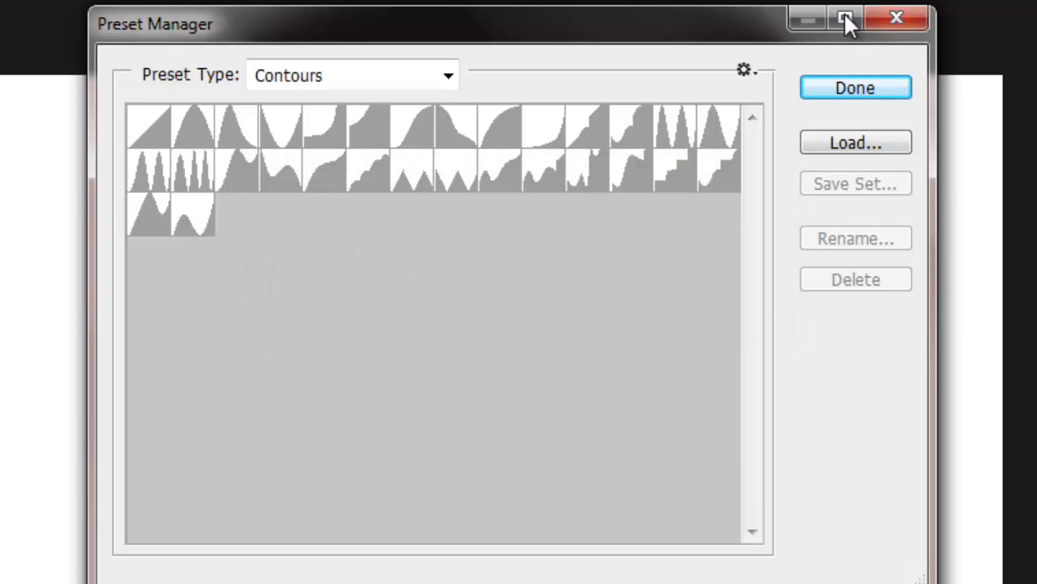
- Close the Preset Manager, place the texture 235 image from the desktop into the document and stretch it to the full canvas width
click(897, 22)
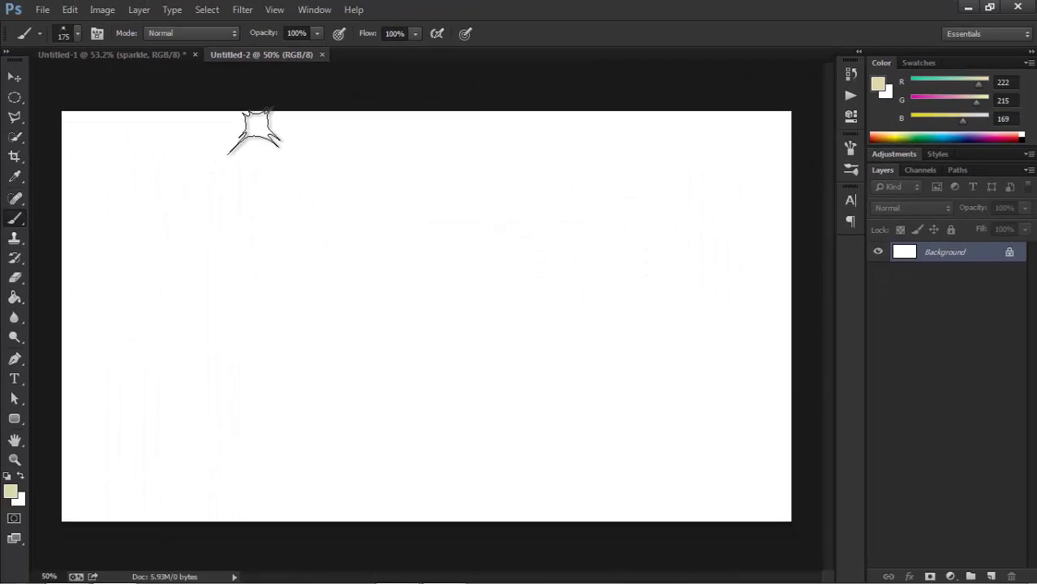
click(968, 10)
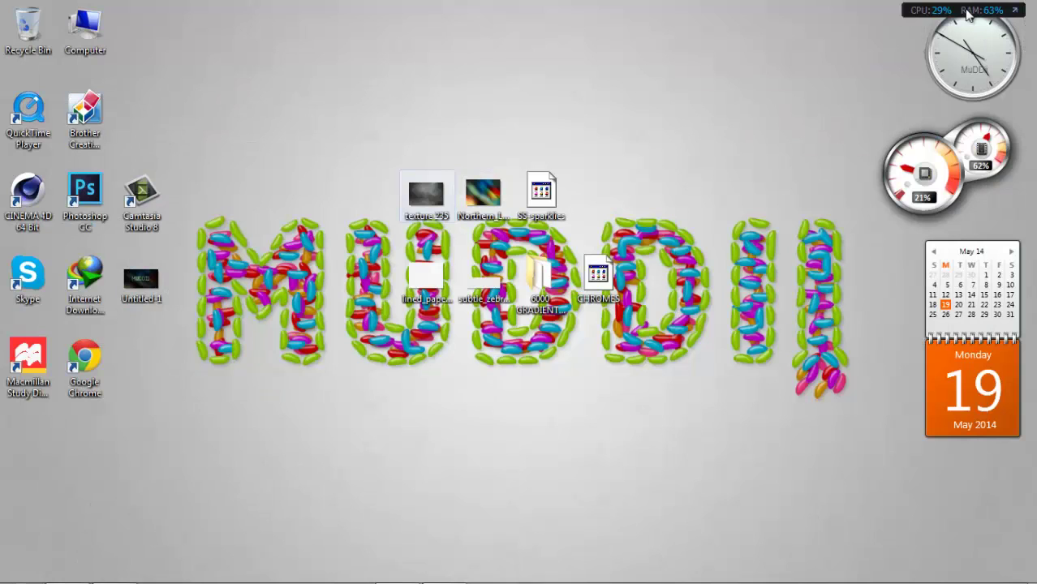
drag(426, 194, 405, 293)
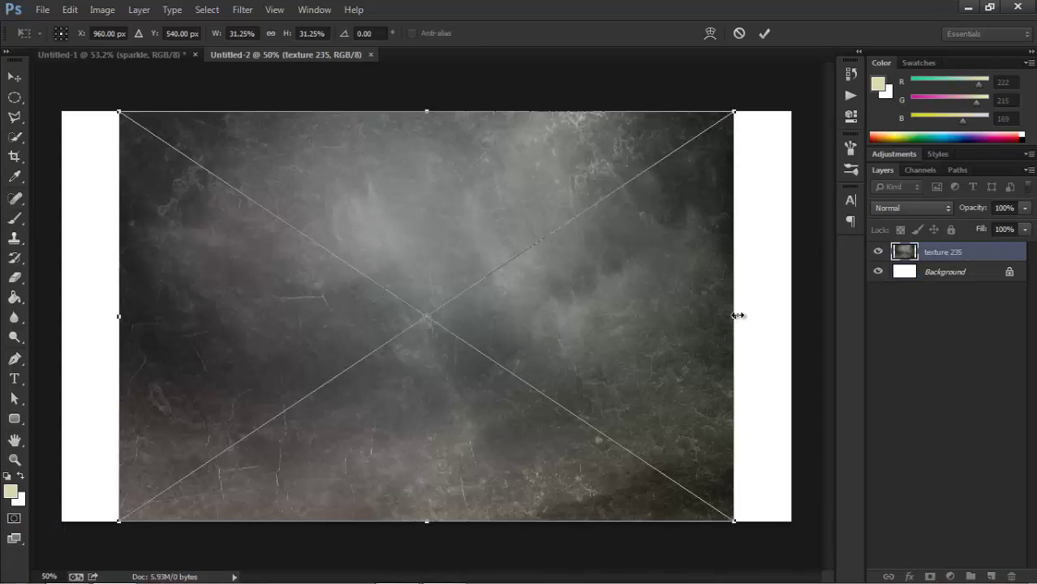
drag(737, 316, 791, 315)
drag(115, 320, 62, 316)
click(765, 33)
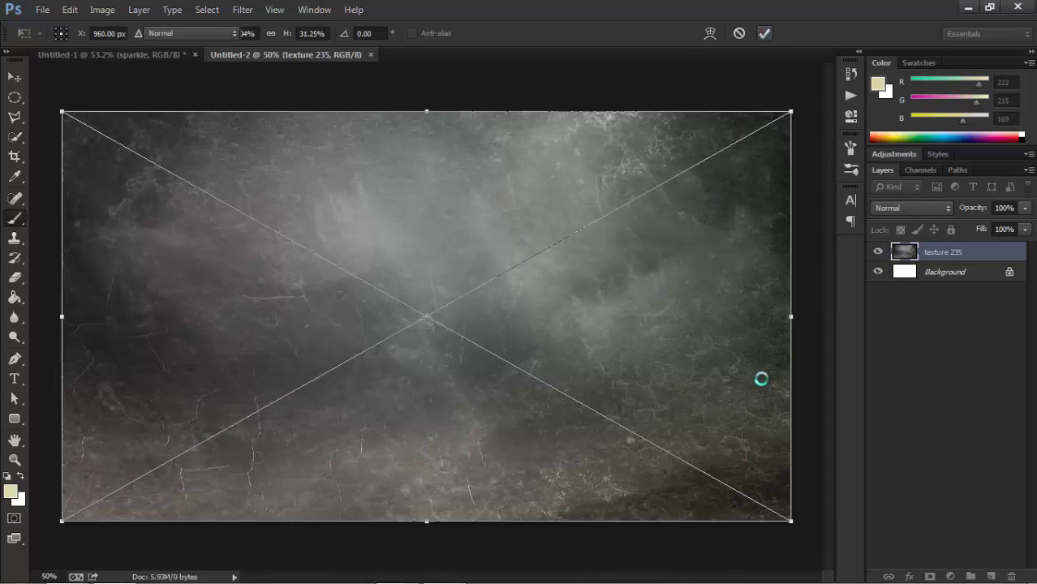
- Place the Northern_Lights image from the desktop above the texture and stretch it to cover the whole canvas
click(966, 7)
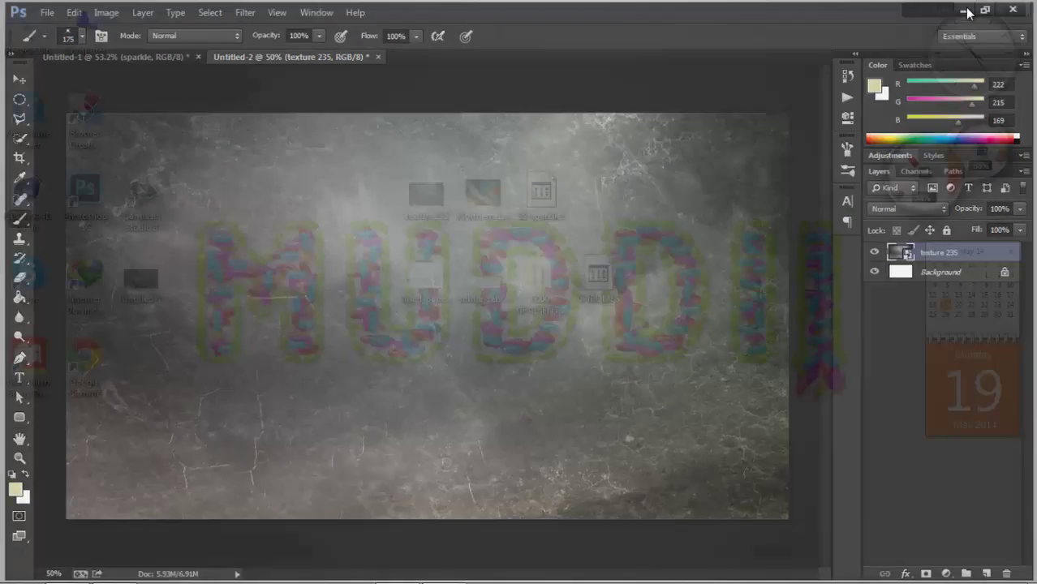
drag(482, 195, 405, 324)
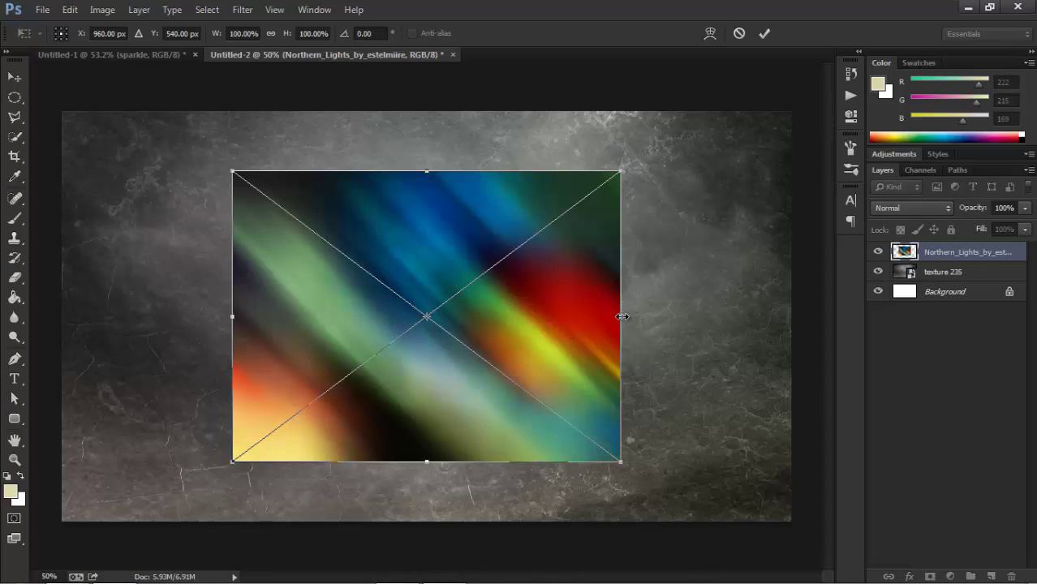
drag(621, 316, 791, 317)
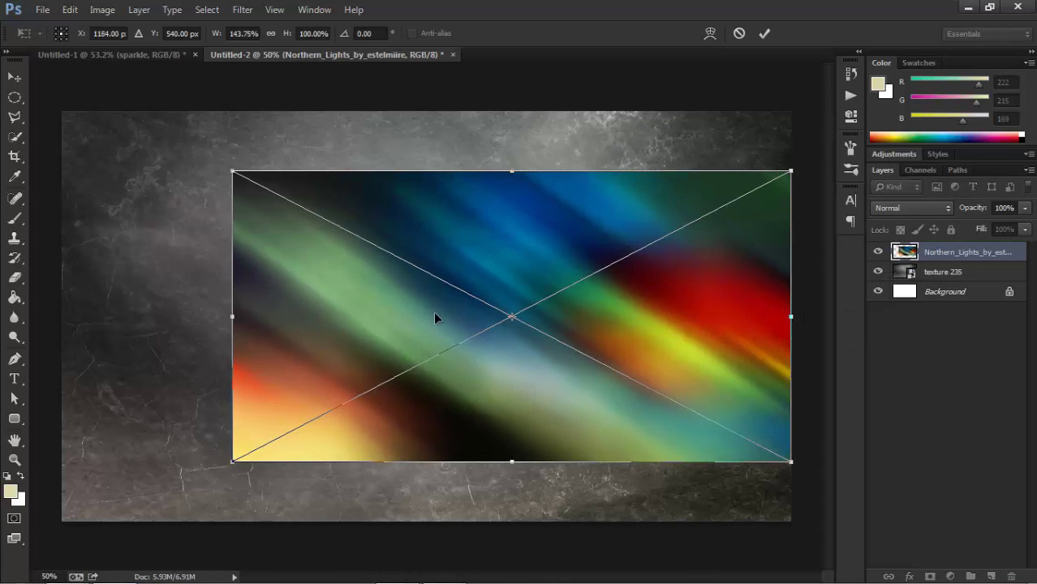
drag(161, 323, 62, 317)
drag(438, 141, 426, 108)
drag(426, 458, 427, 521)
click(765, 34)
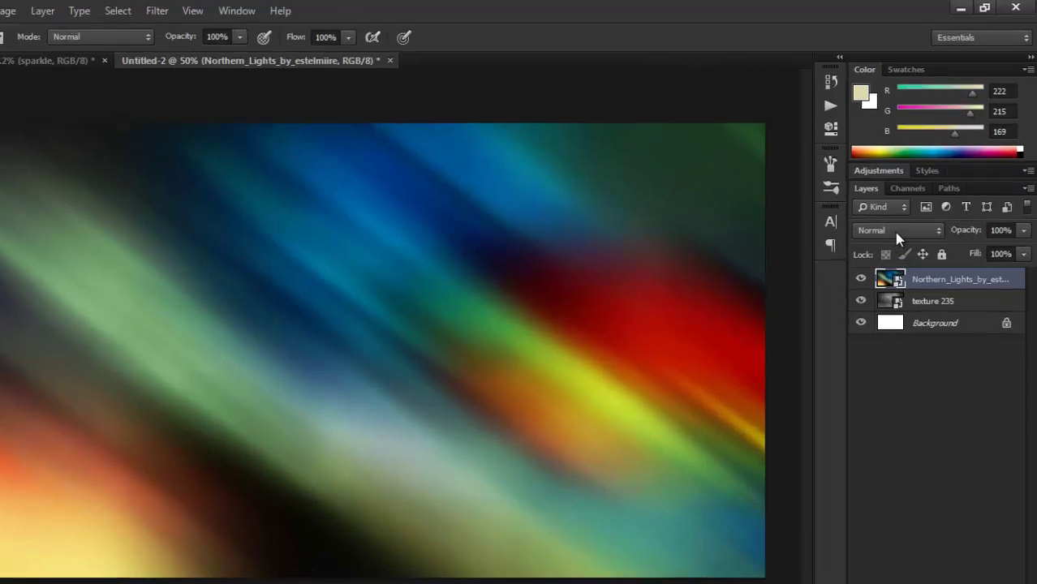
- Set the Northern Lights layer's blend mode to Multiply and compare the background with the finished design in Untitled-1
click(886, 208)
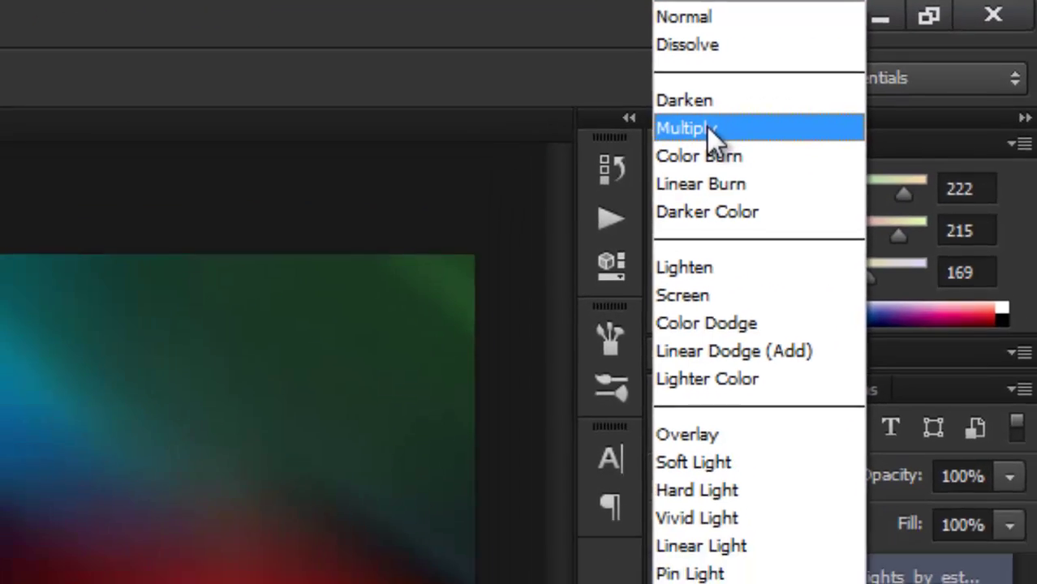
click(637, 148)
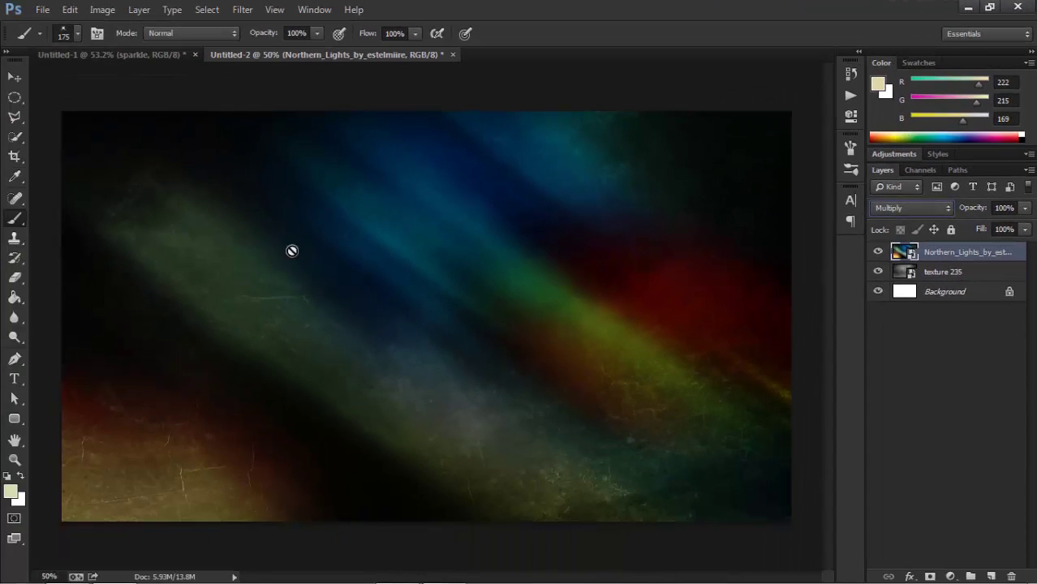
click(134, 54)
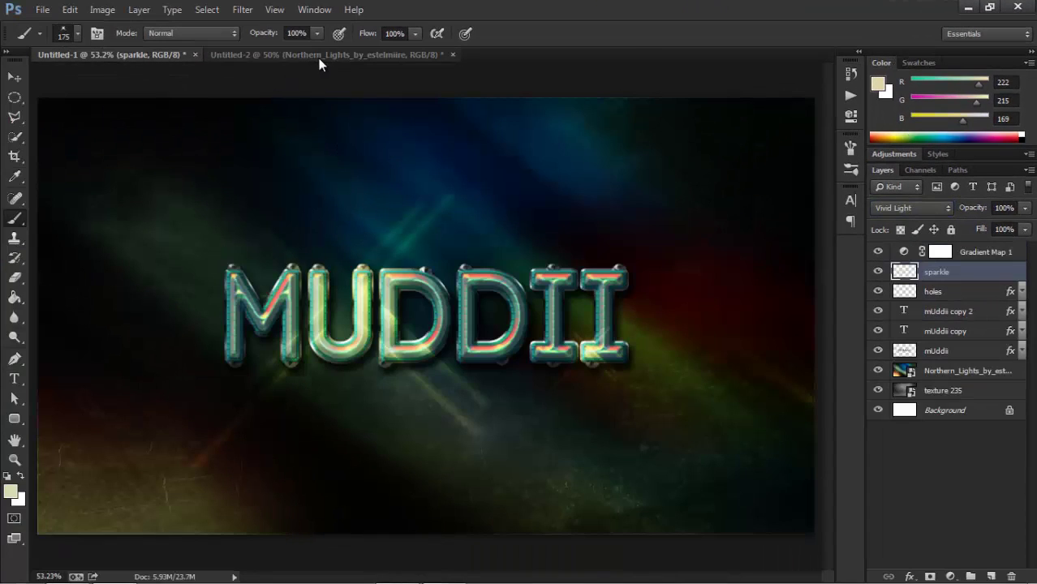
click(320, 57)
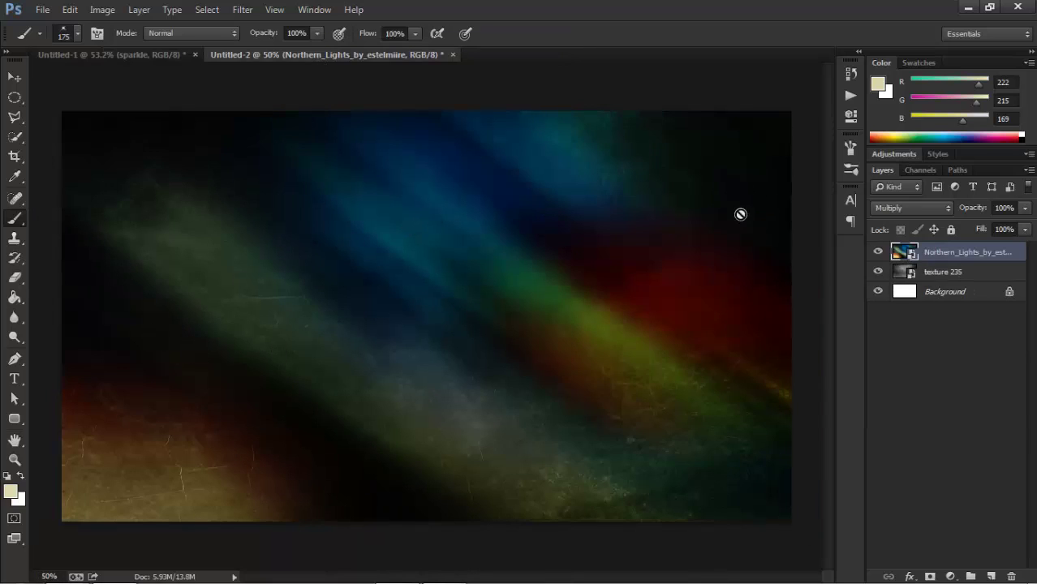
- Open the Character settings and choose the Code Bold font
click(847, 204)
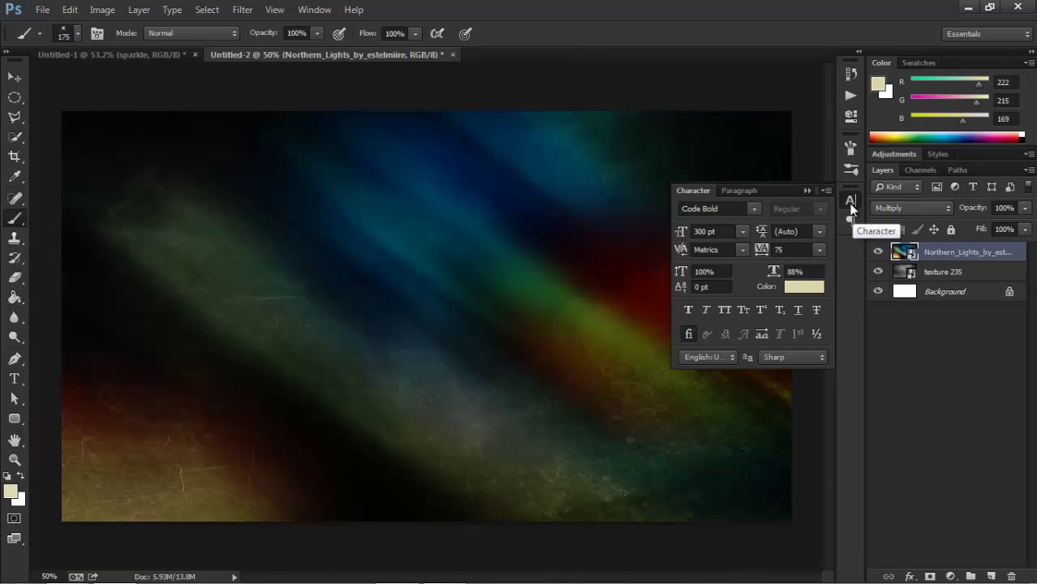
click(315, 9)
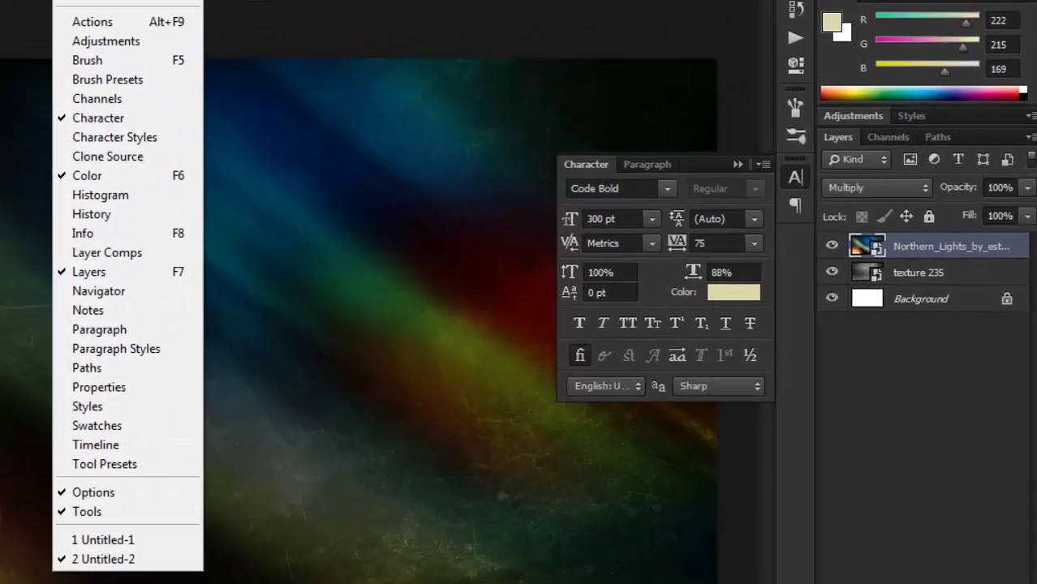
click(308, 155)
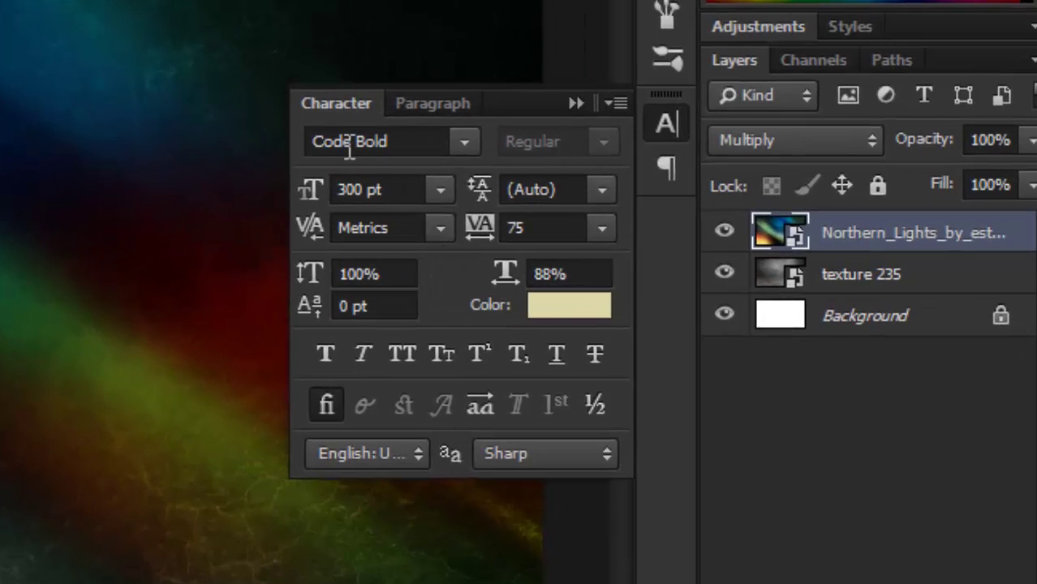
click(397, 148)
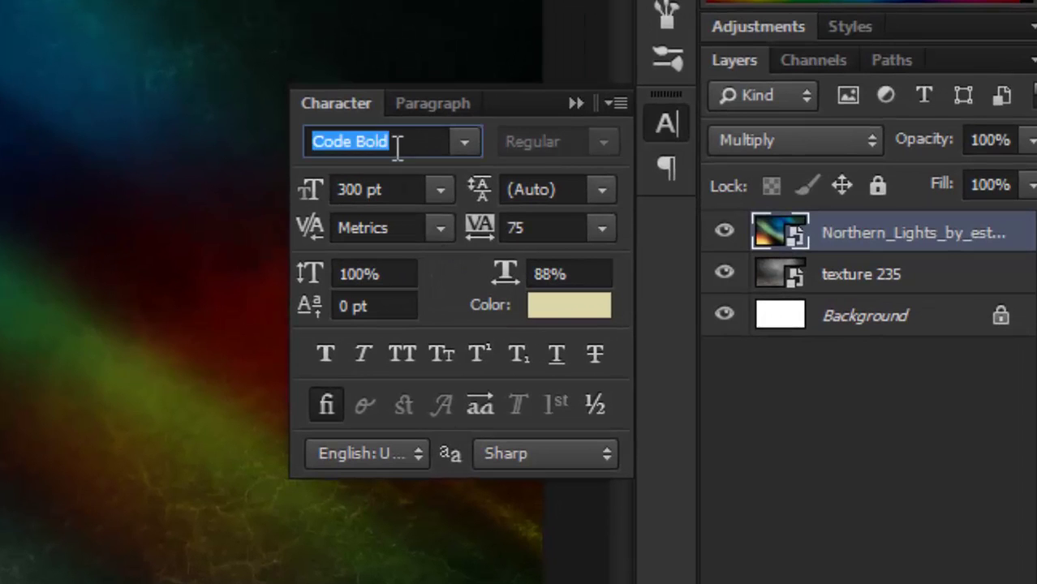
click(465, 143)
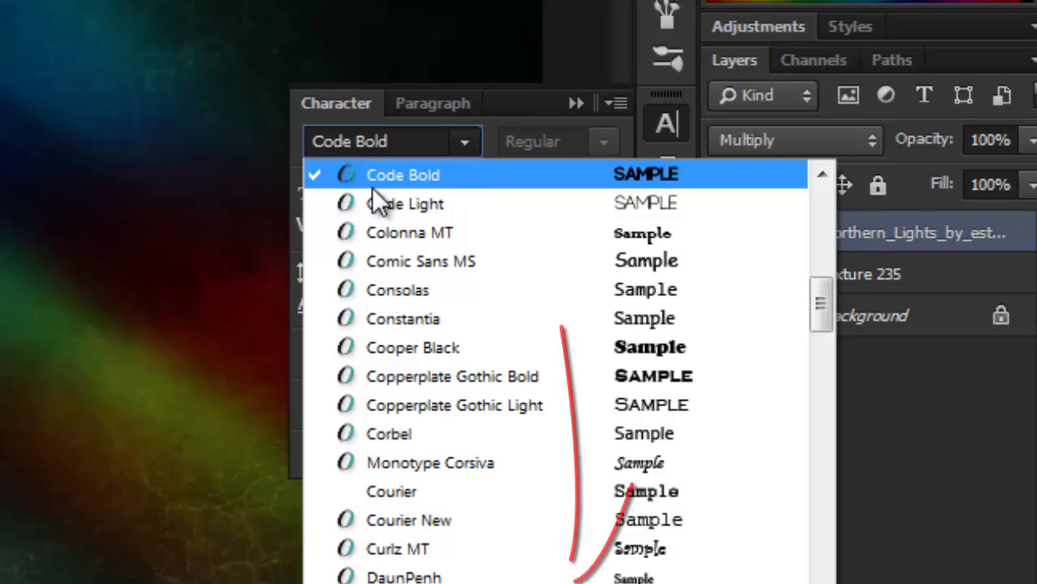
click(405, 180)
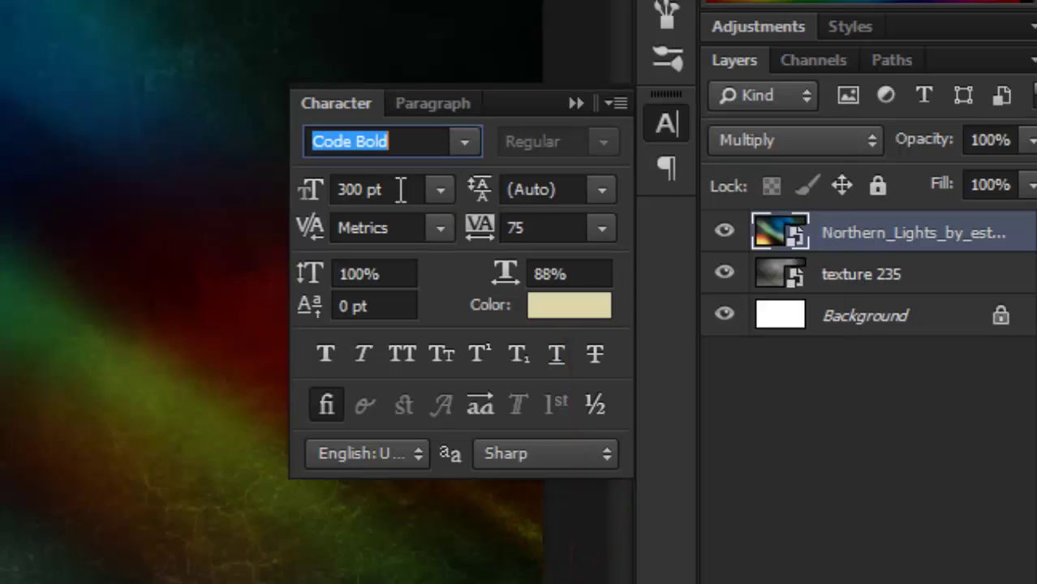
- Check the font size and tracking in the Character settings
click(400, 189)
drag(405, 190, 337, 195)
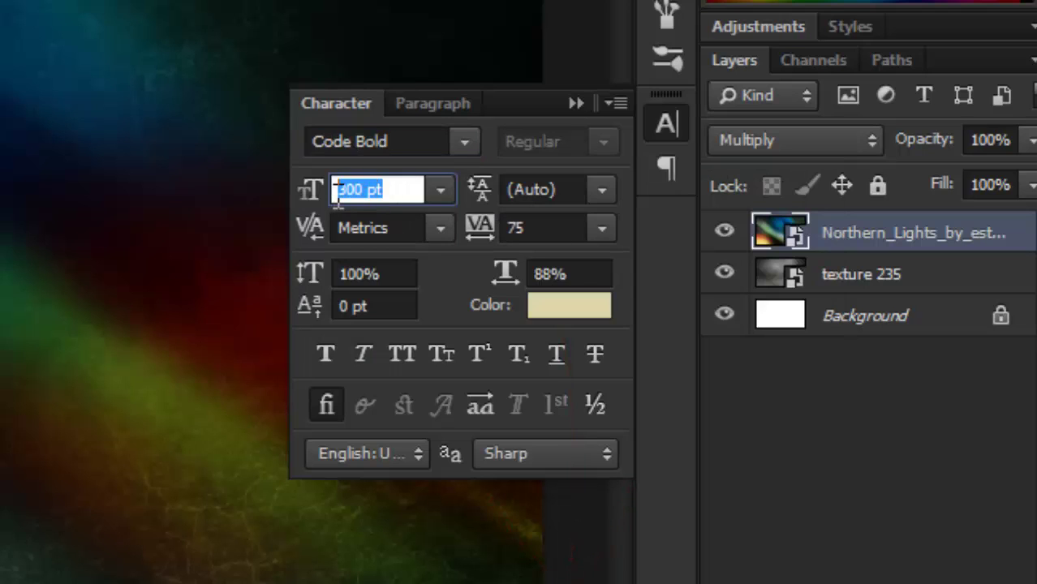
click(400, 207)
click(509, 228)
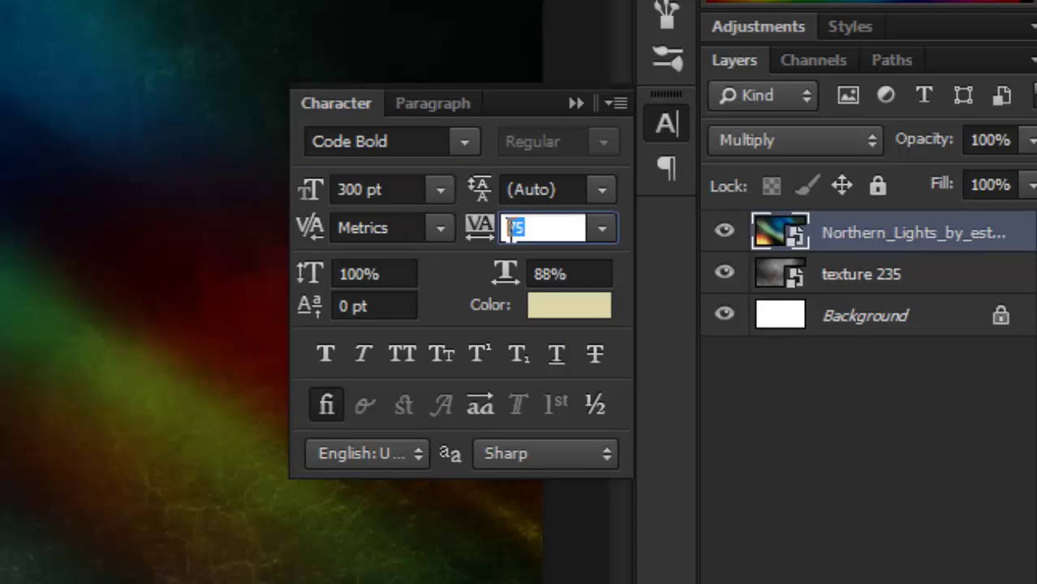
click(592, 232)
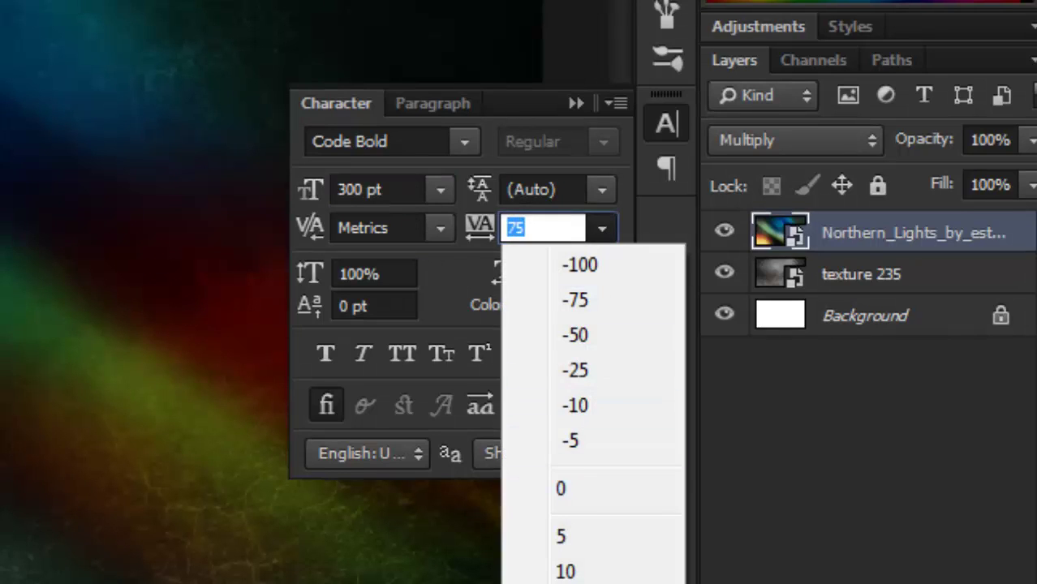
key(Escape)
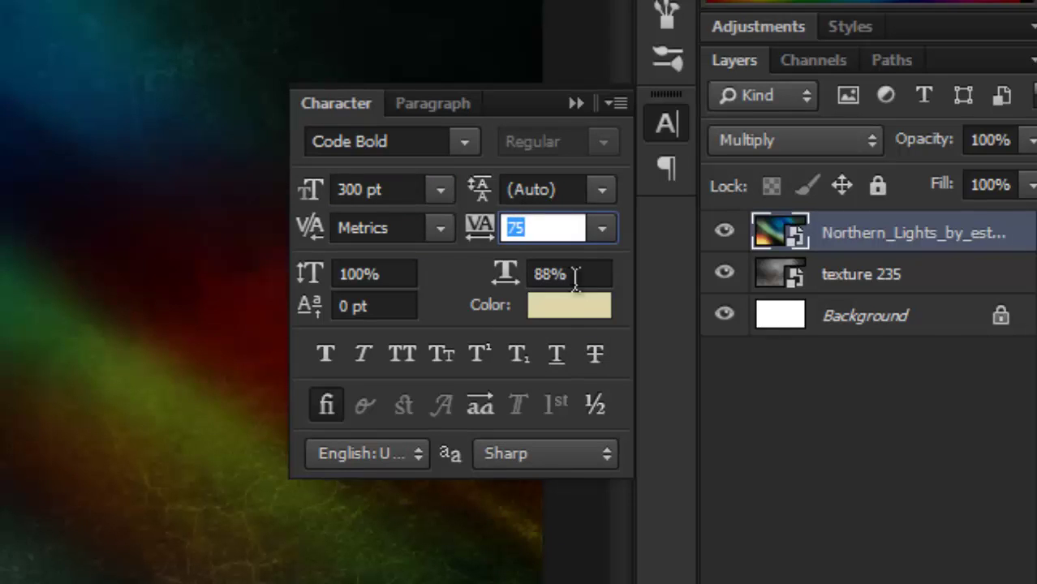
- Set the text color to #7b7b7b and close the Character settings
click(577, 310)
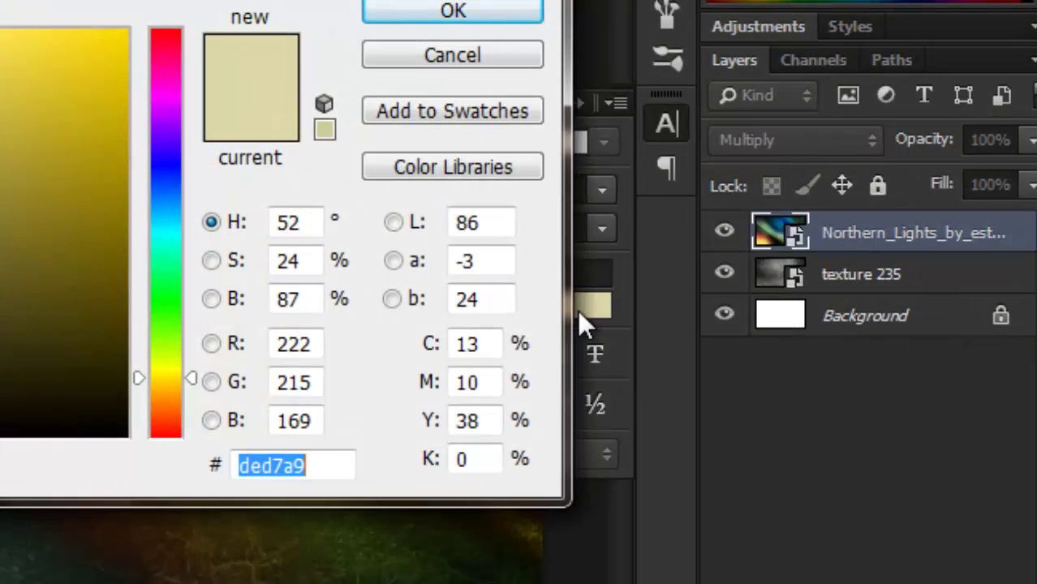
text(7b7b)
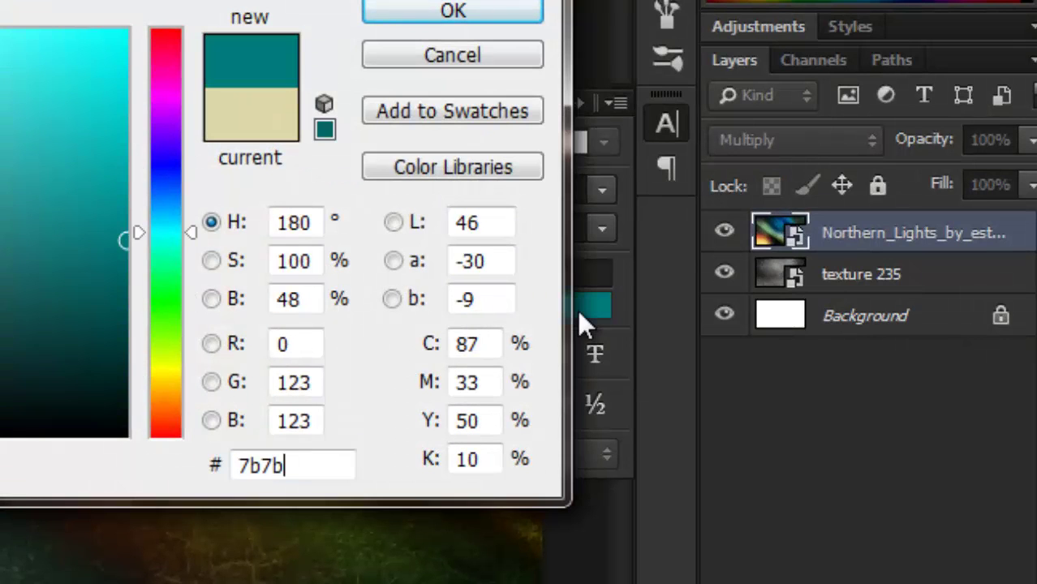
text(7b)
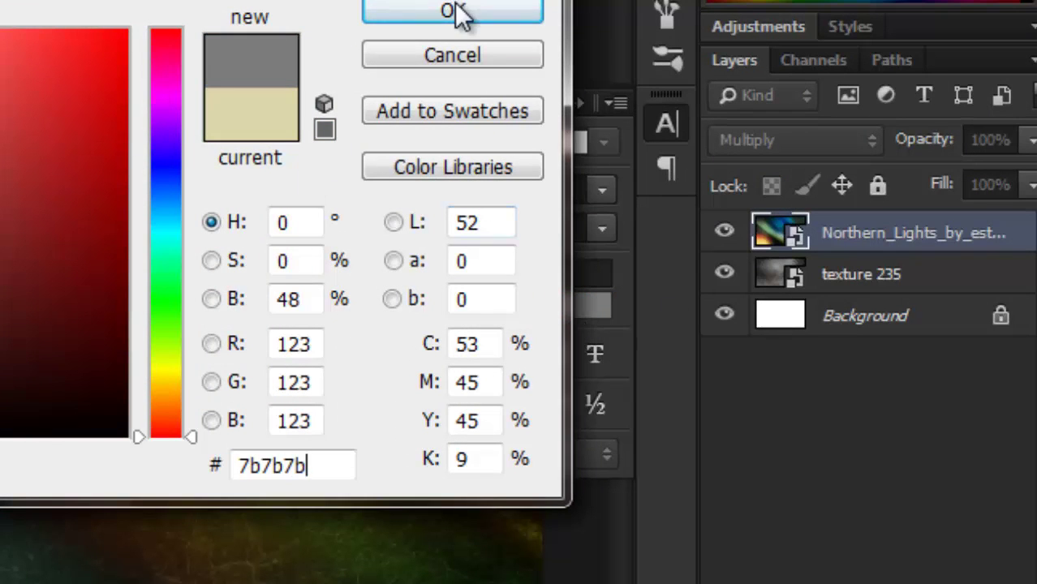
click(457, 13)
click(666, 123)
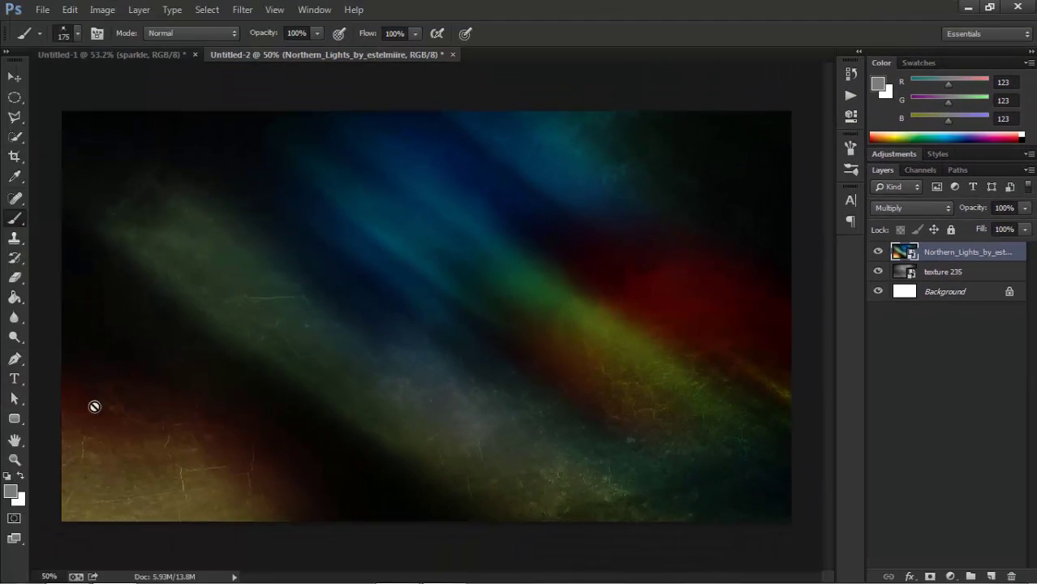
- Add the text "MYD" on the canvas with the Type tool and commit it
click(15, 379)
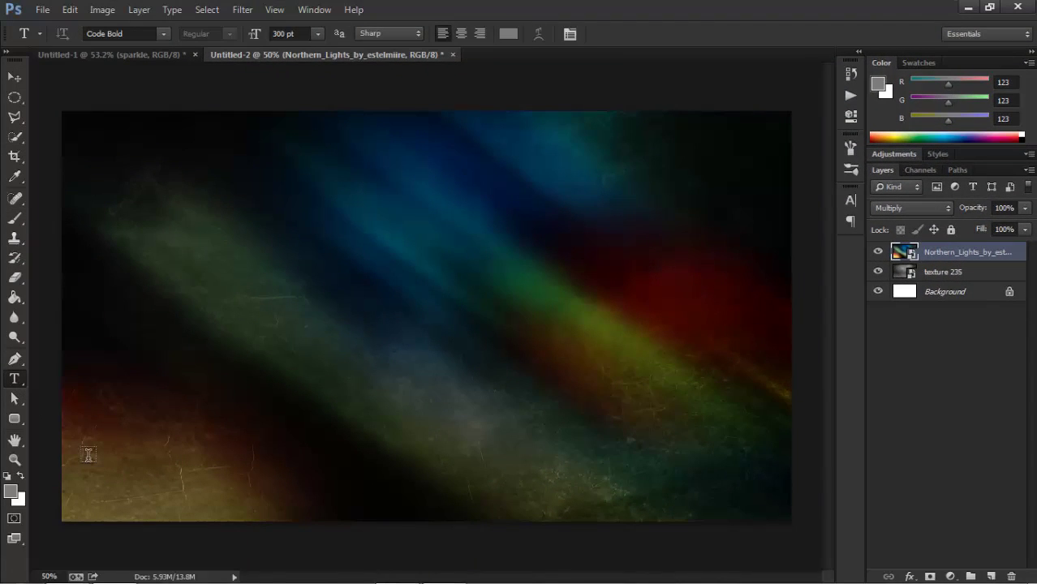
click(327, 297)
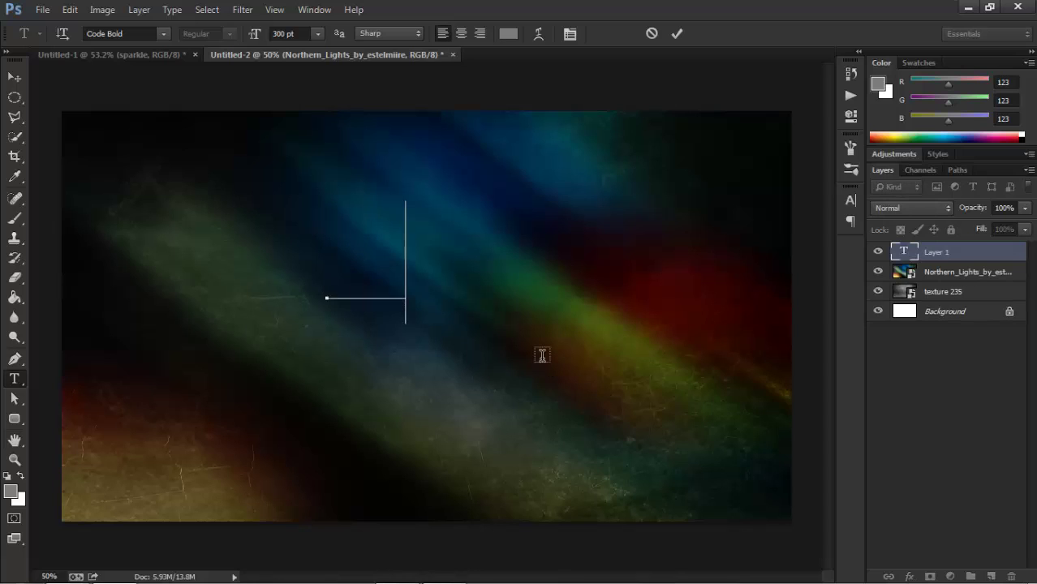
text(MYD)
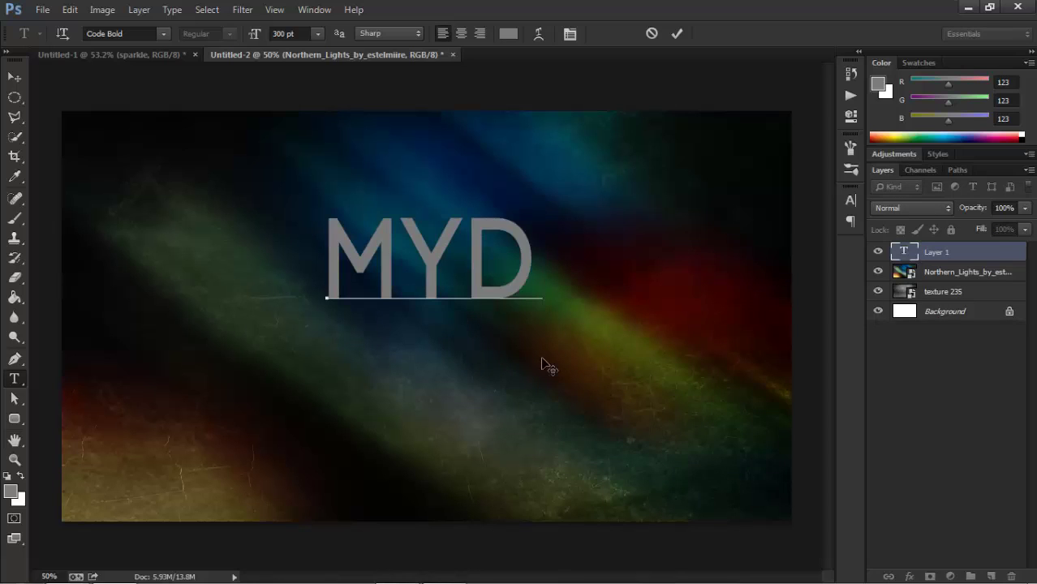
click(679, 32)
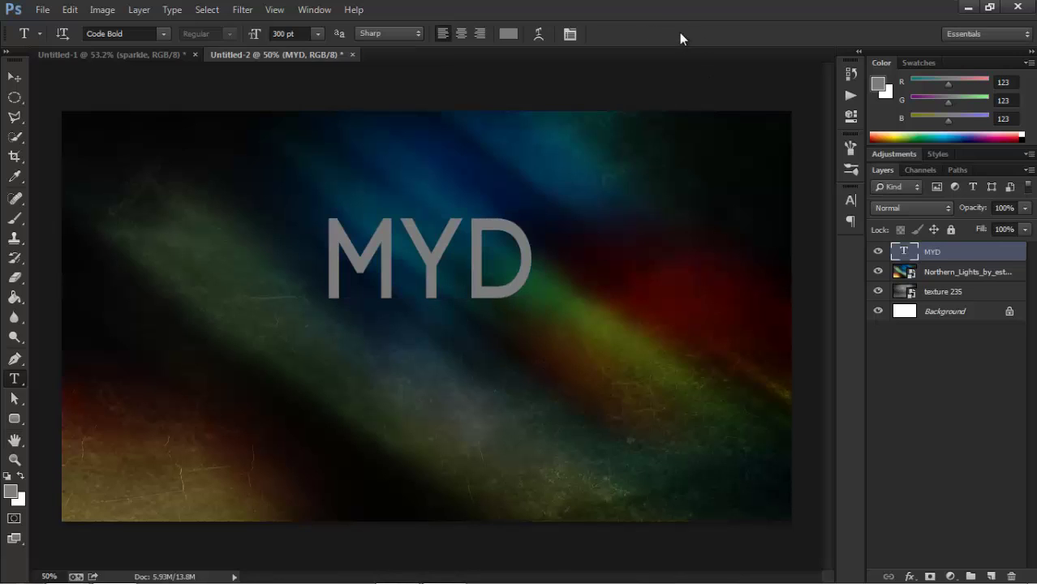
- Center the MYD text vertically and horizontally on the canvas by aligning it to a full-canvas selection, and deselect
click(16, 81)
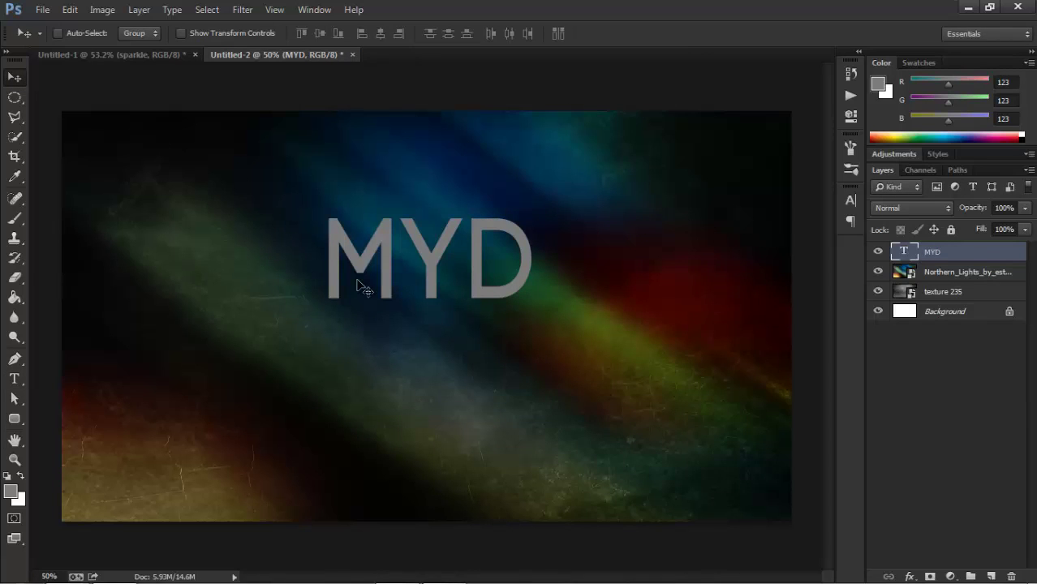
key(ctrl+a)
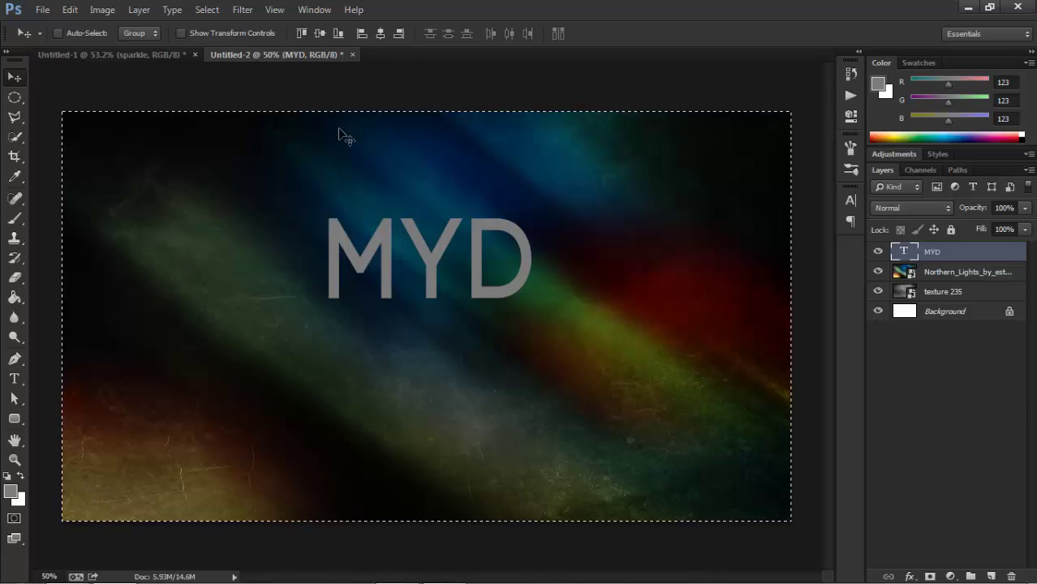
click(320, 34)
click(382, 34)
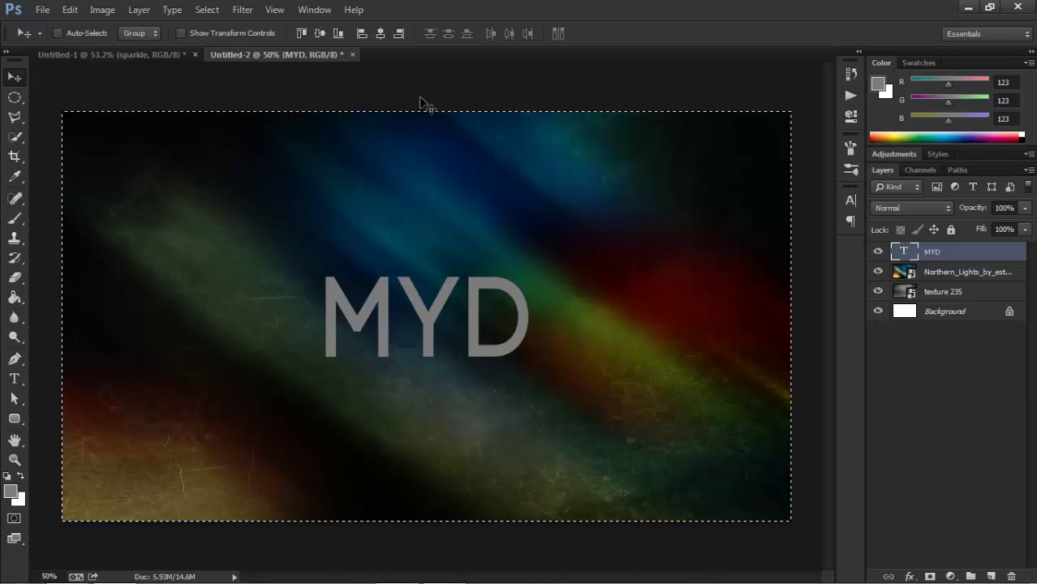
key(ctrl+d)
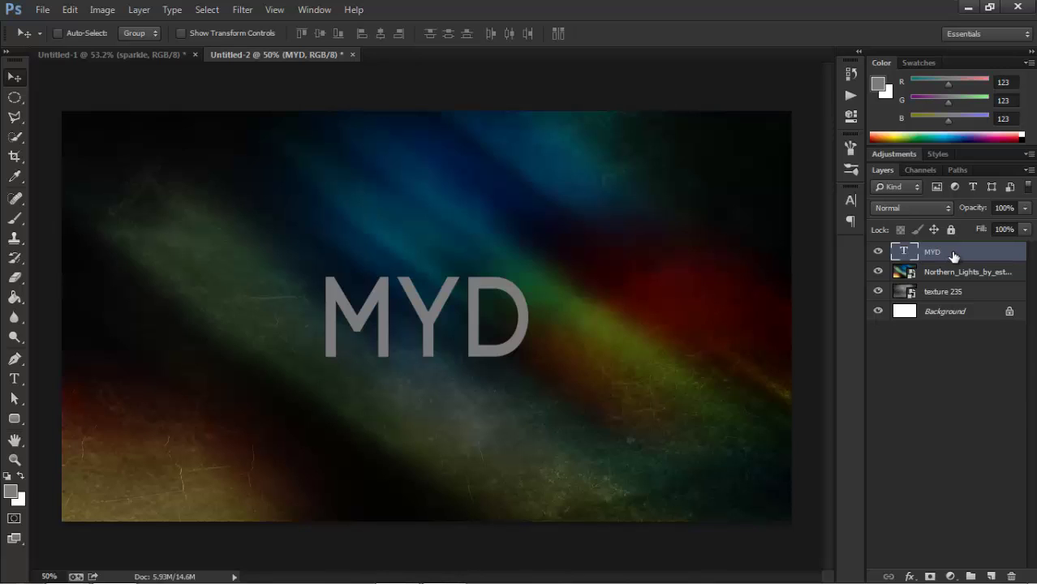
- Duplicate the MYD text layer twice
key(ctrl+j)
key(ctrl+j)
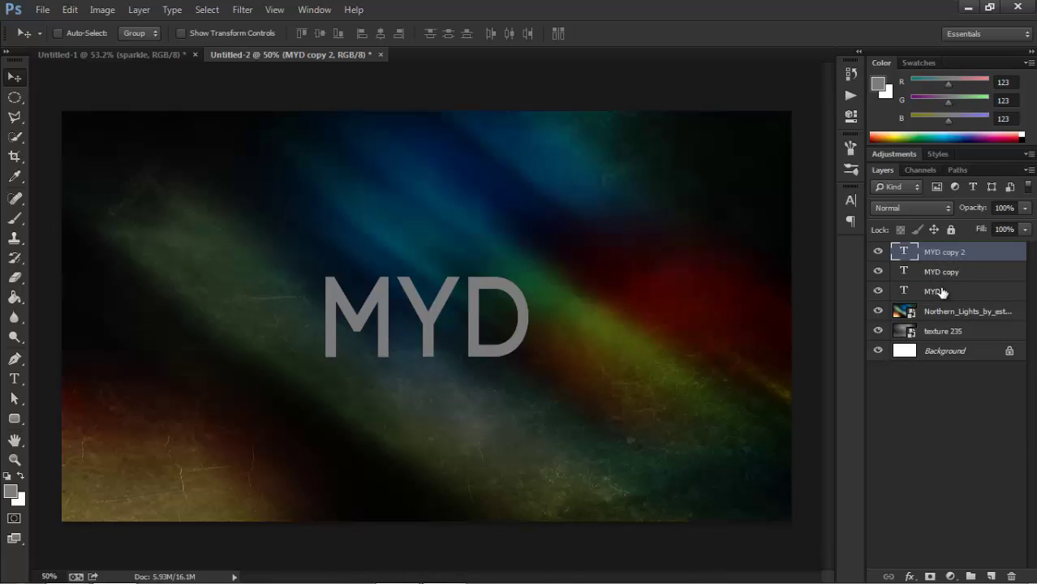
- Add a Bevel & Emboss effect to the MYD copy layer, using the Stroke Emboss style and Chisel Hard technique
click(995, 275)
double_click(996, 276)
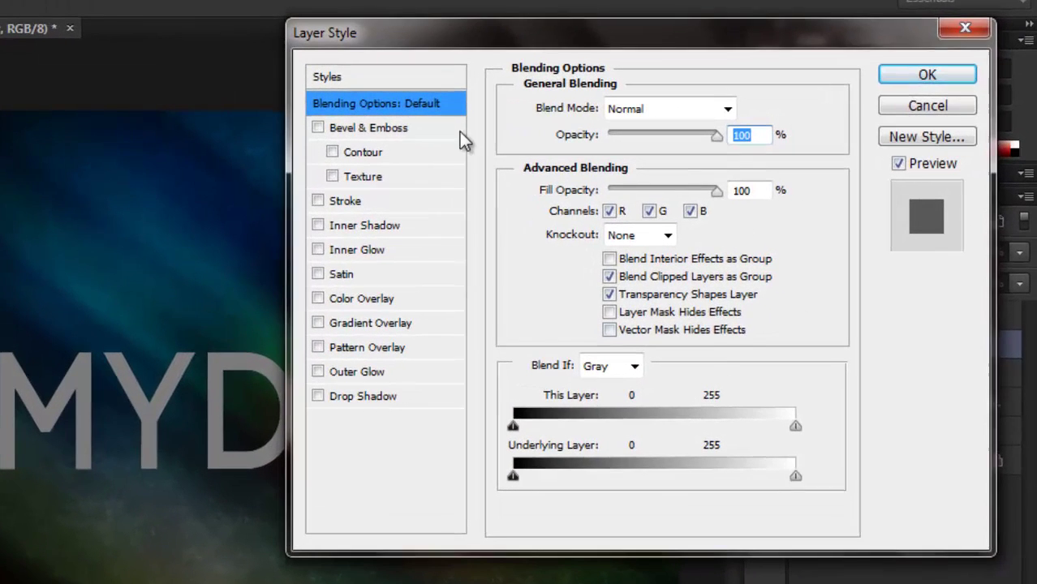
click(411, 128)
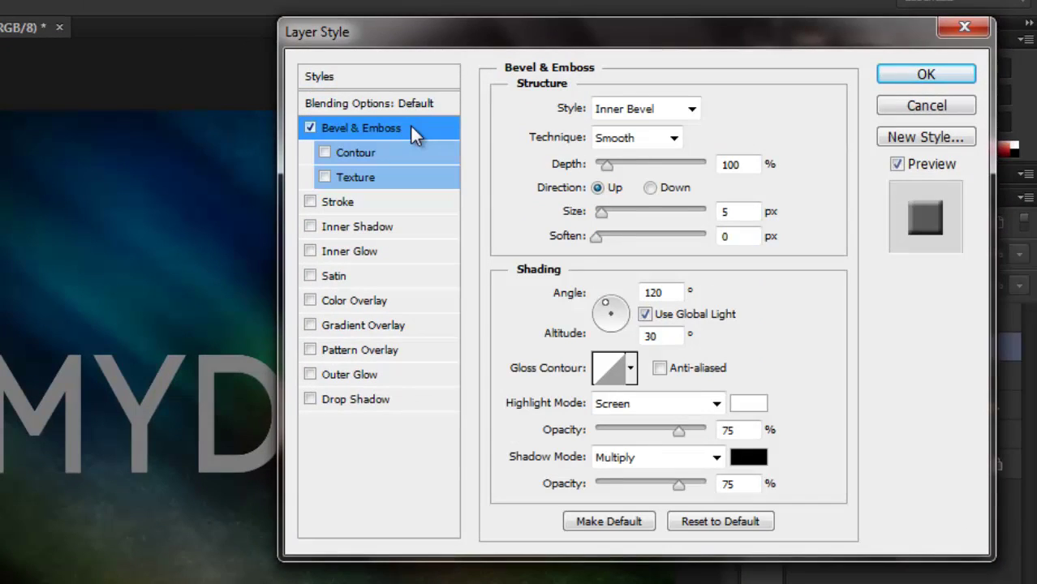
click(691, 109)
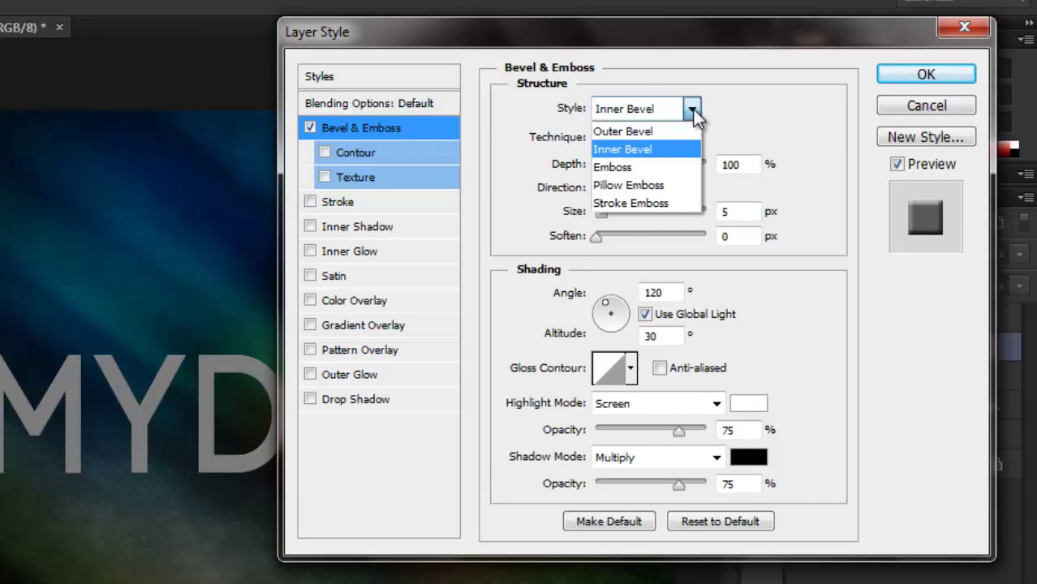
click(633, 203)
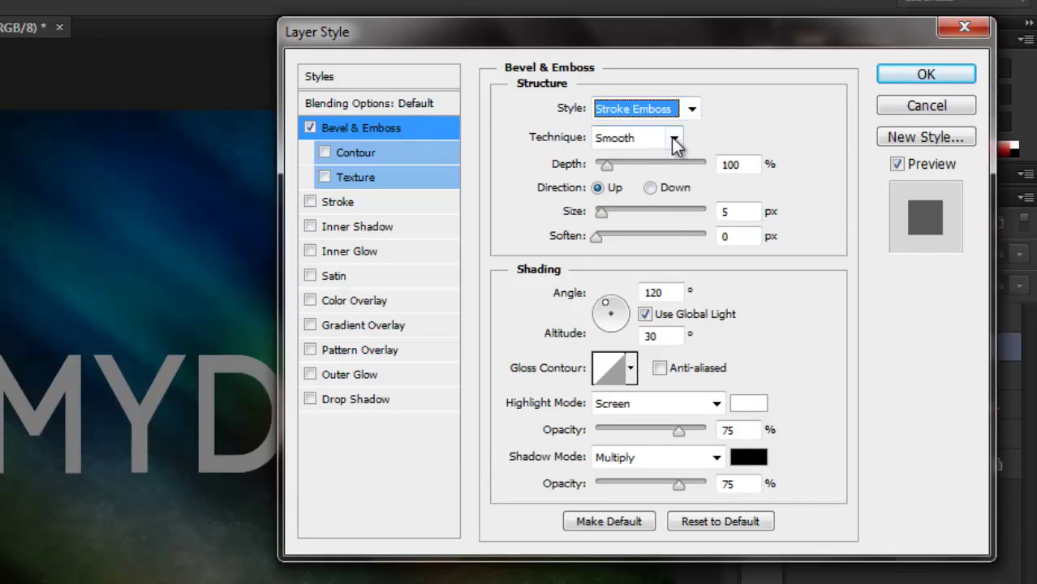
click(673, 138)
click(641, 180)
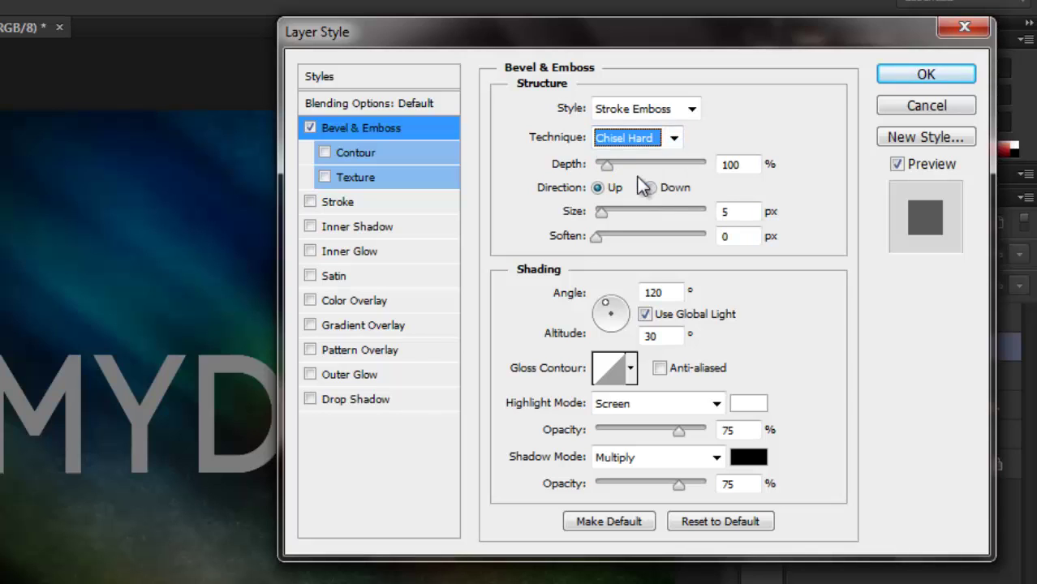
- Set the bevel's depth to 350% and size to 20 px, and enable anti-aliasing for its gloss contour
click(725, 166)
text(350)
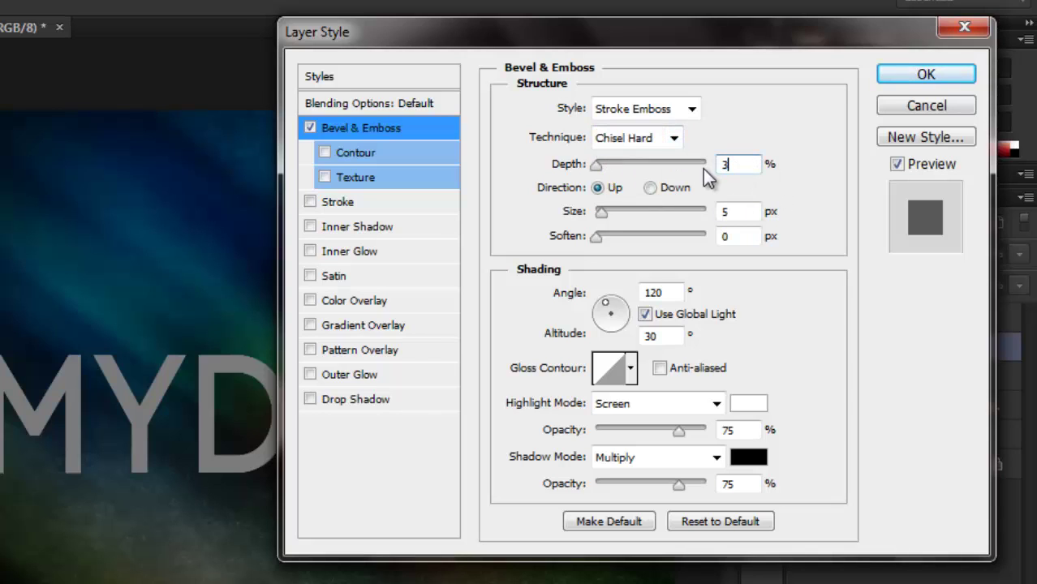
click(734, 211)
text(20)
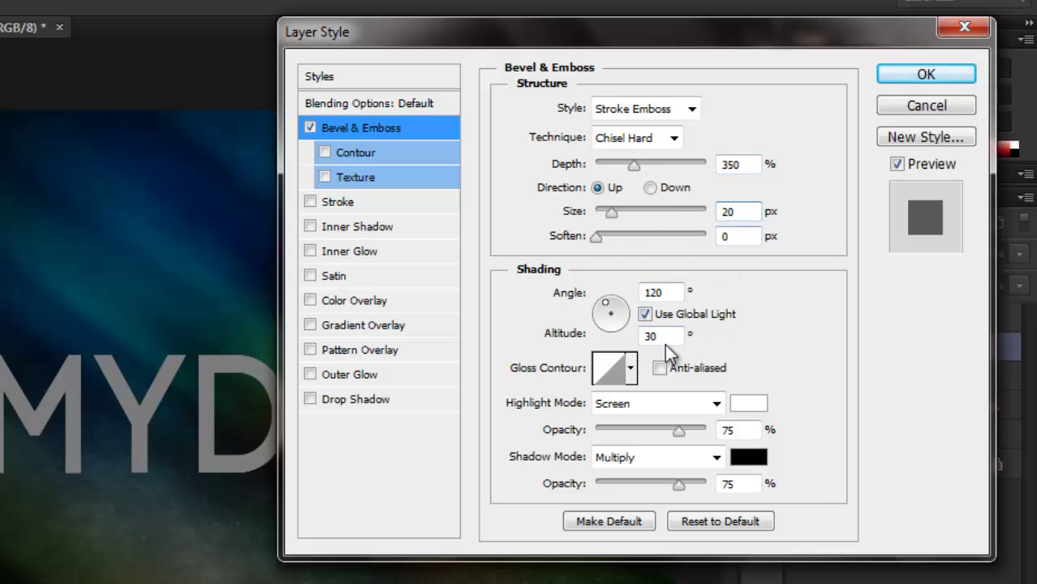
click(659, 369)
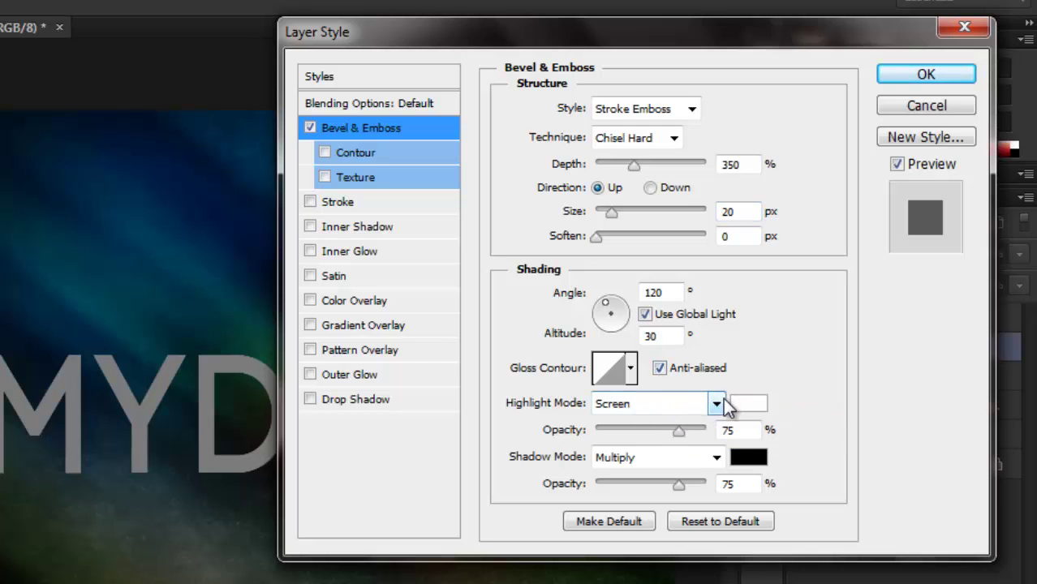
- Set the bevel's highlight mode to Vivid Light and its highlight color to #9ea761
click(717, 403)
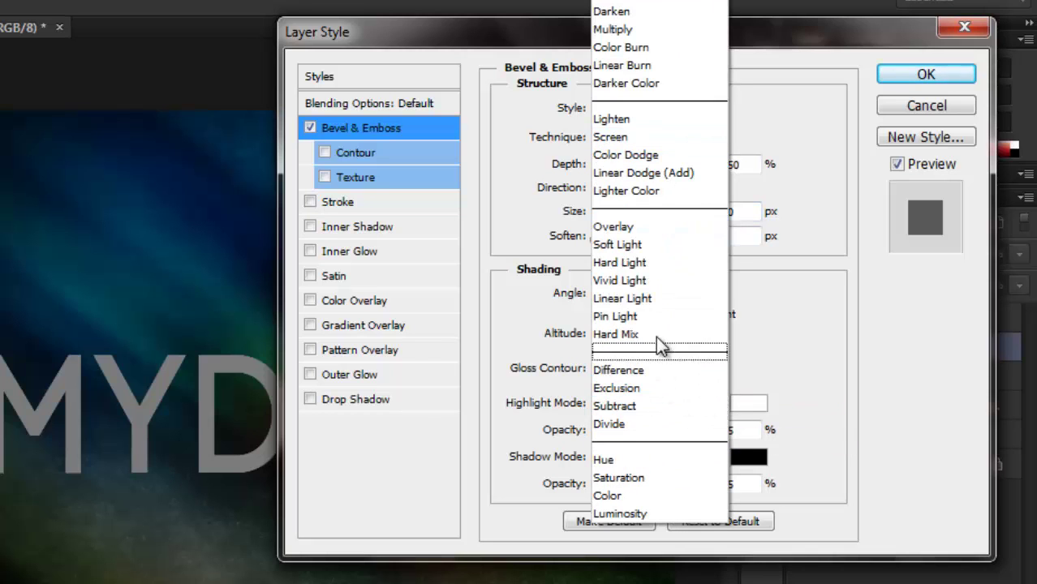
click(659, 282)
click(748, 403)
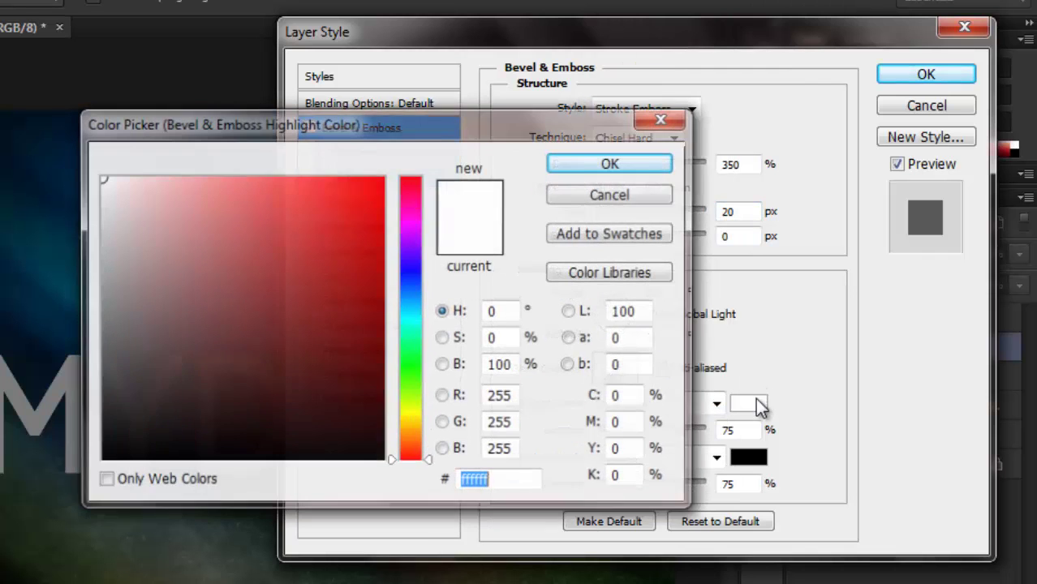
text(9)
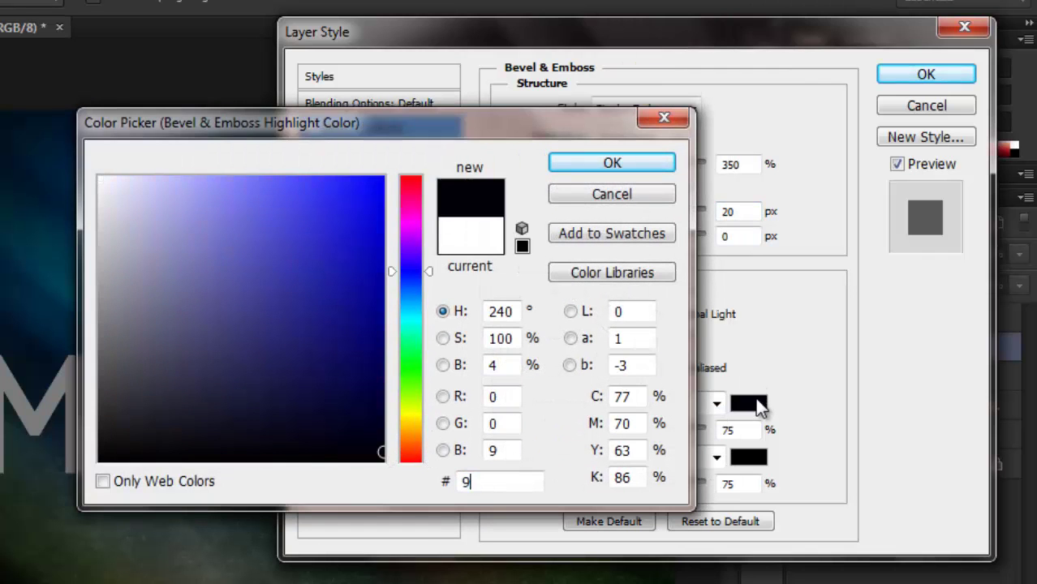
text(ea)
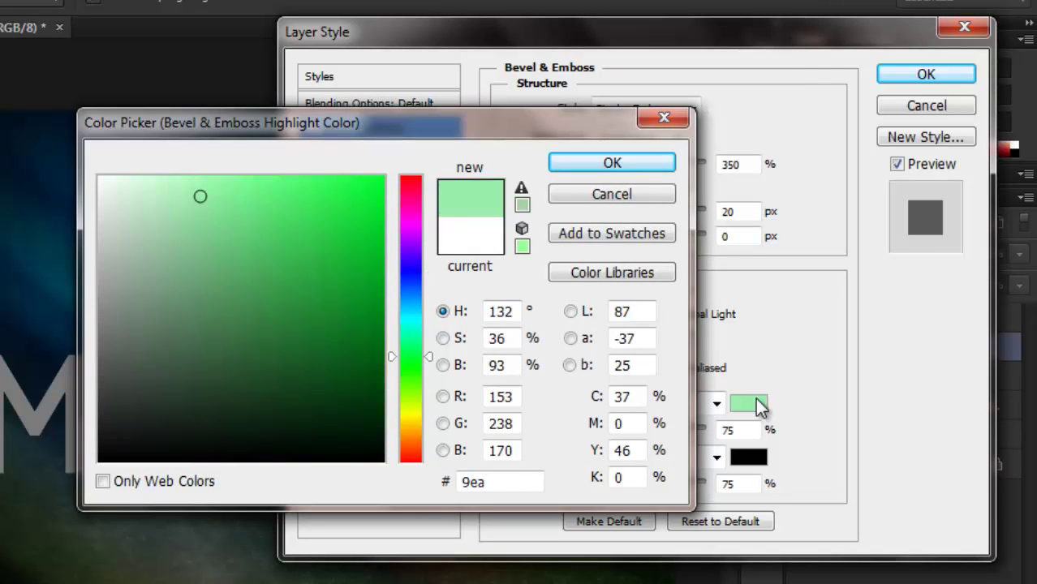
text(761)
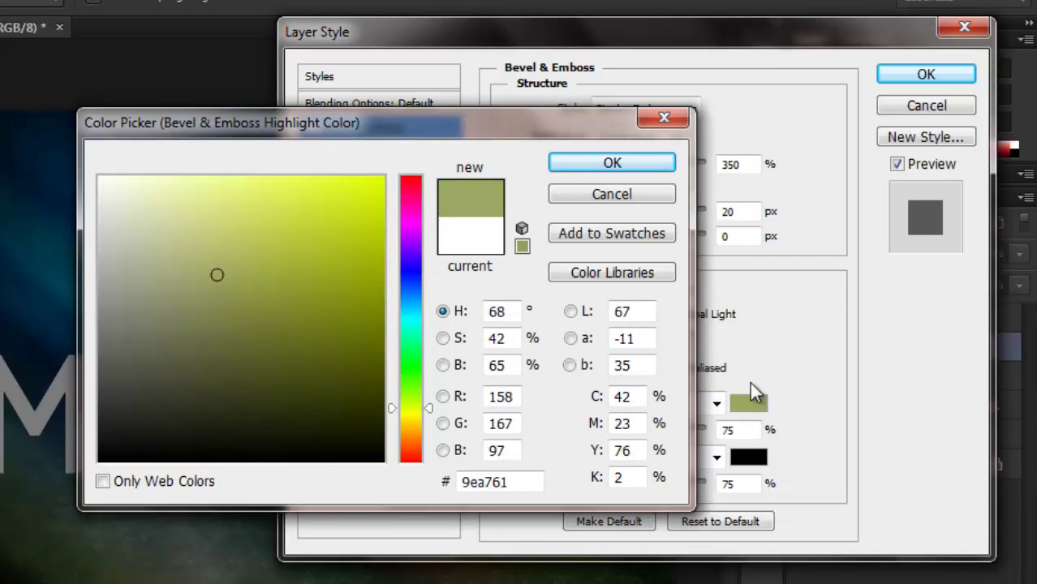
click(612, 164)
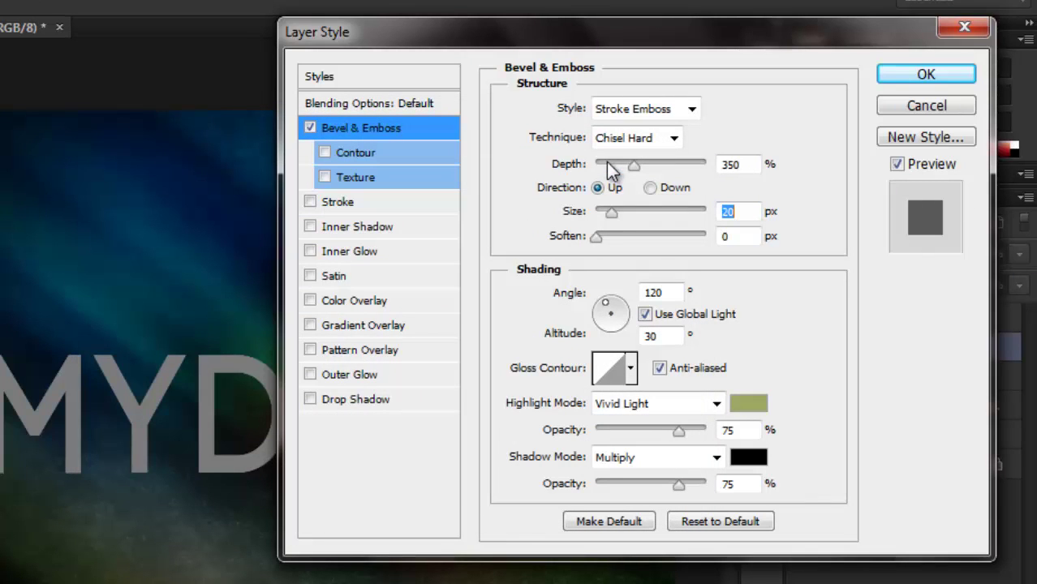
- Set the bevel's shadow color to #7b7b7b
click(747, 459)
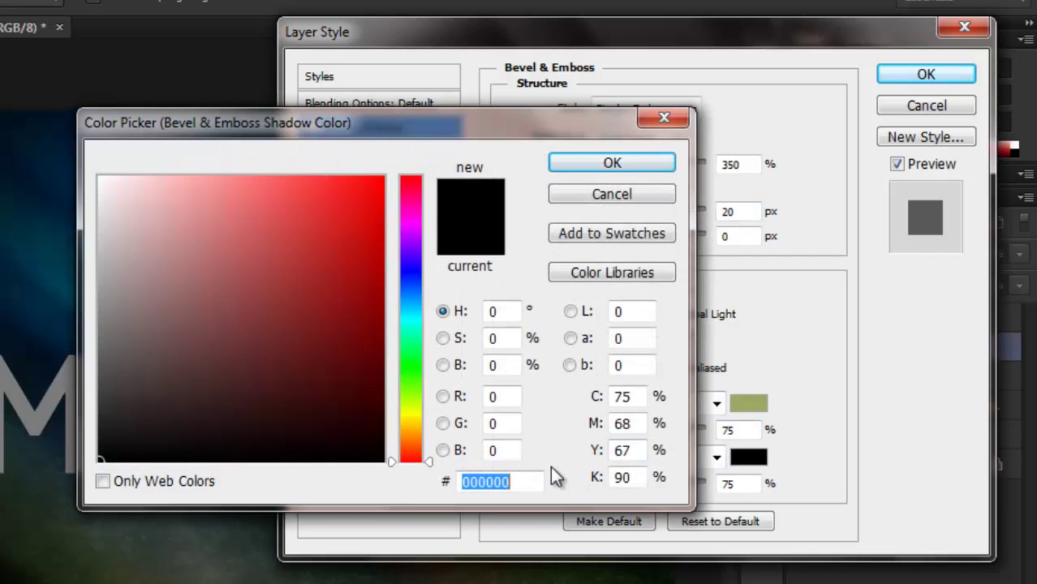
text(7b7)
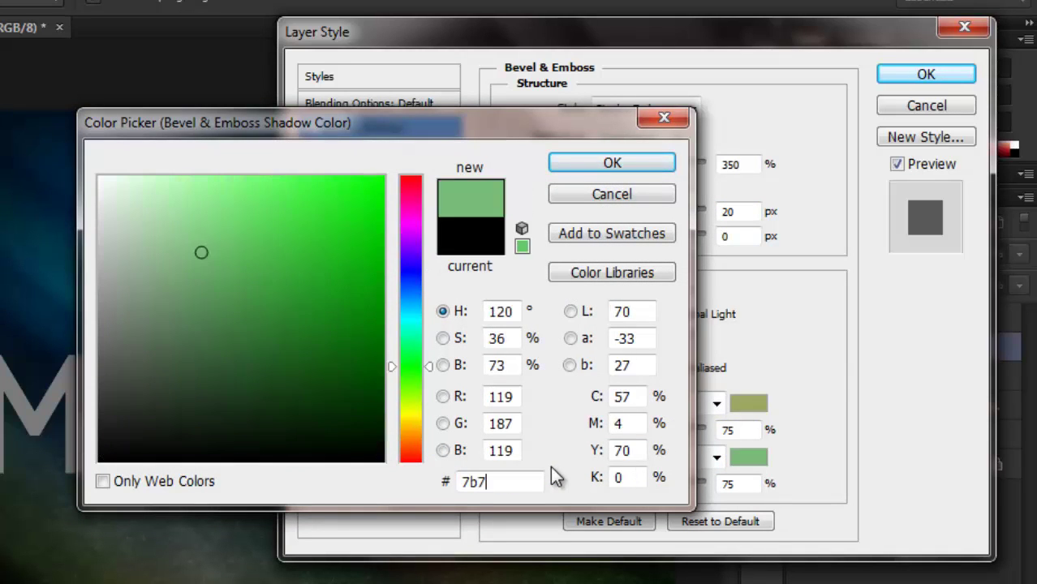
text(b7b)
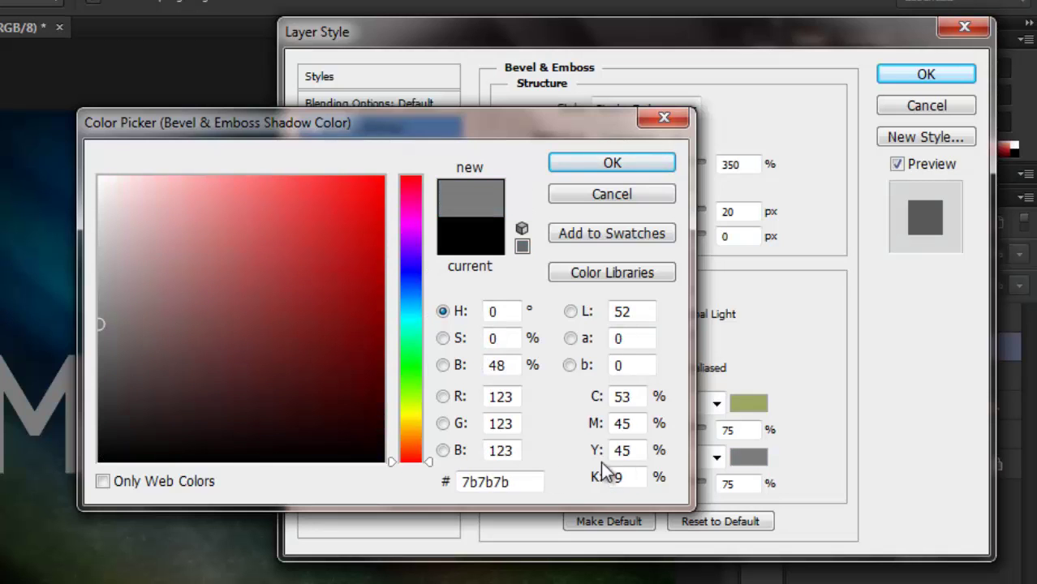
click(610, 166)
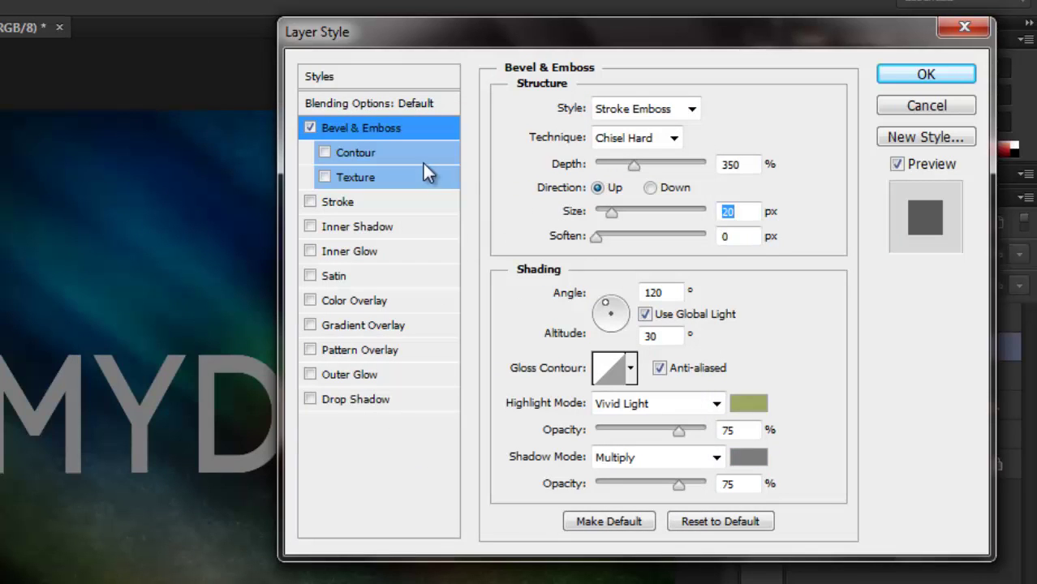
- Enable Contour for the bevel, choose the evenly stepped staircase contour from the last preset row, and make it anti-aliased
click(404, 148)
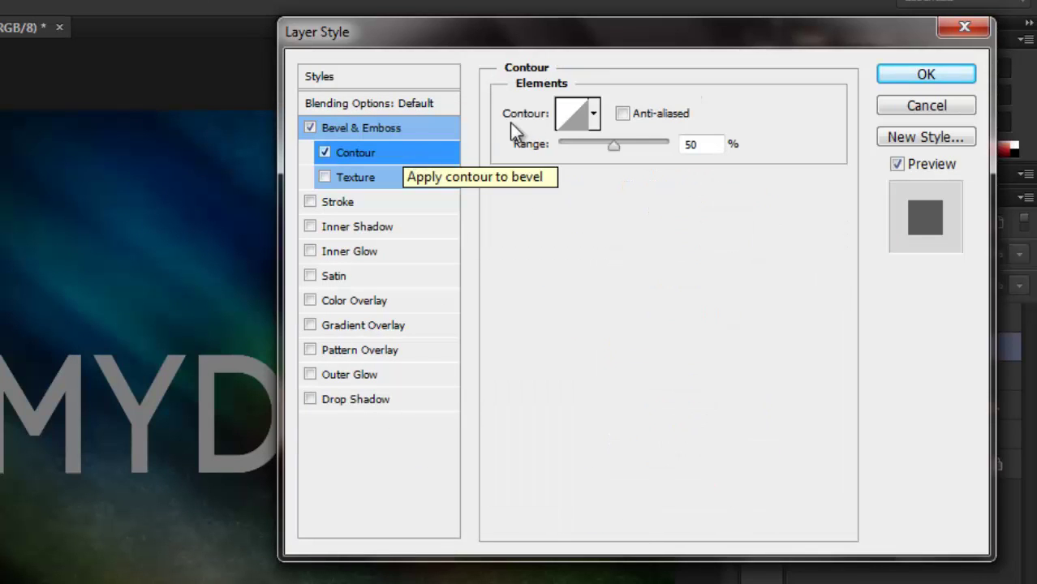
click(594, 115)
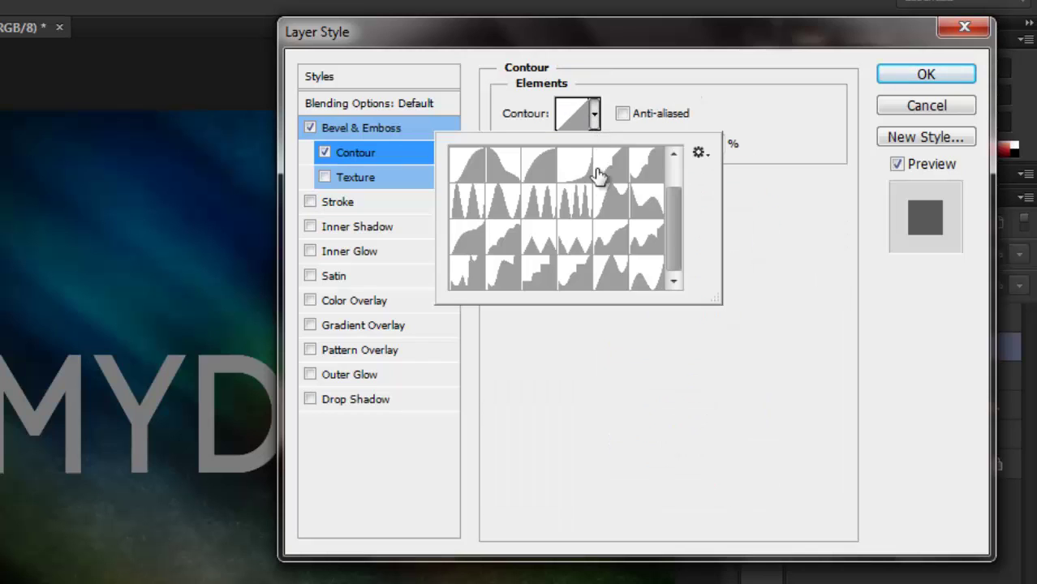
click(536, 280)
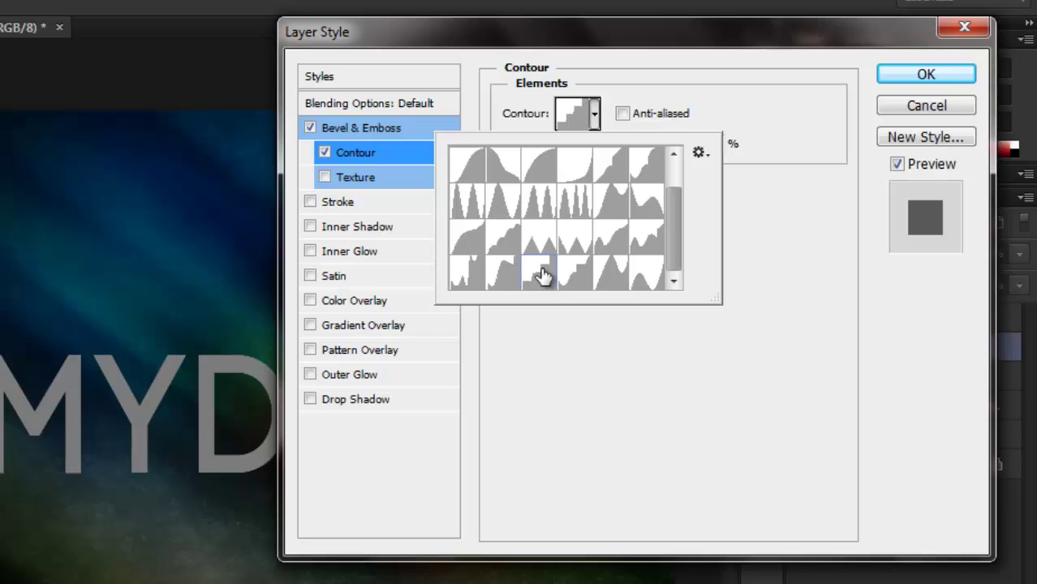
click(623, 77)
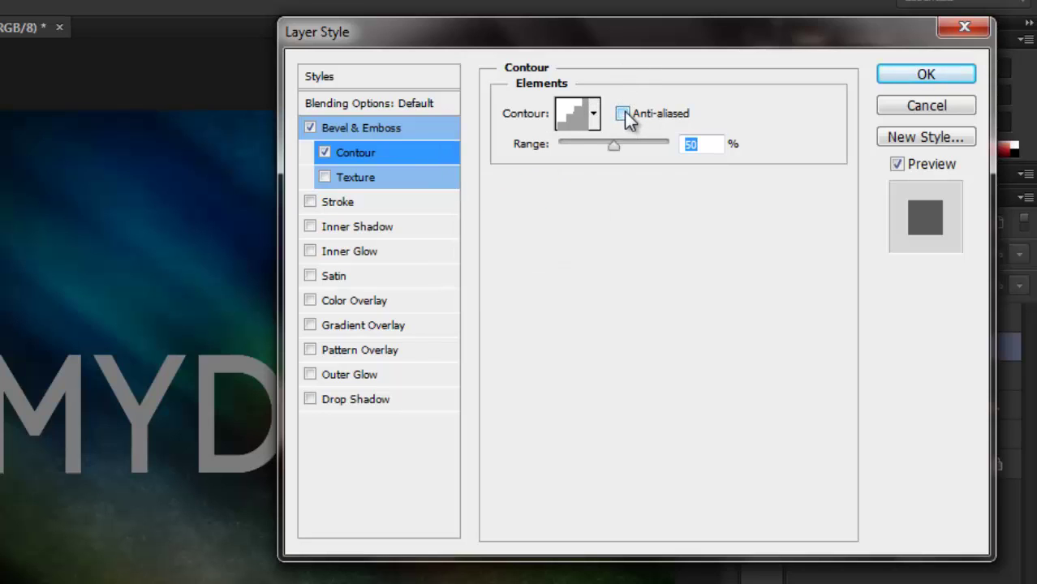
click(622, 113)
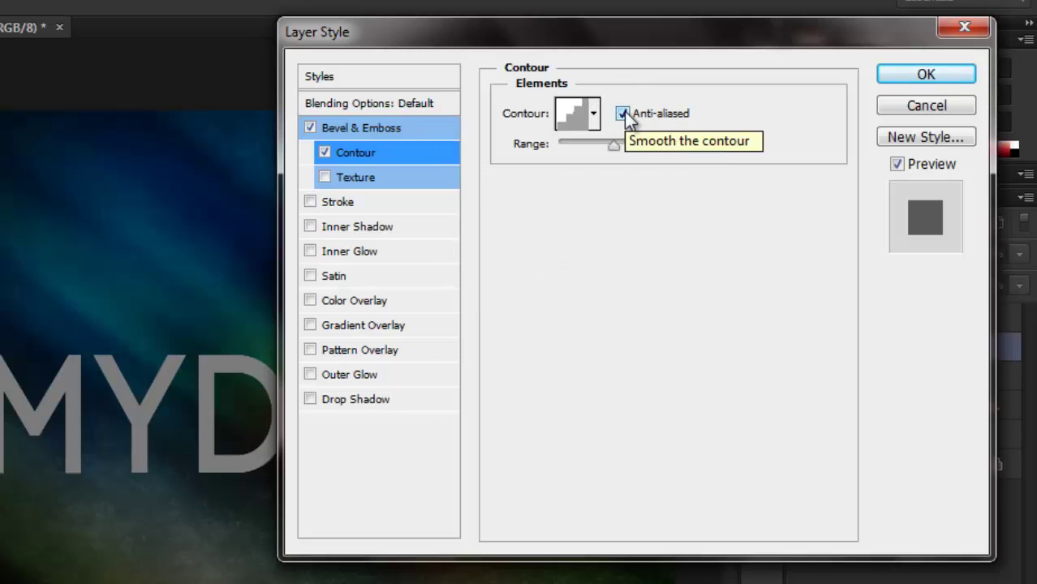
- Enable Texture for the bevel with the last, nearly white pattern, at 50% scale and 250% depth
click(386, 180)
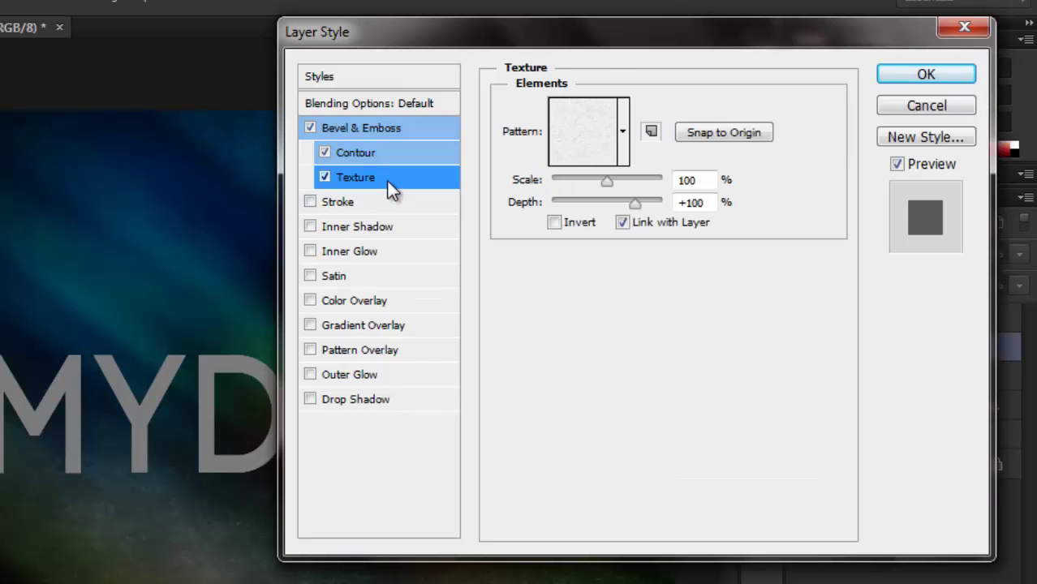
click(623, 133)
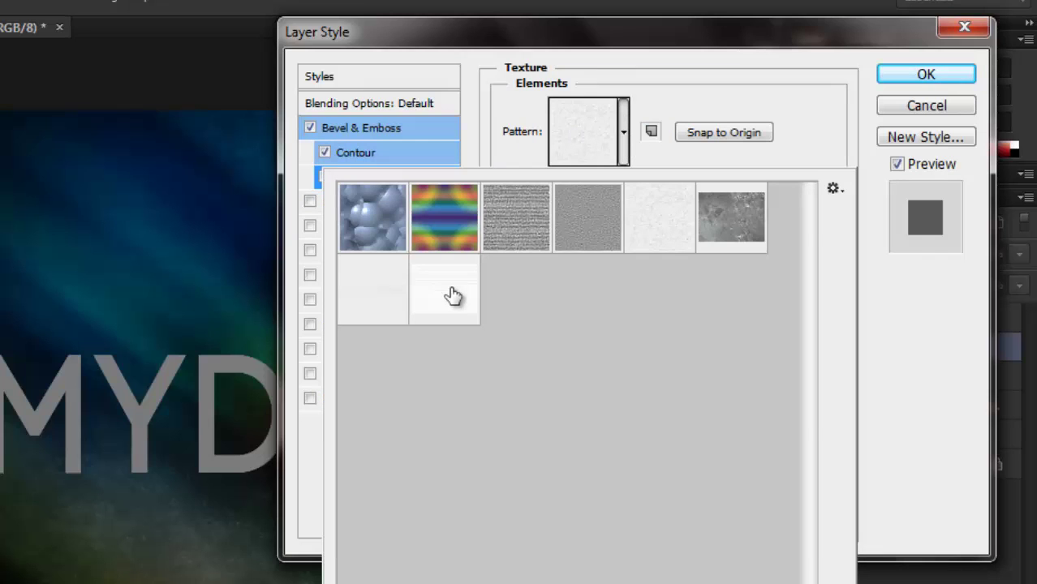
click(452, 294)
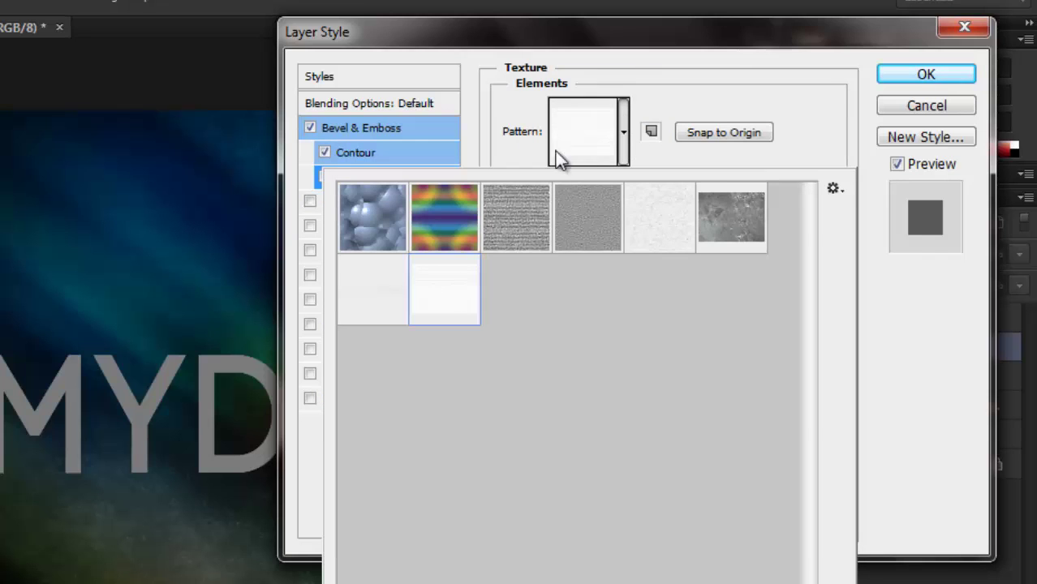
click(644, 101)
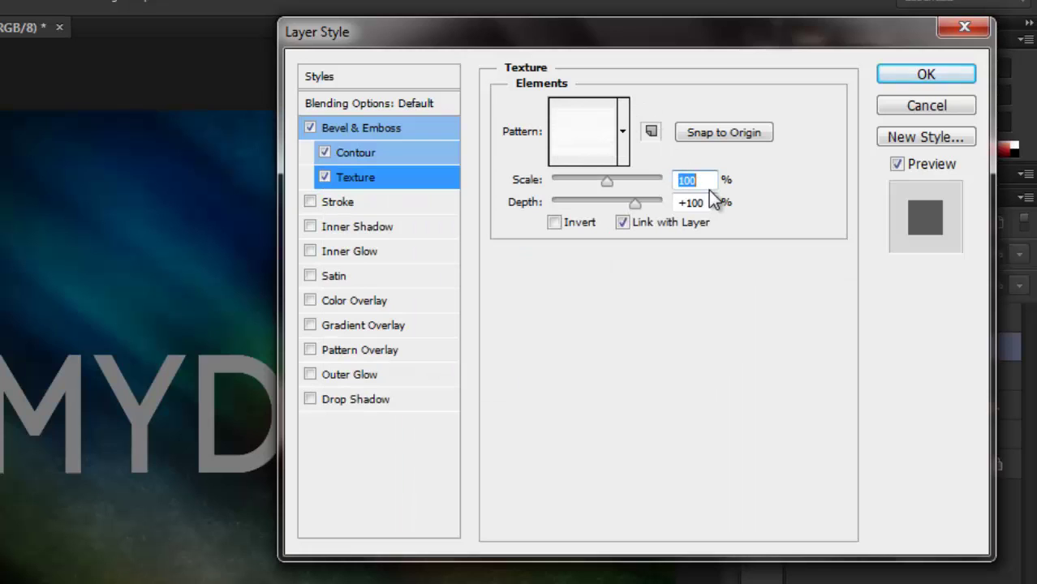
text(50)
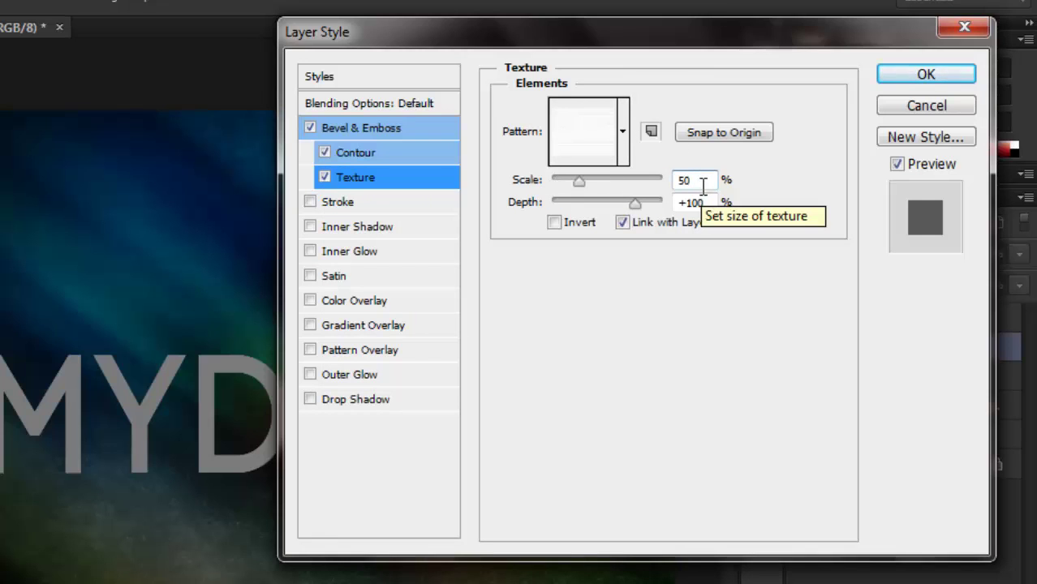
key(Tab)
text(250)
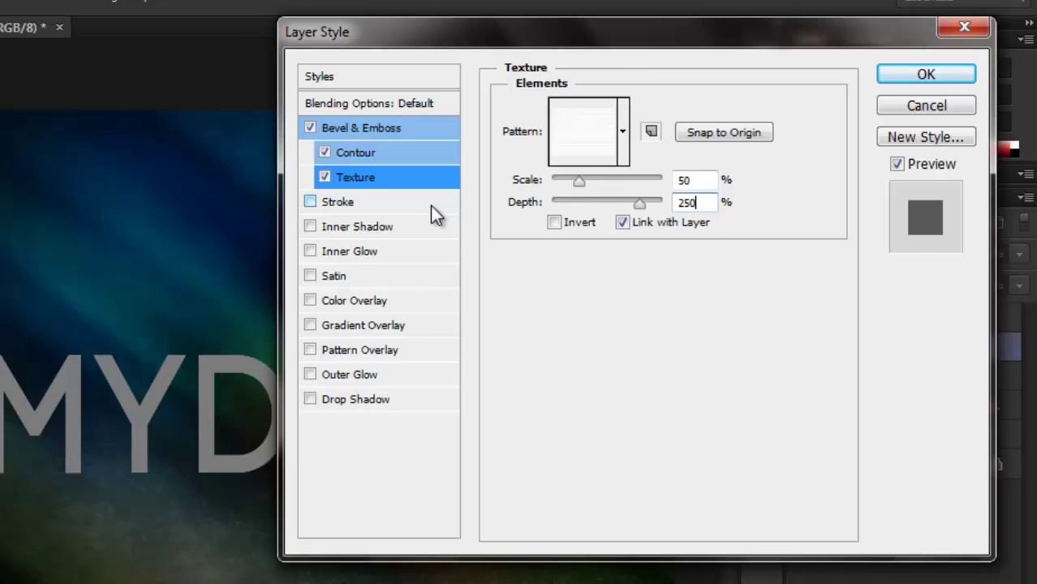
- Add a Stroke effect to the text with a size of 15 px and the position Center
click(385, 206)
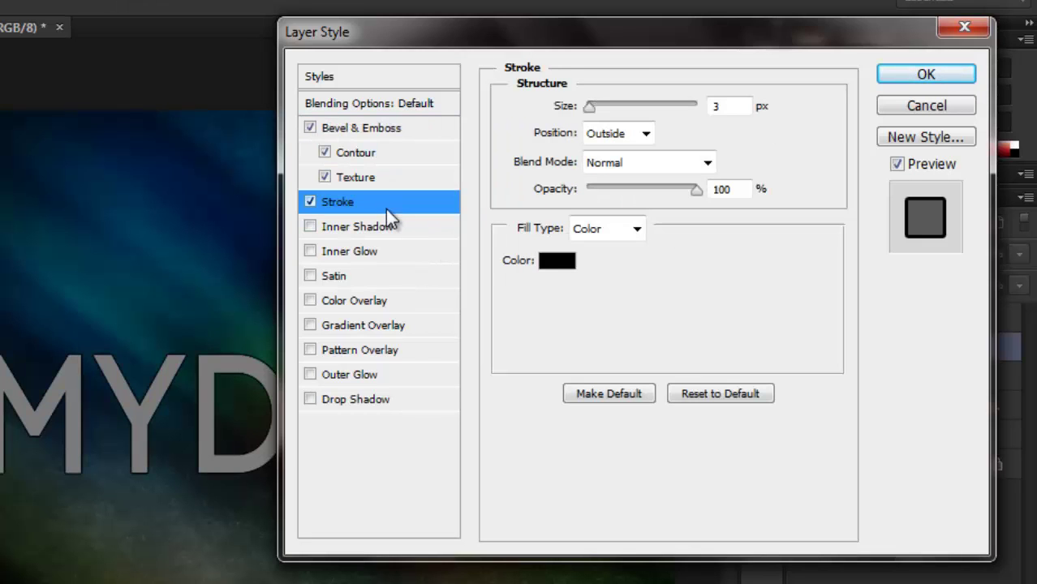
double_click(730, 105)
text(15)
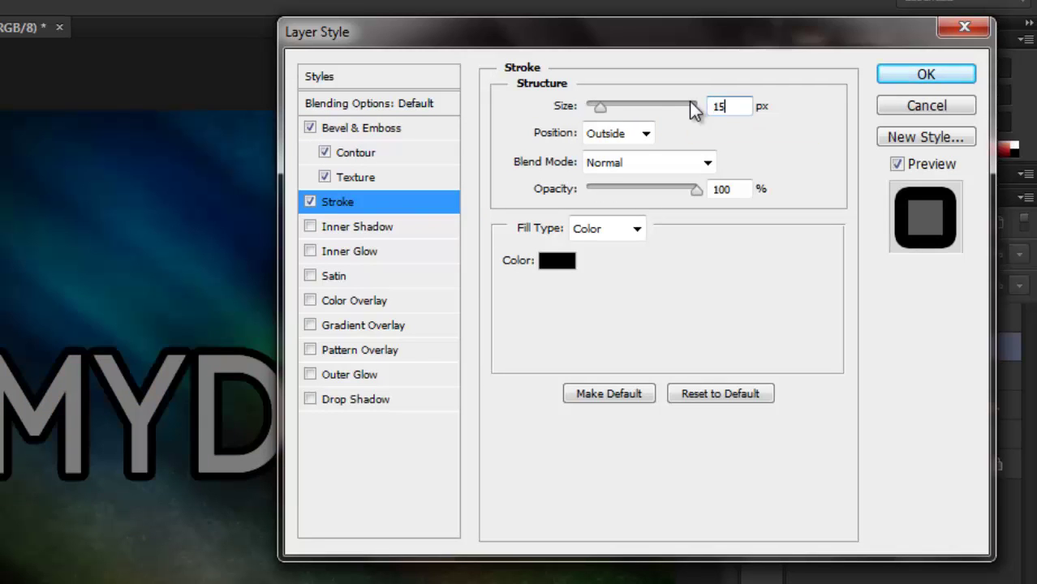
click(643, 134)
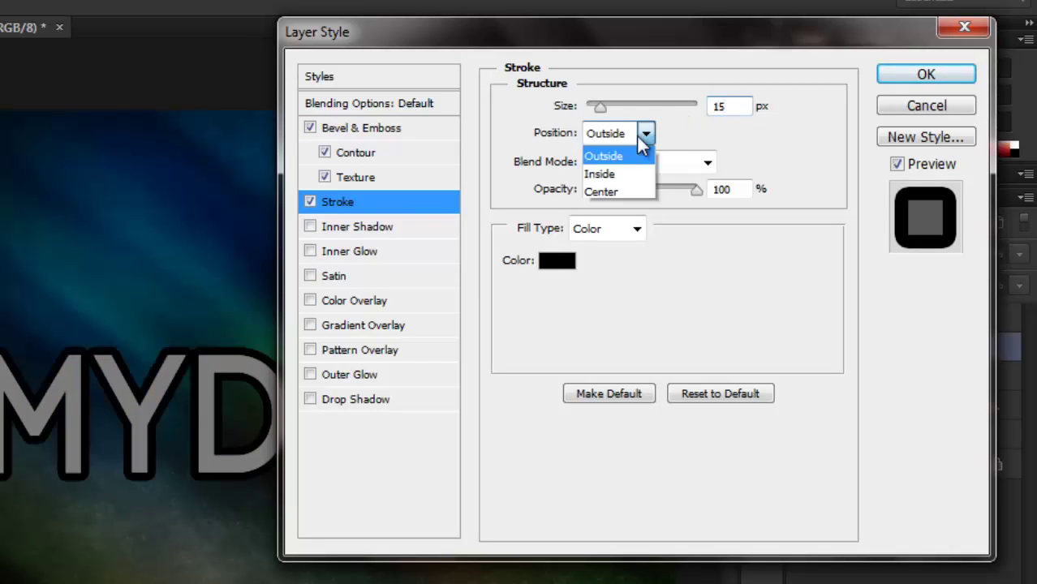
click(624, 186)
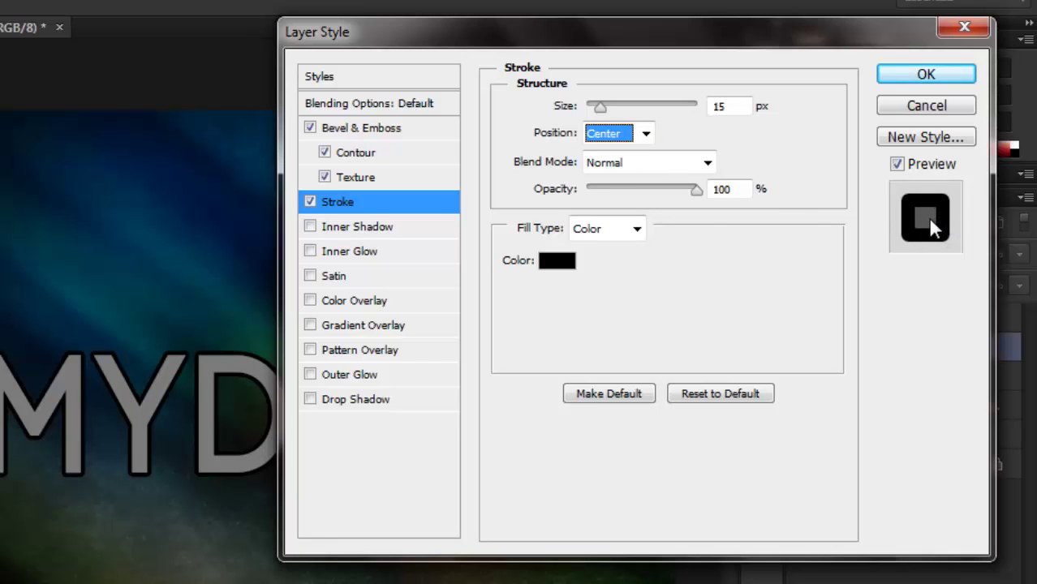
- Set the text stroke's color to #299da4
click(555, 260)
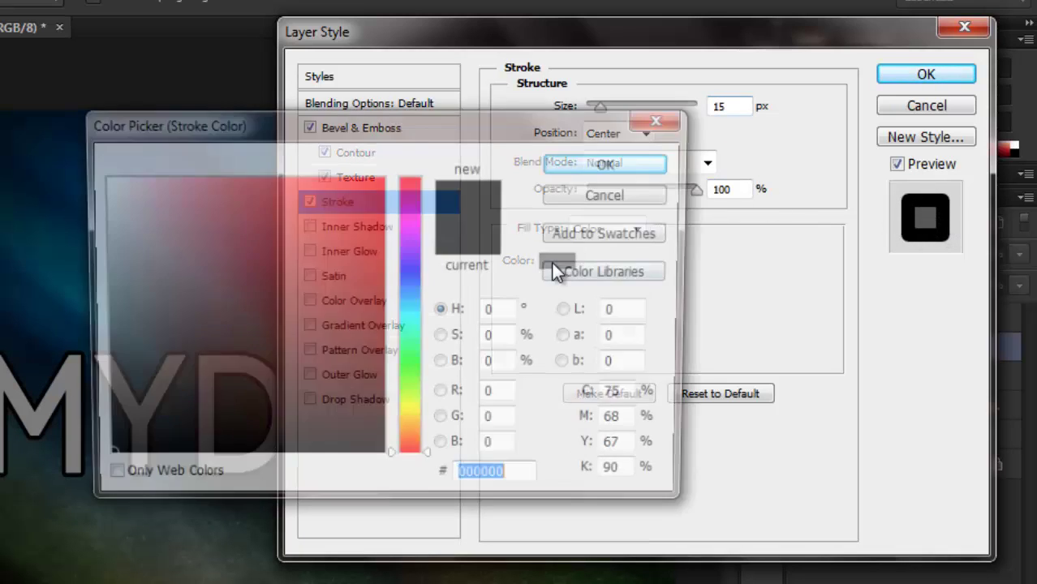
text(2)
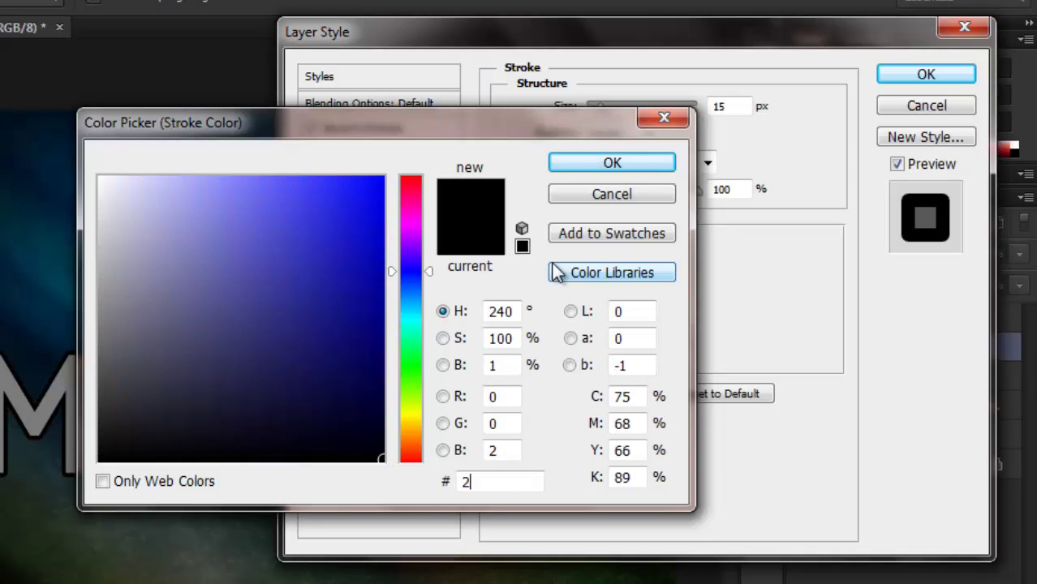
text(99da4)
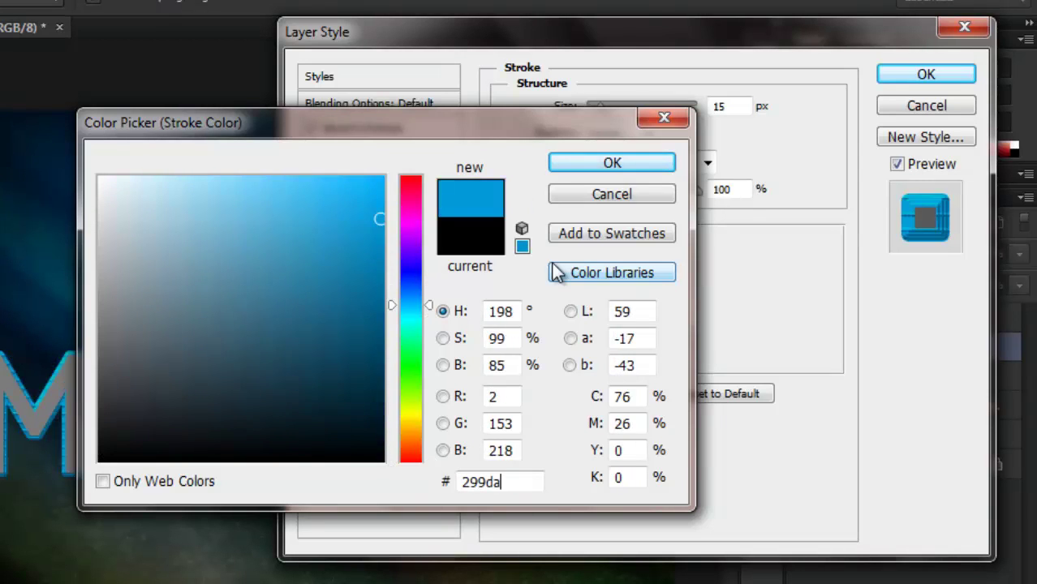
click(600, 164)
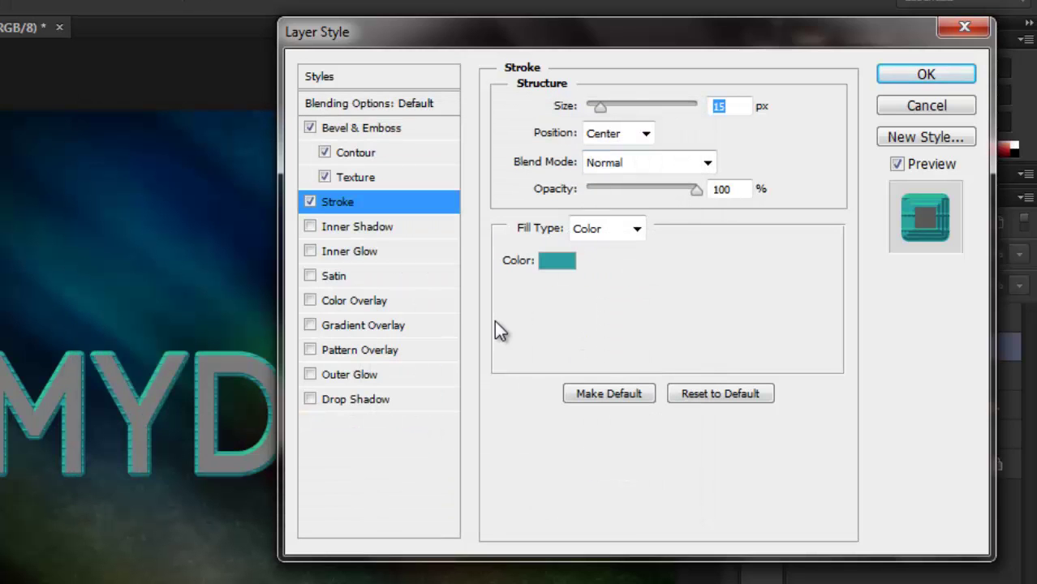
- Add a Drop Shadow effect to the text and set its color to #686868
click(386, 399)
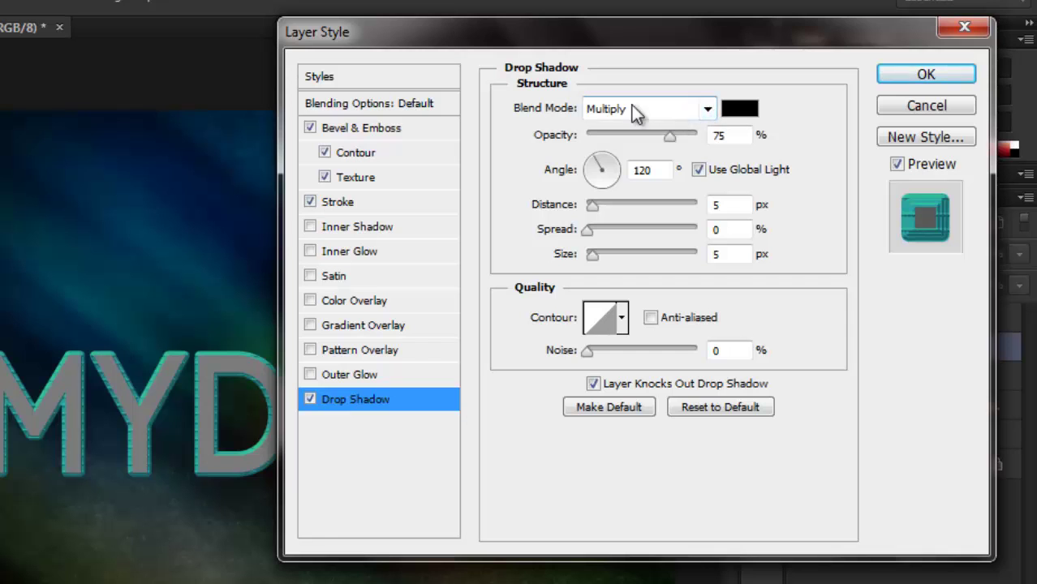
click(748, 108)
text(686868)
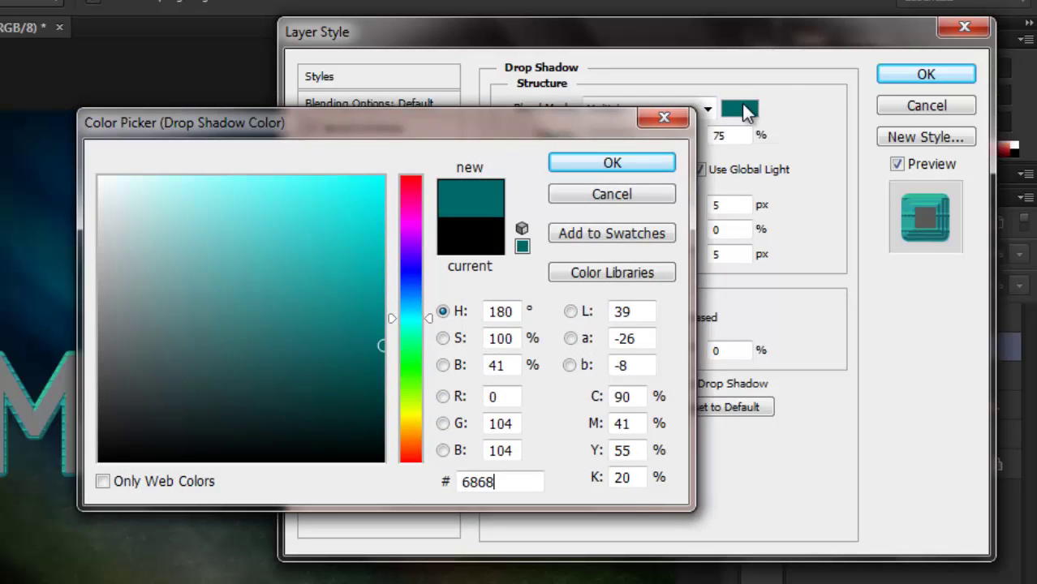
click(603, 169)
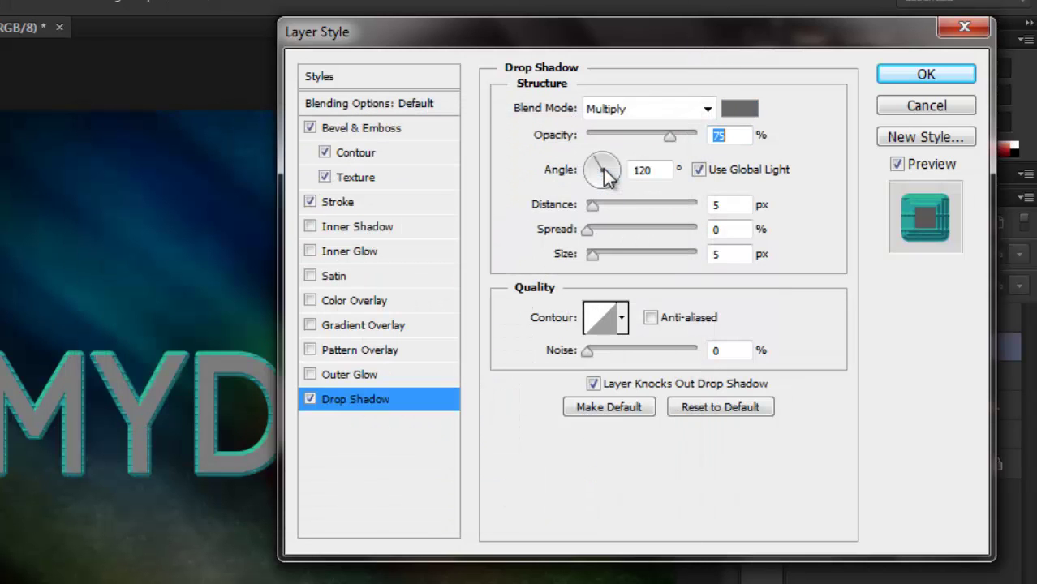
- Turn off global light for the drop shadow, set angle 148°, distance 8 px, spread 57% and size 7 px, and apply the layer style
click(698, 169)
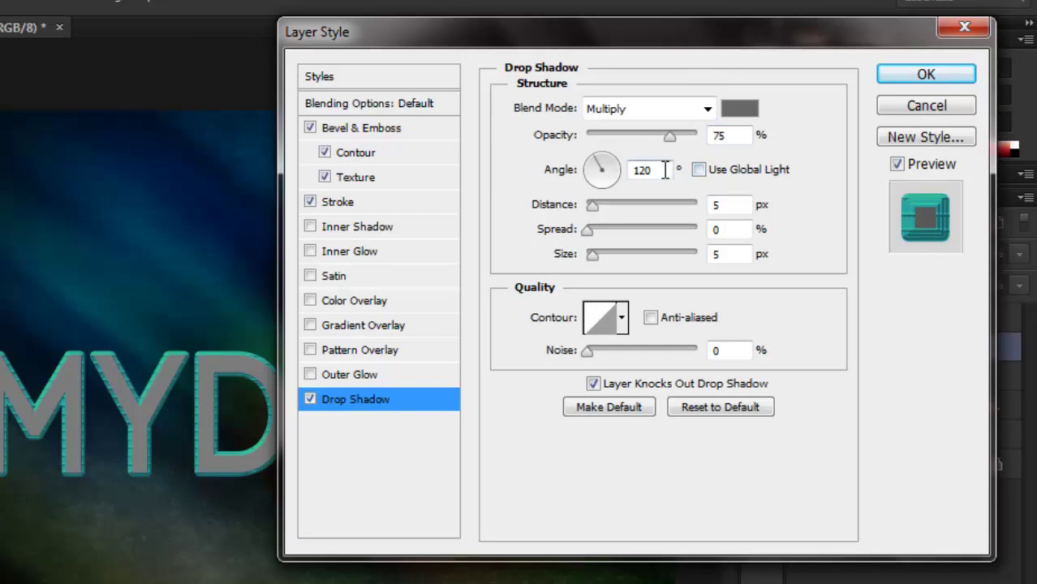
click(661, 170)
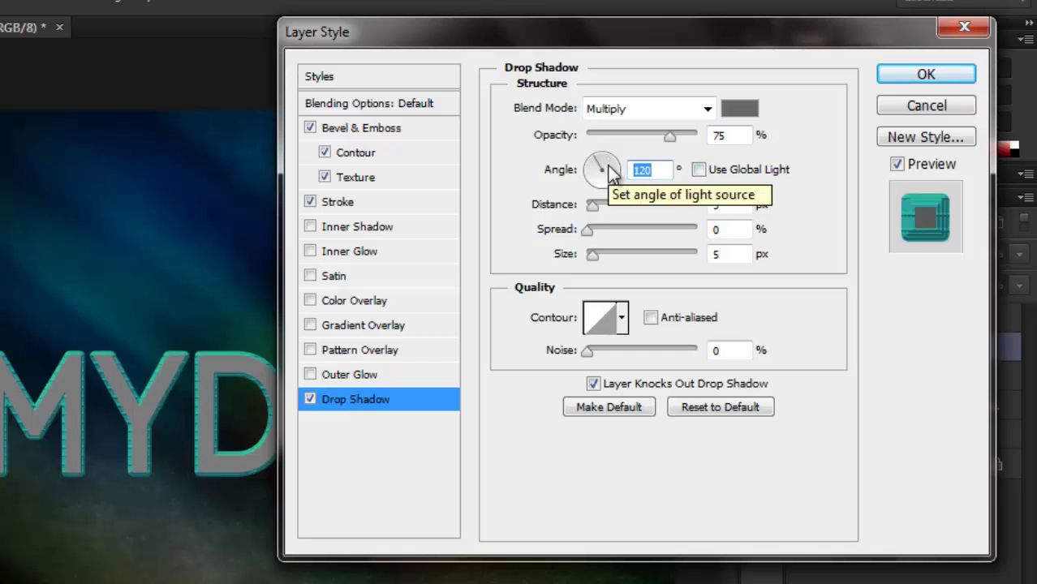
text(148)
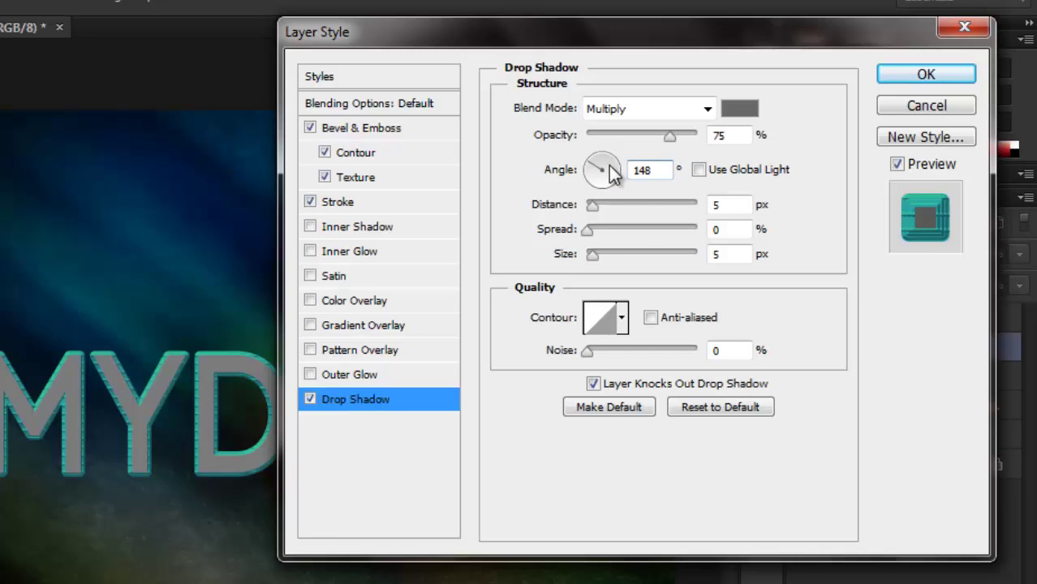
click(728, 207)
text(8)
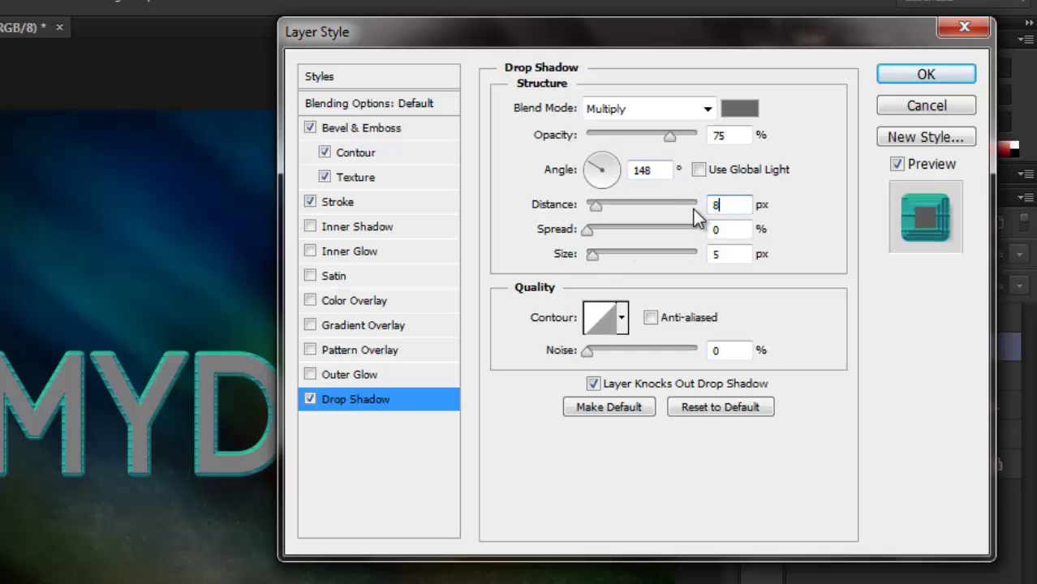
click(740, 230)
text(57)
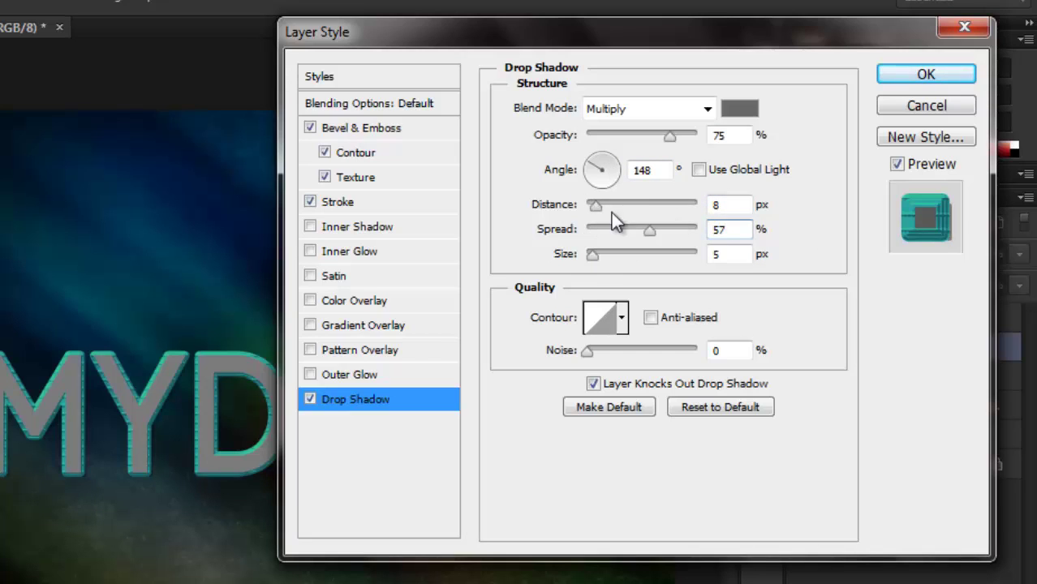
click(730, 252)
text(7)
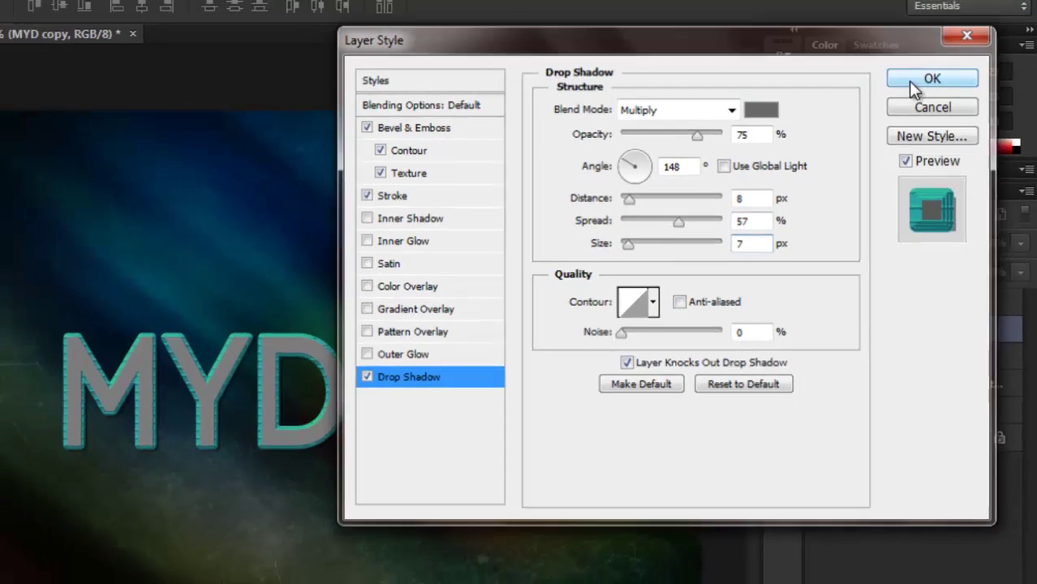
click(915, 77)
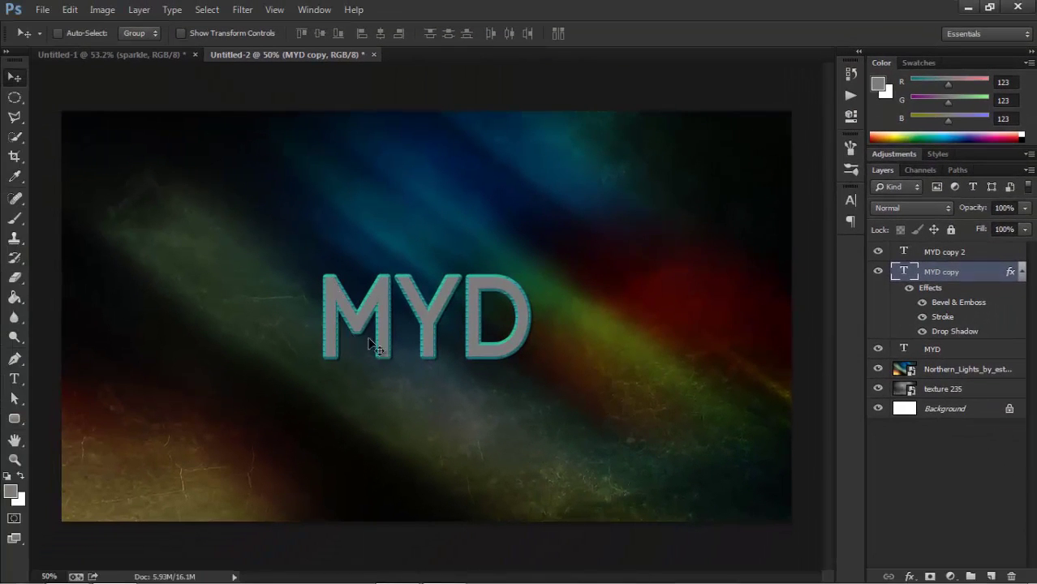
click(878, 273)
click(878, 273)
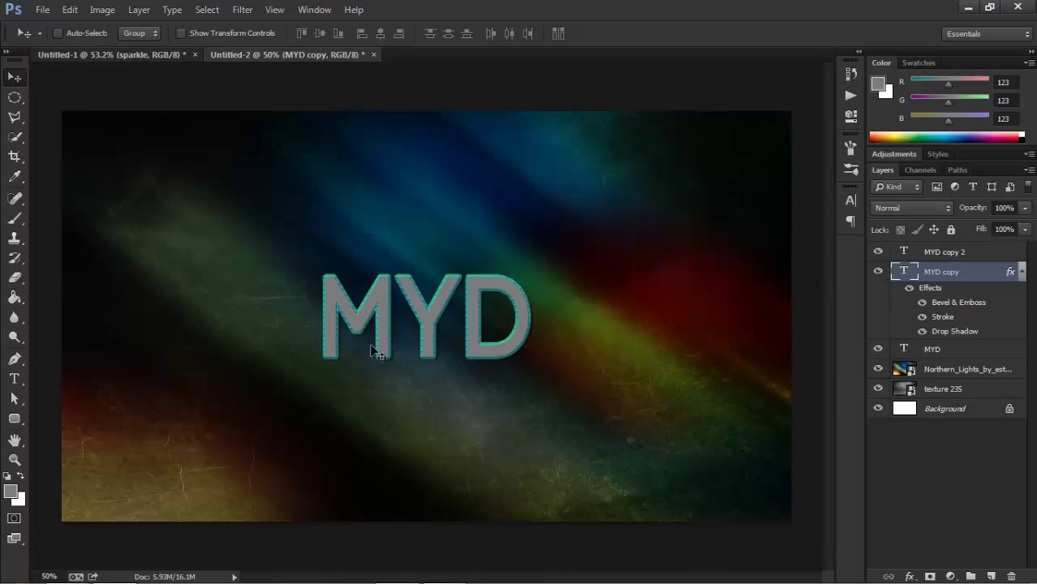
click(174, 55)
click(276, 55)
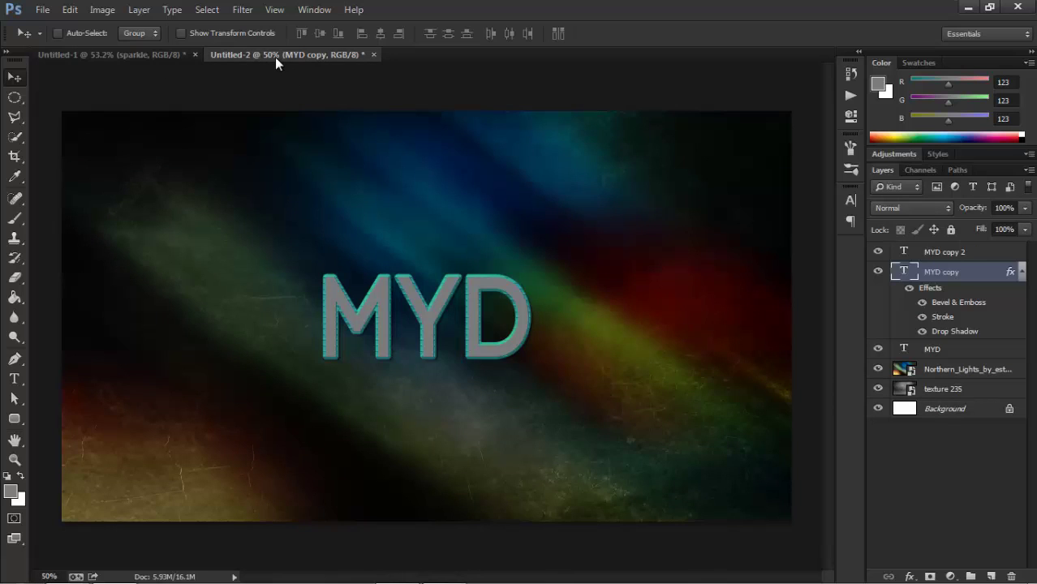
- Collapse the MYD copy layer's effects and add an Inner Bevel with the Chisel Hard technique to the MYD copy 2 layer
click(1021, 272)
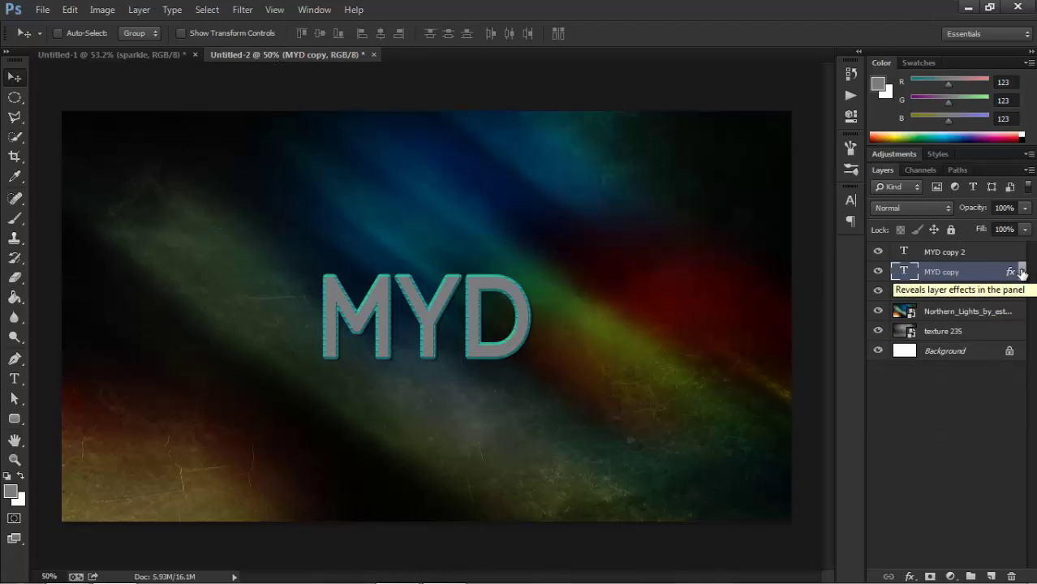
click(983, 254)
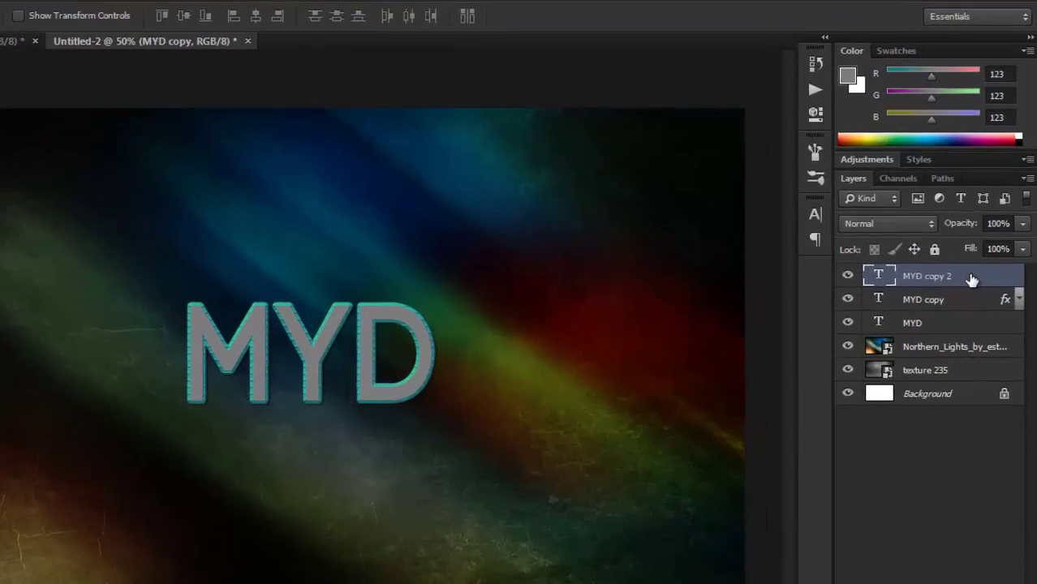
double_click(971, 279)
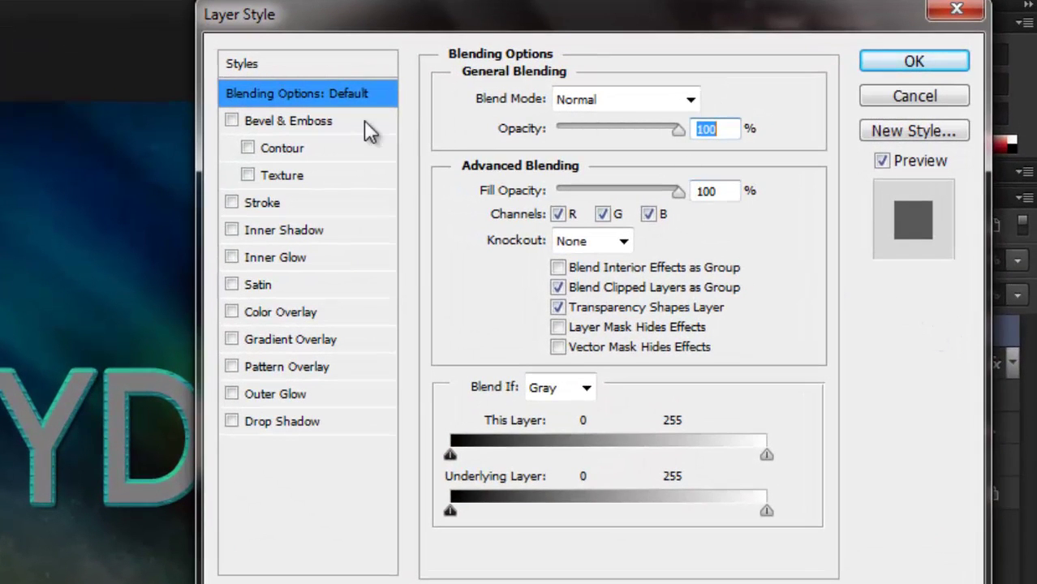
click(346, 120)
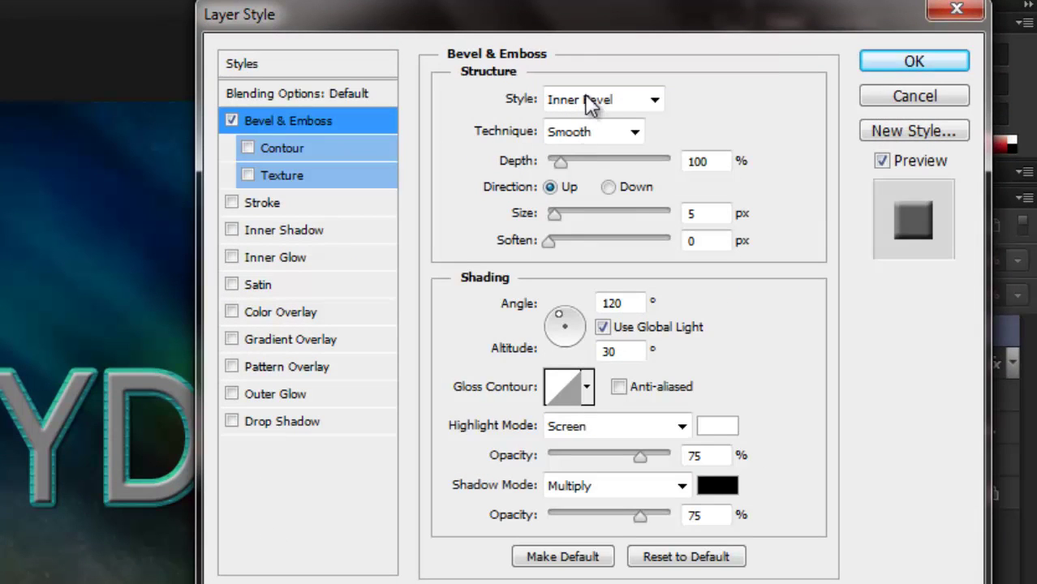
click(655, 97)
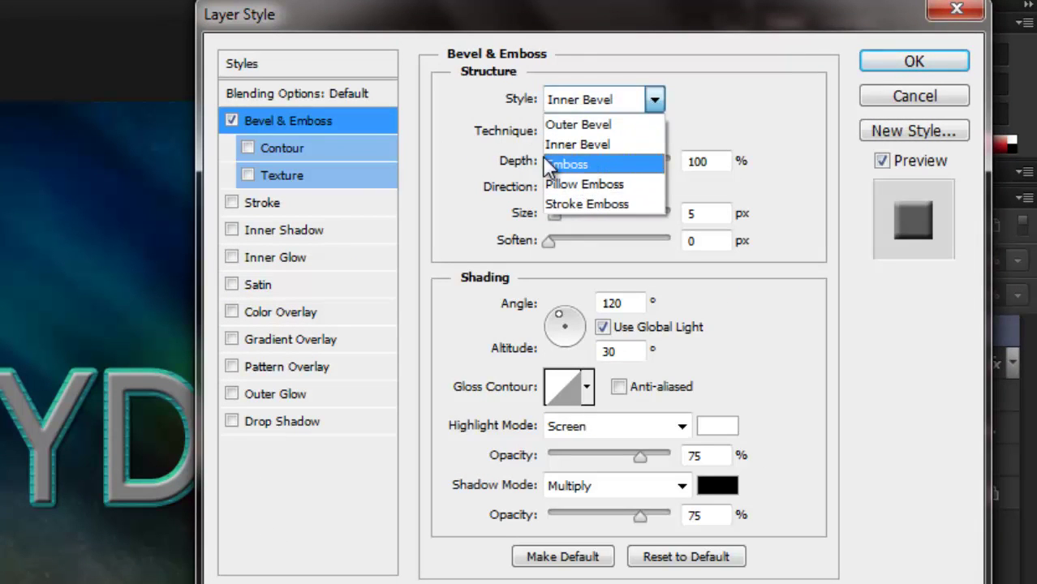
click(490, 126)
click(635, 131)
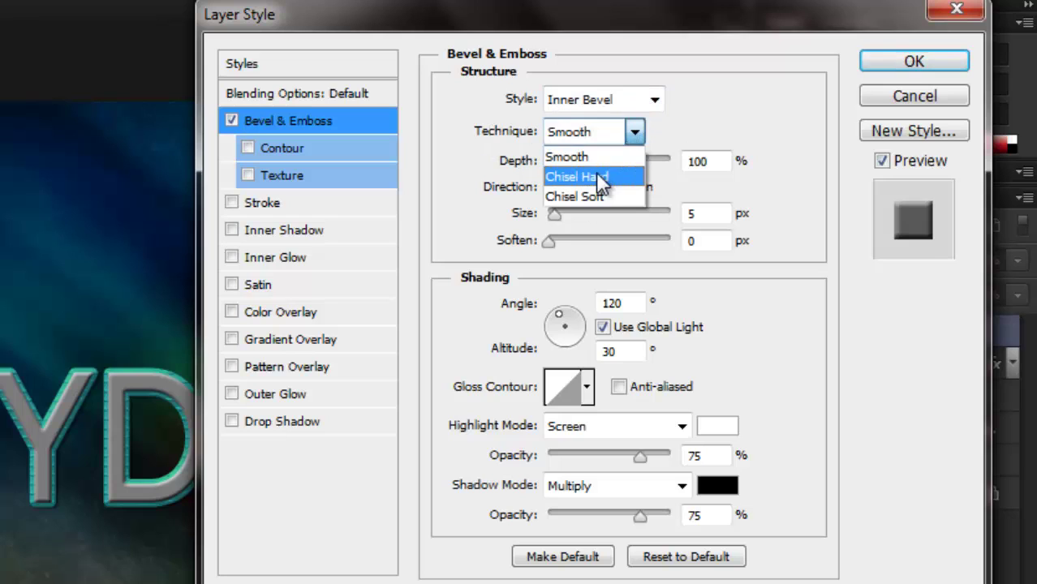
click(596, 176)
- Set the bevel's depth to 251% and its size to 25 px
drag(717, 162, 661, 167)
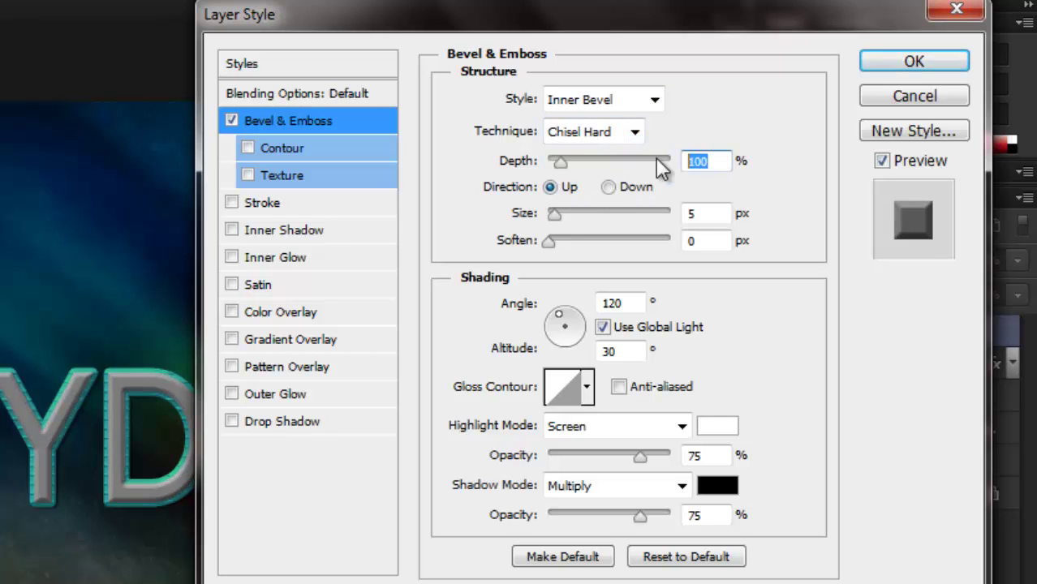
text(251)
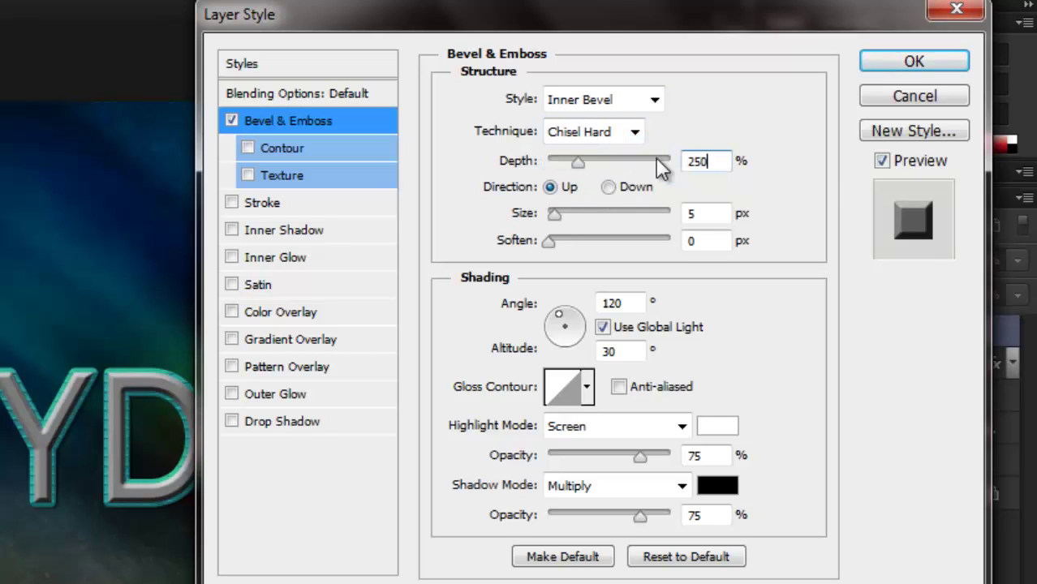
key(Tab)
text(25)
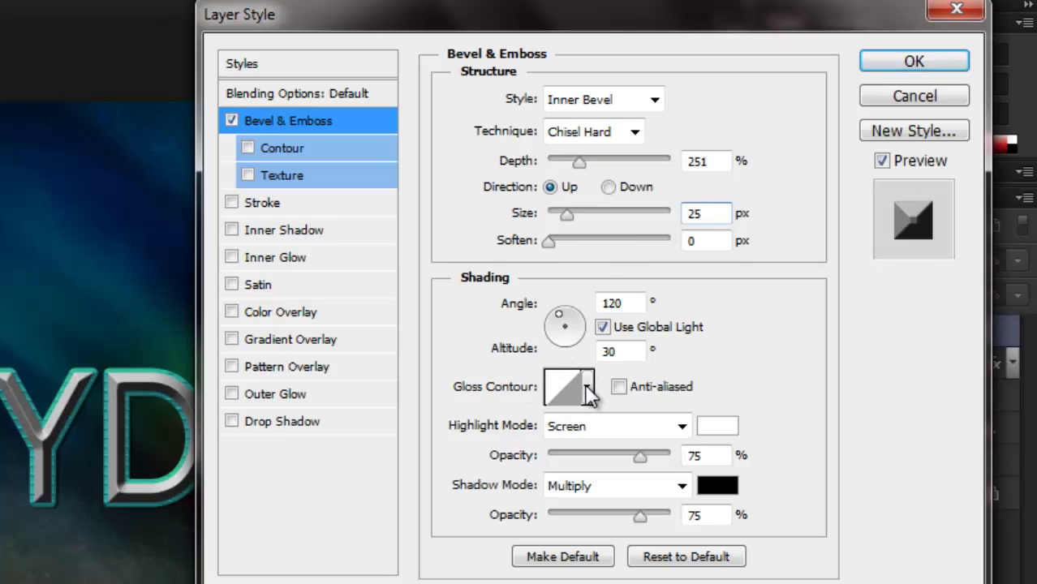
- Choose the Rounded Steps gloss contour for the bevel and make it anti-aliased
click(587, 393)
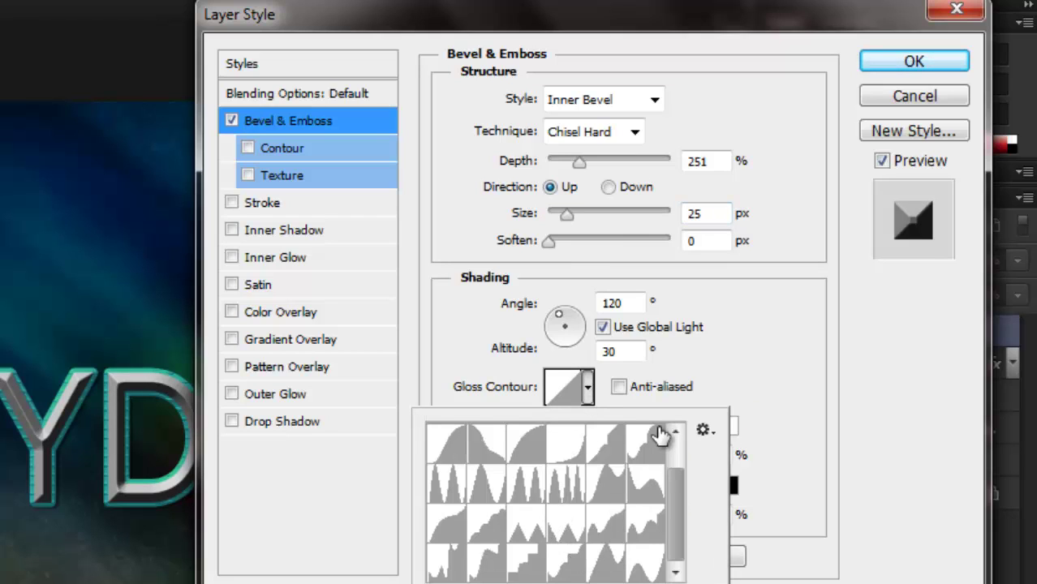
mouse_move(677, 532)
mouse_down()
mouse_move(671, 475)
mouse_move(667, 538)
mouse_up()
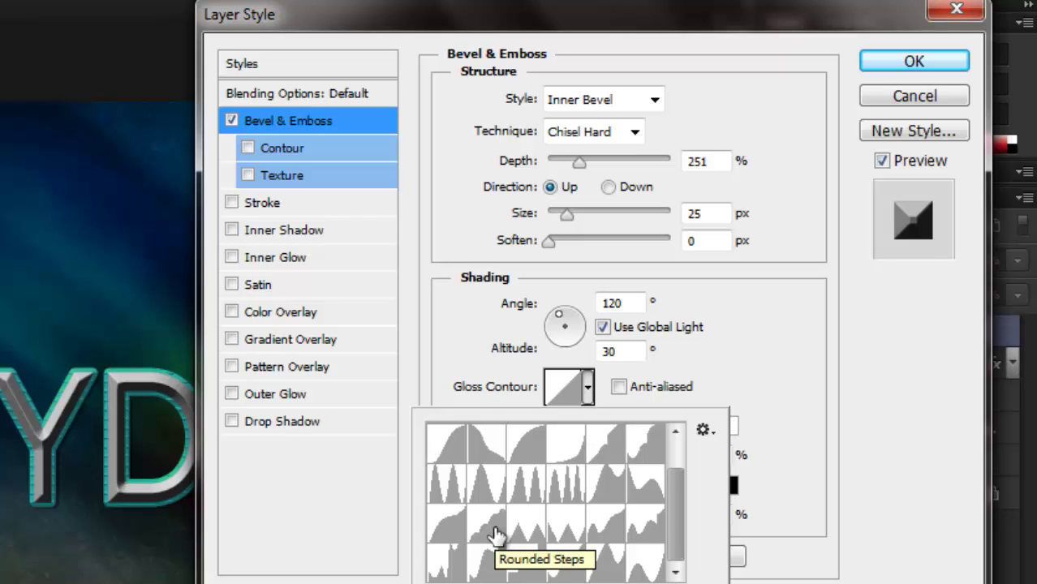
click(495, 534)
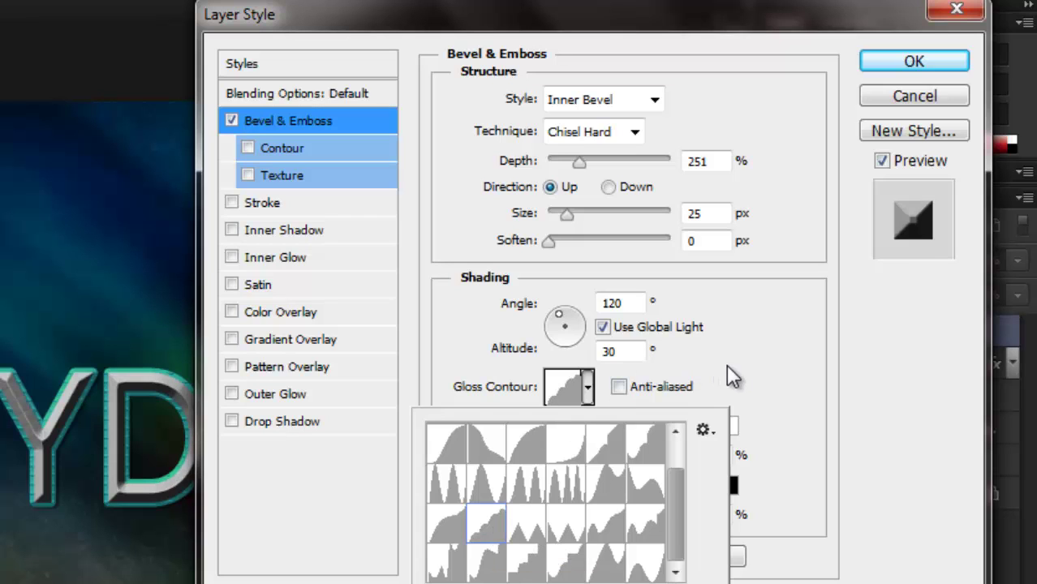
click(619, 387)
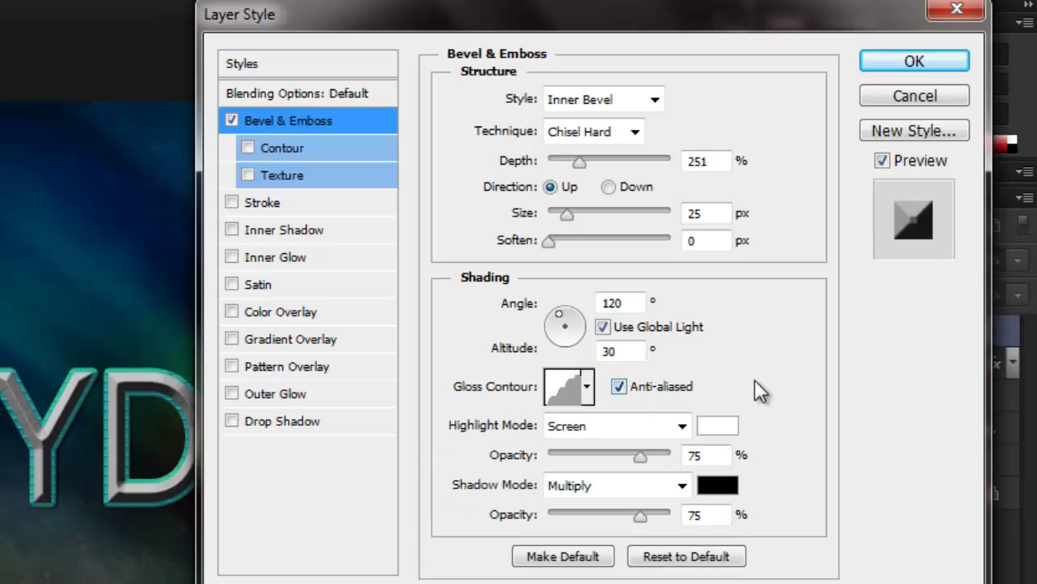
- Set the bevel's highlight mode to Vivid Light and its highlight color to #ff5f40
click(683, 428)
click(630, 289)
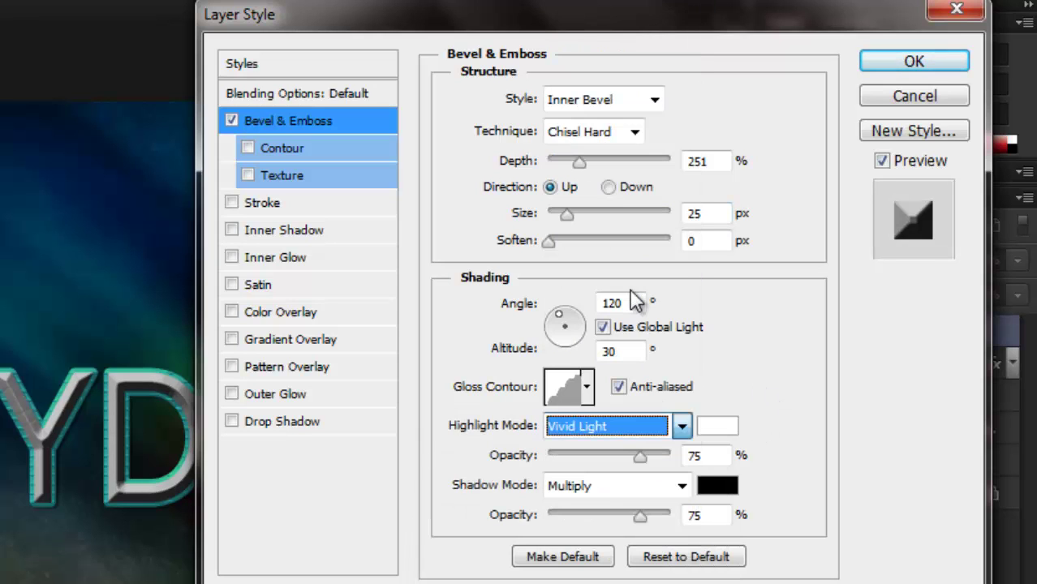
click(717, 427)
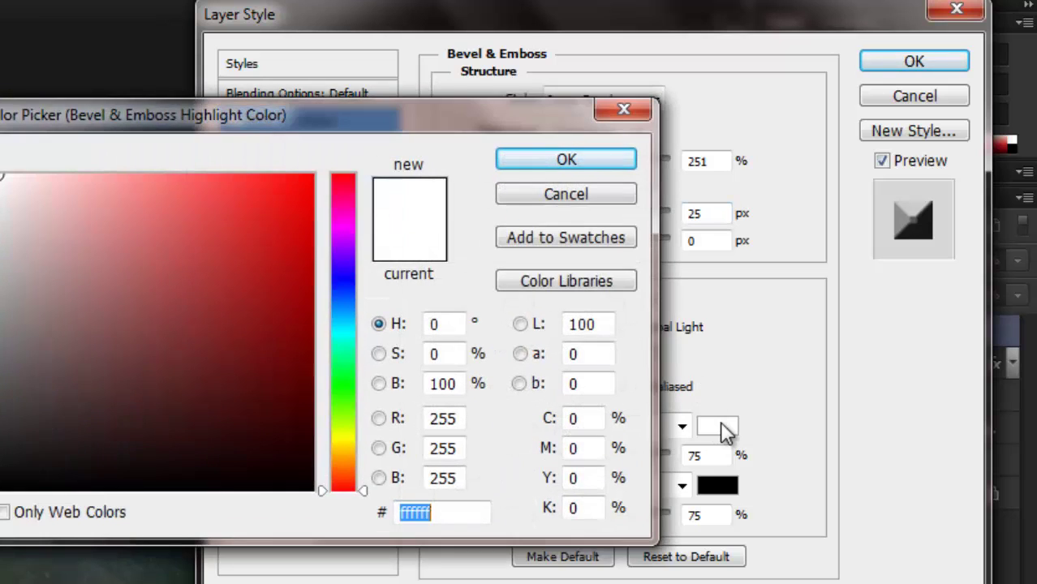
text(ff)
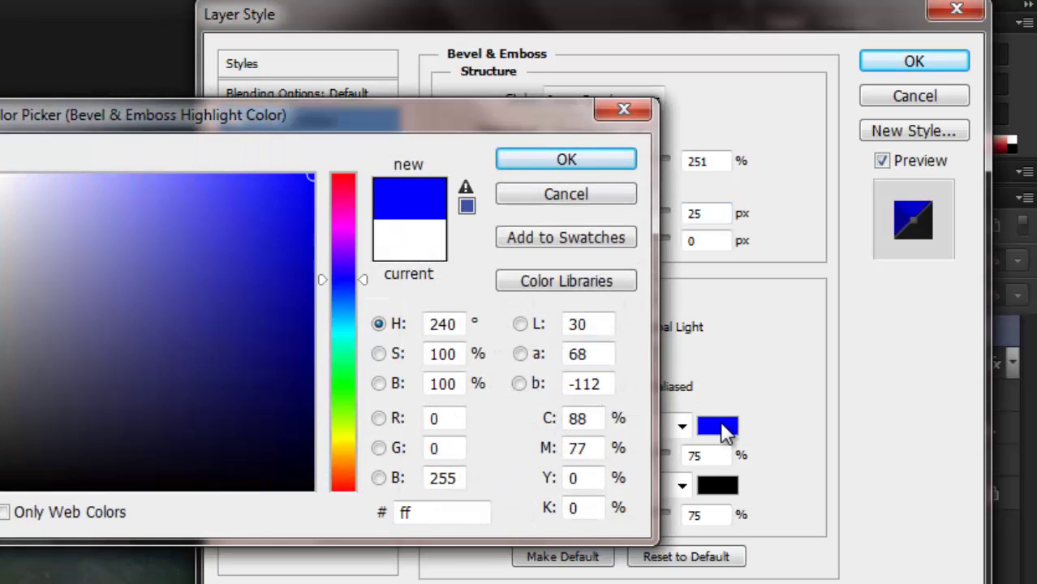
text(5f40)
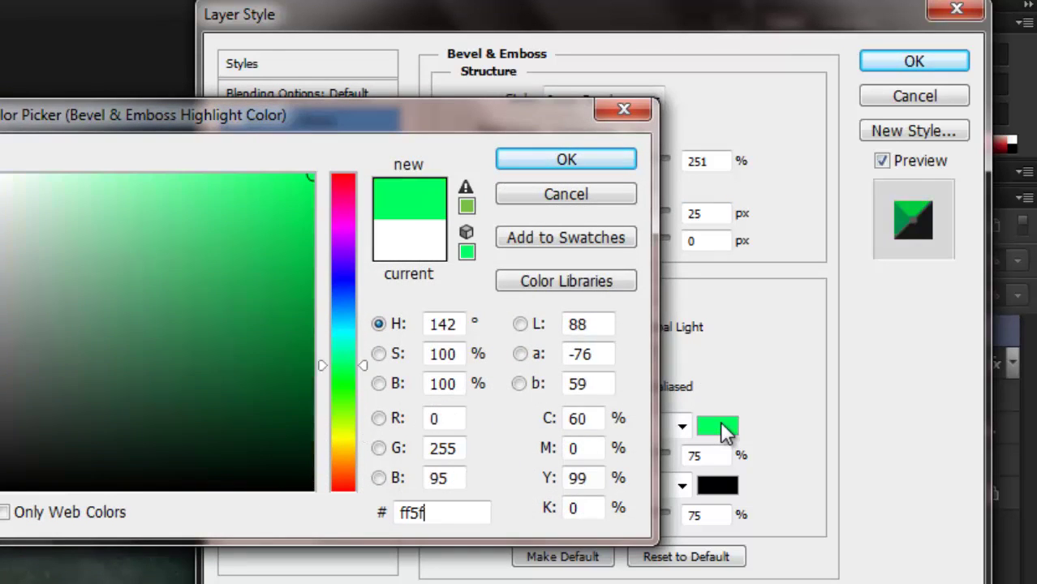
click(527, 161)
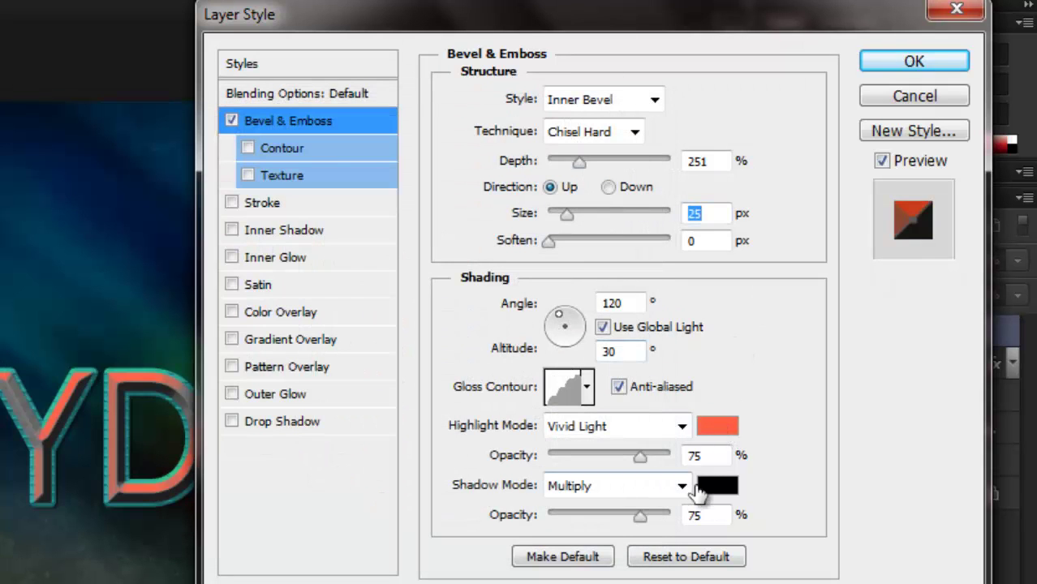
- Set the bevel's shadow color to #7b7b7b
click(718, 487)
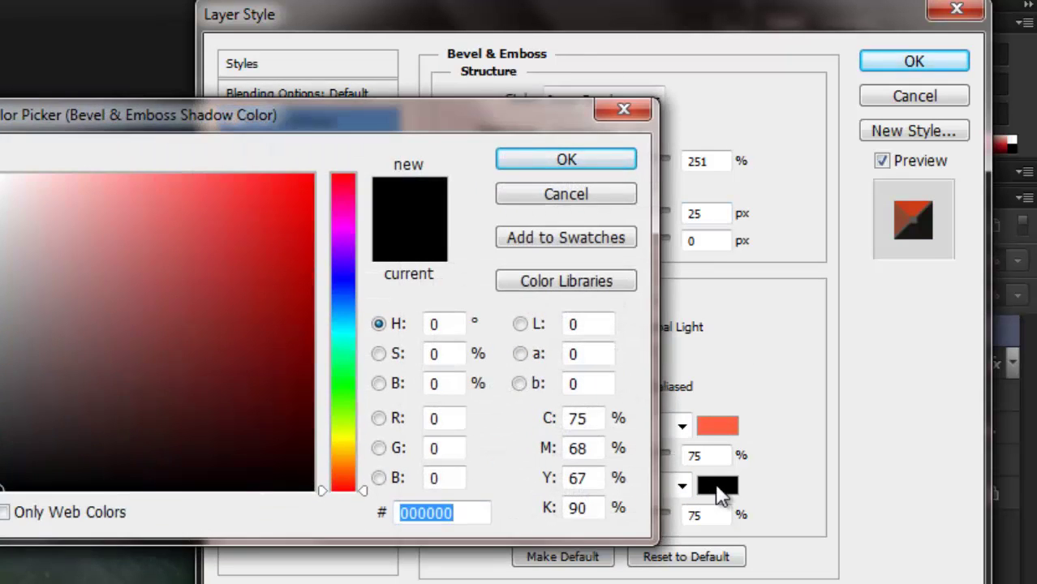
text(7b7)
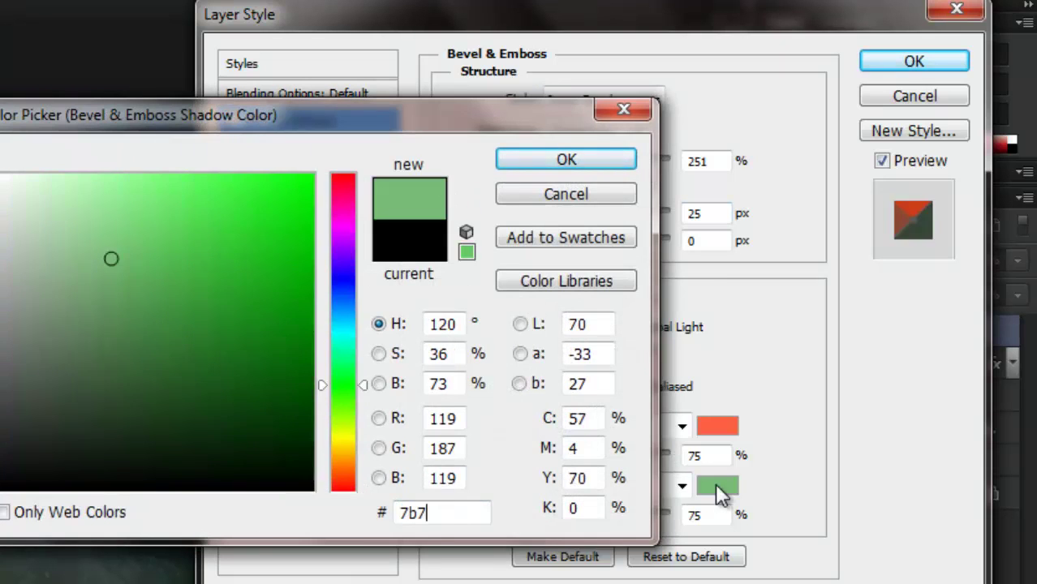
text(b7b)
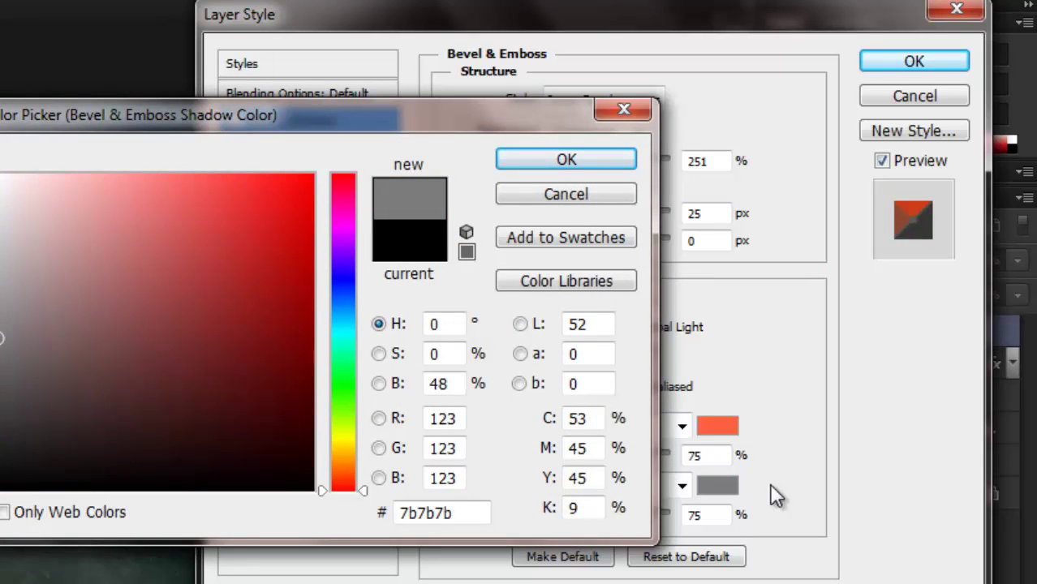
click(535, 164)
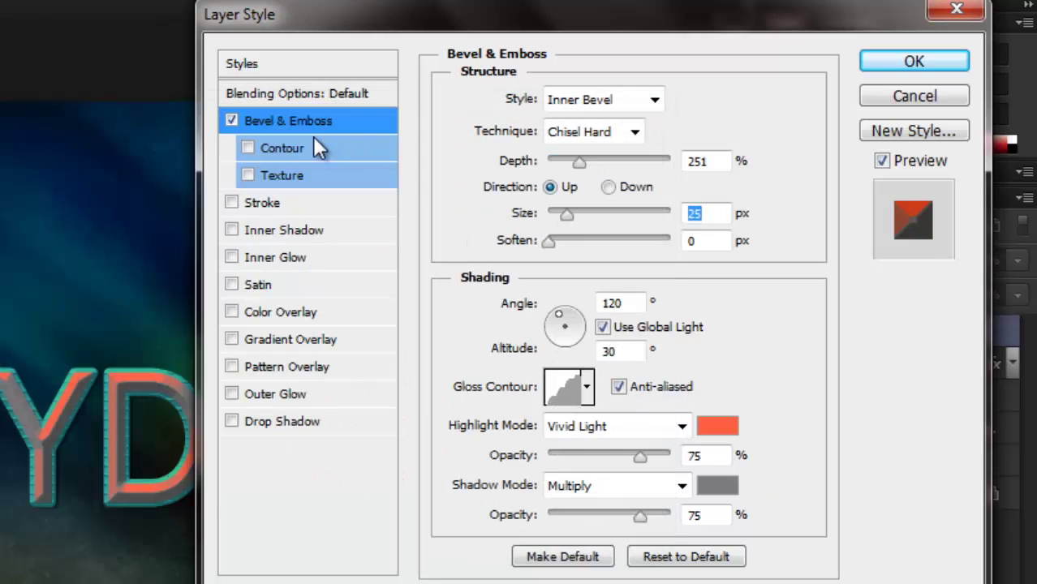
- Enable the bevel's Contour, choose the single rounded-peak preset beside the linear one, and make it anti-aliased
click(344, 148)
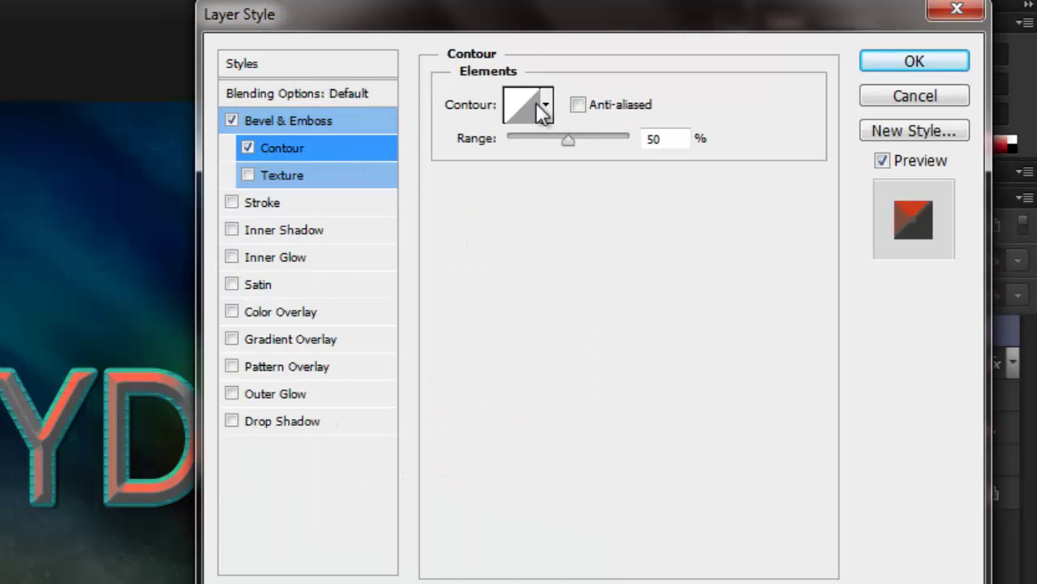
click(547, 110)
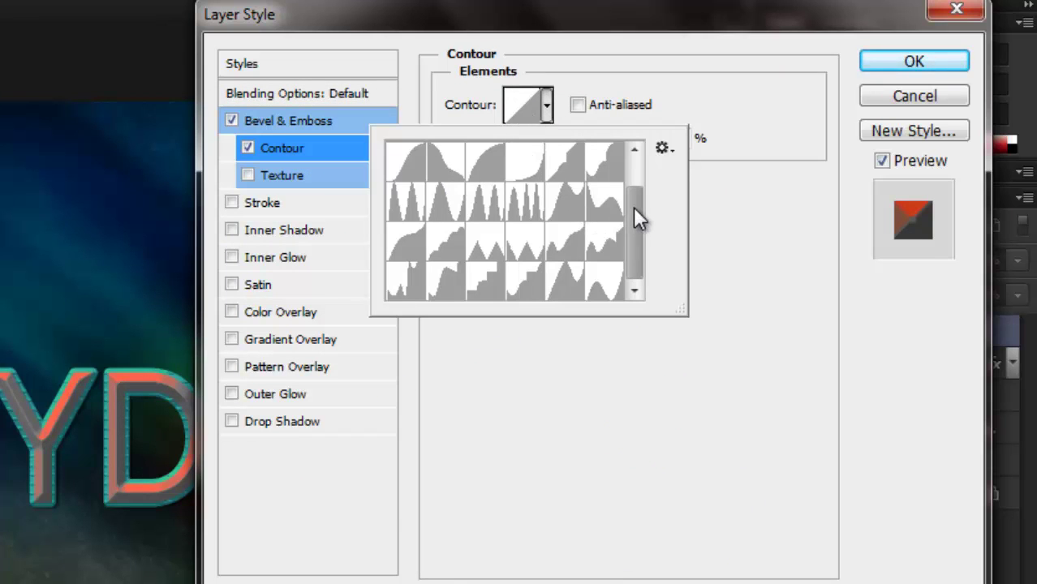
drag(637, 216, 635, 146)
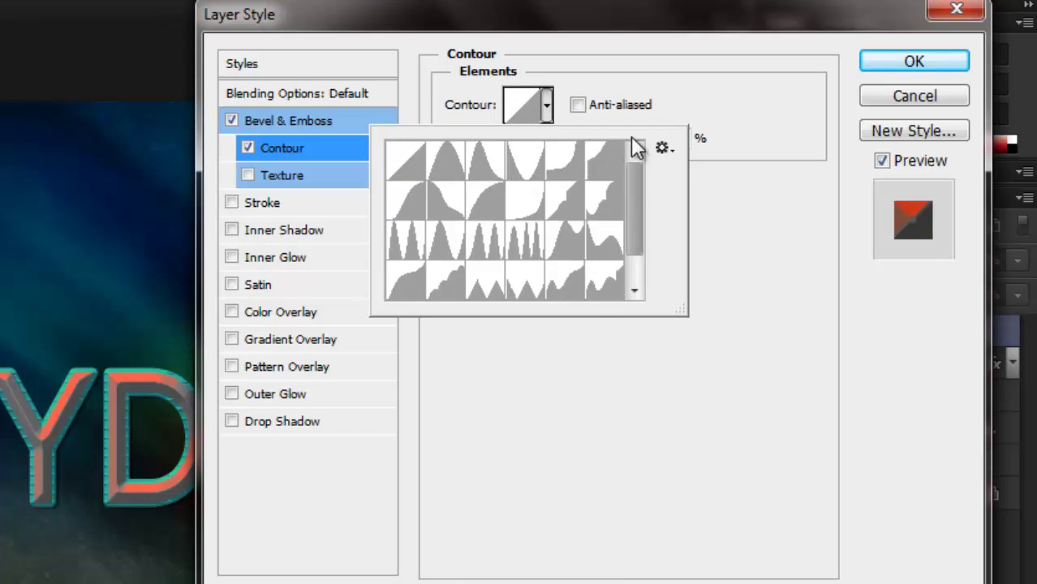
click(448, 175)
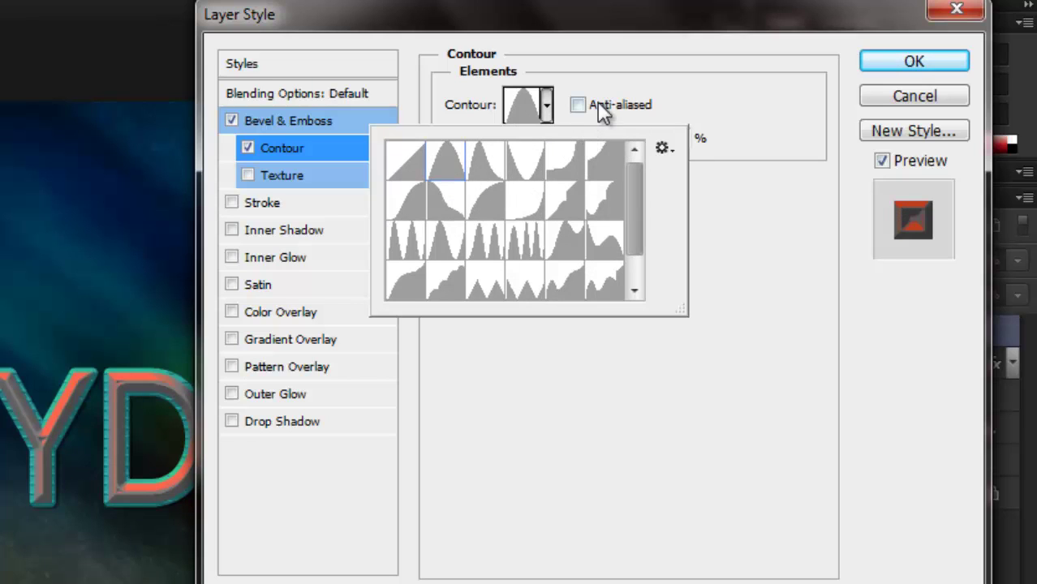
click(579, 103)
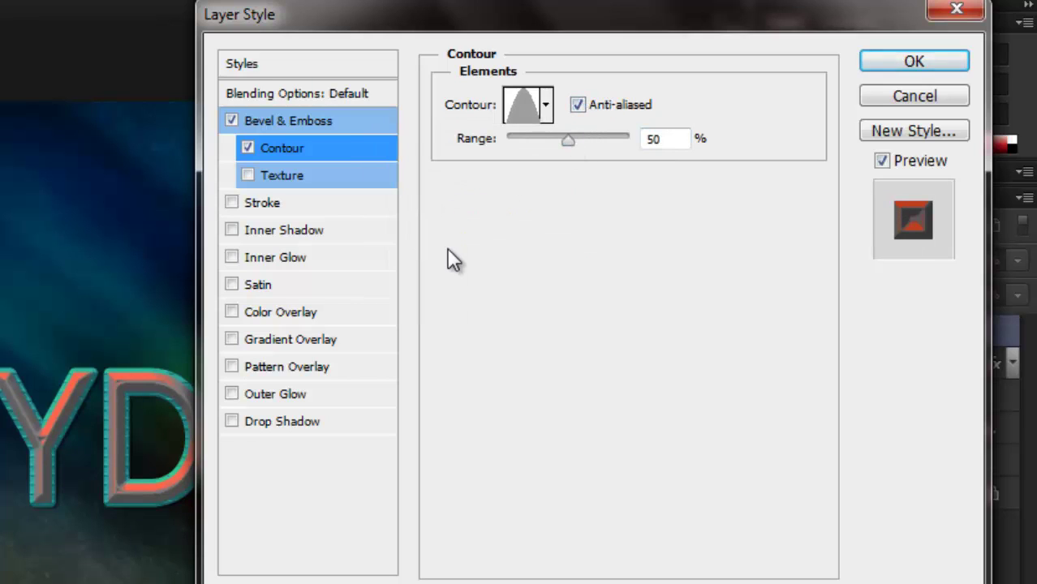
- Enable the bevel's Texture and choose the plain, nearly white pattern that starts the second row of thumbnails
click(324, 175)
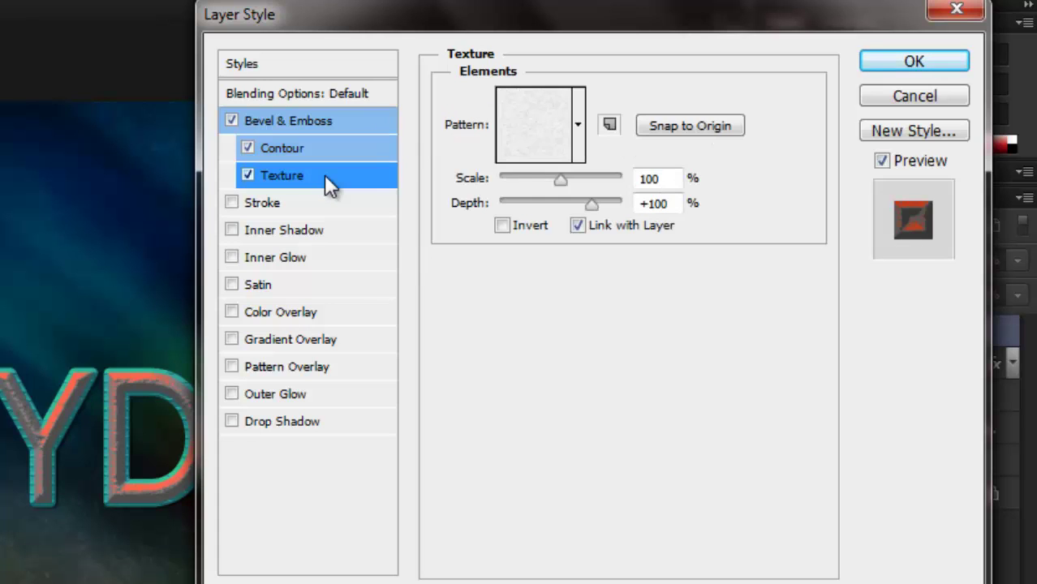
click(578, 133)
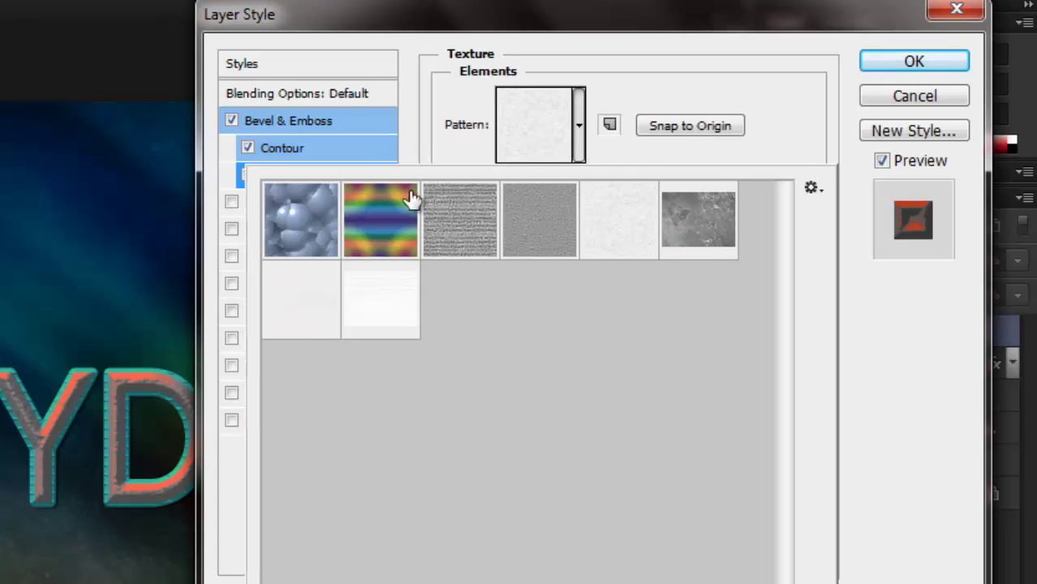
click(311, 304)
click(429, 158)
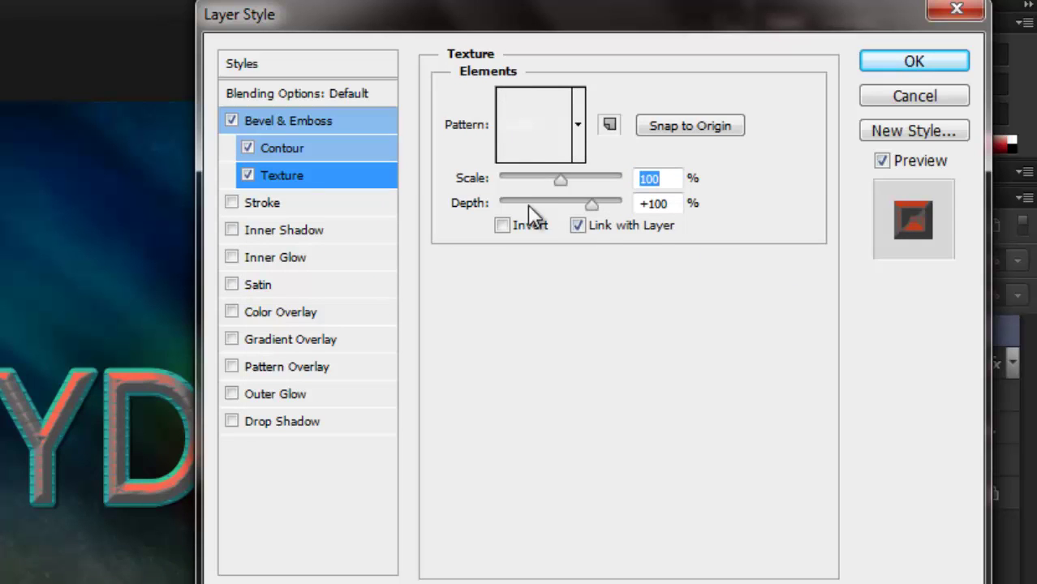
- Add an Inner Shadow with the Linear Burn blend mode and the color #3c2dff
click(327, 228)
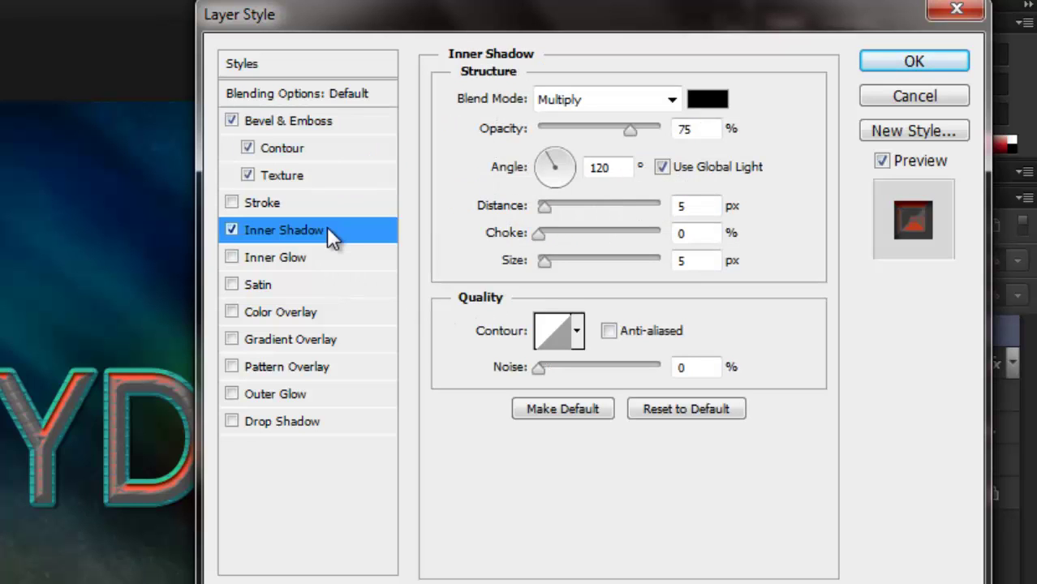
click(672, 99)
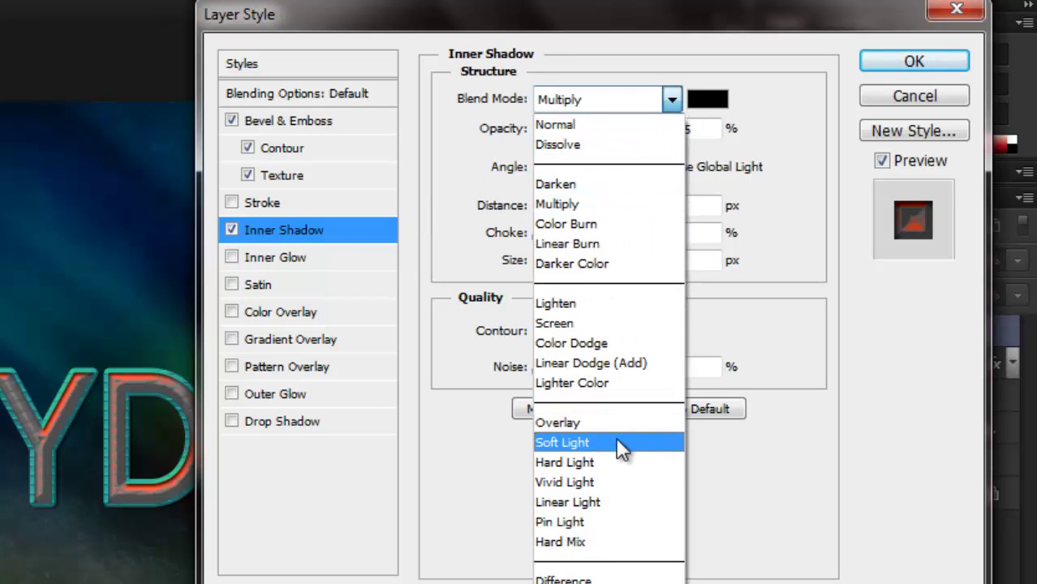
click(593, 243)
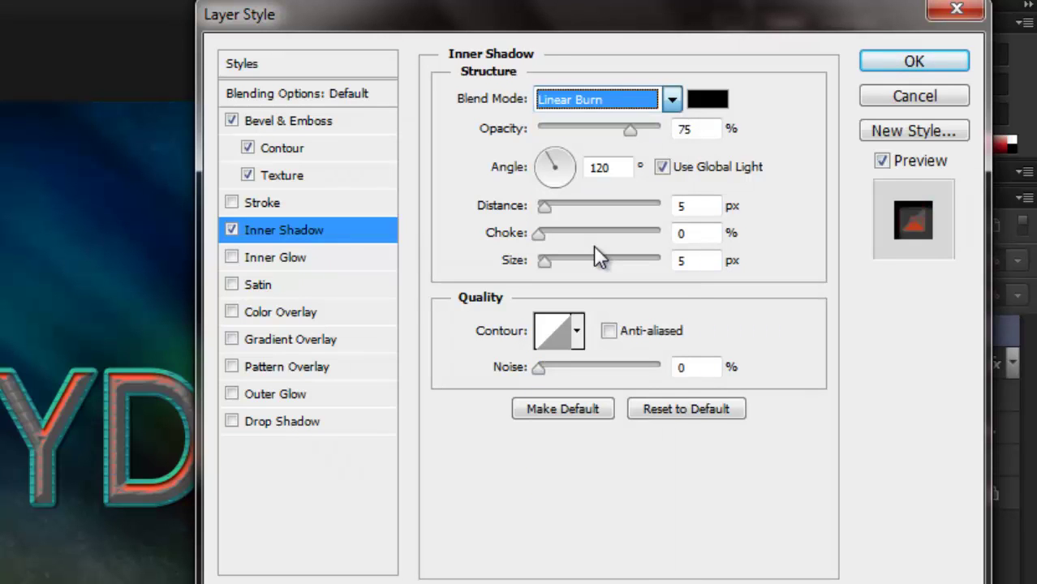
click(708, 99)
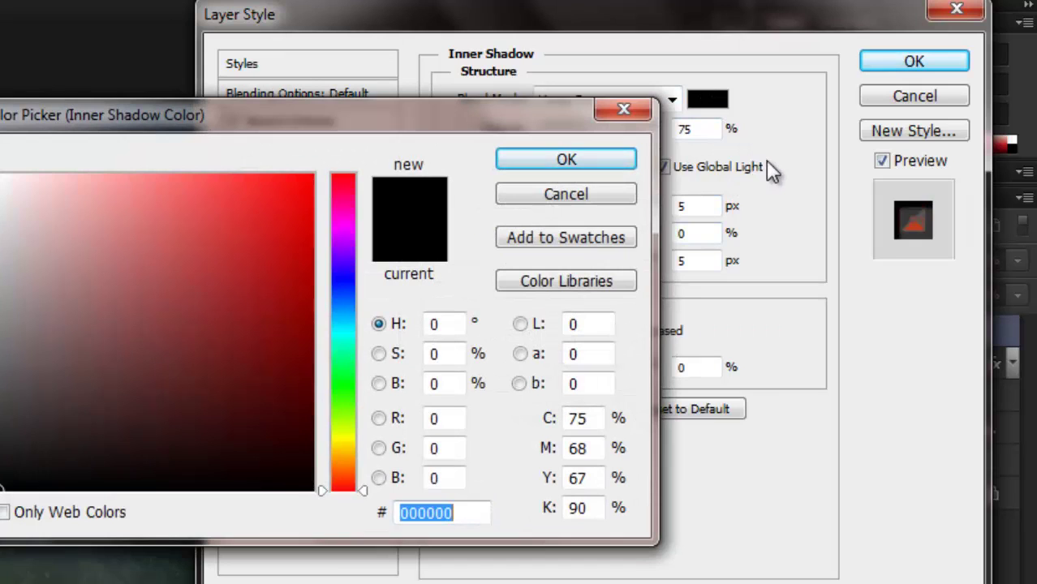
text(3c2)
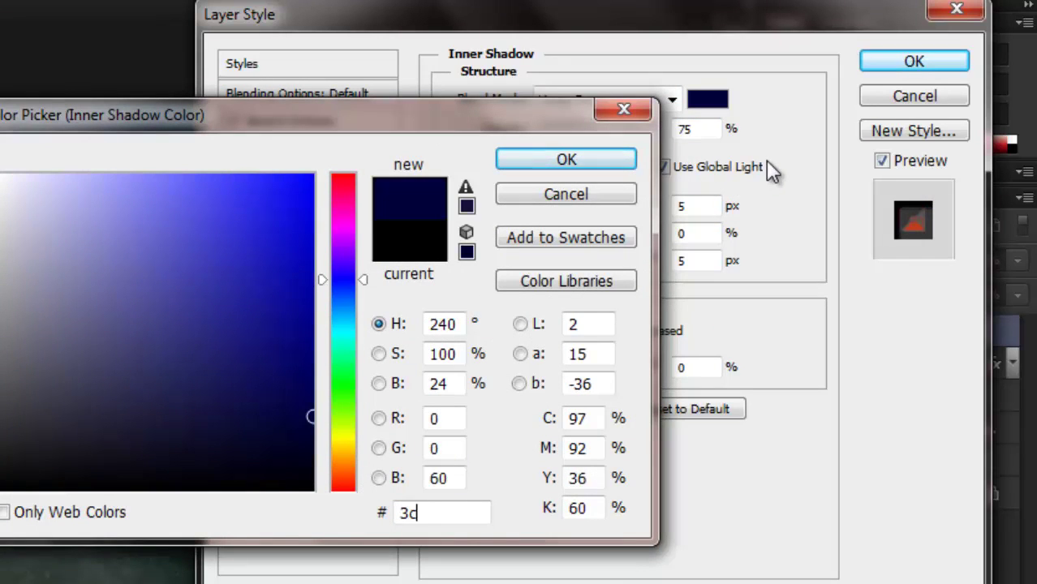
text(dff)
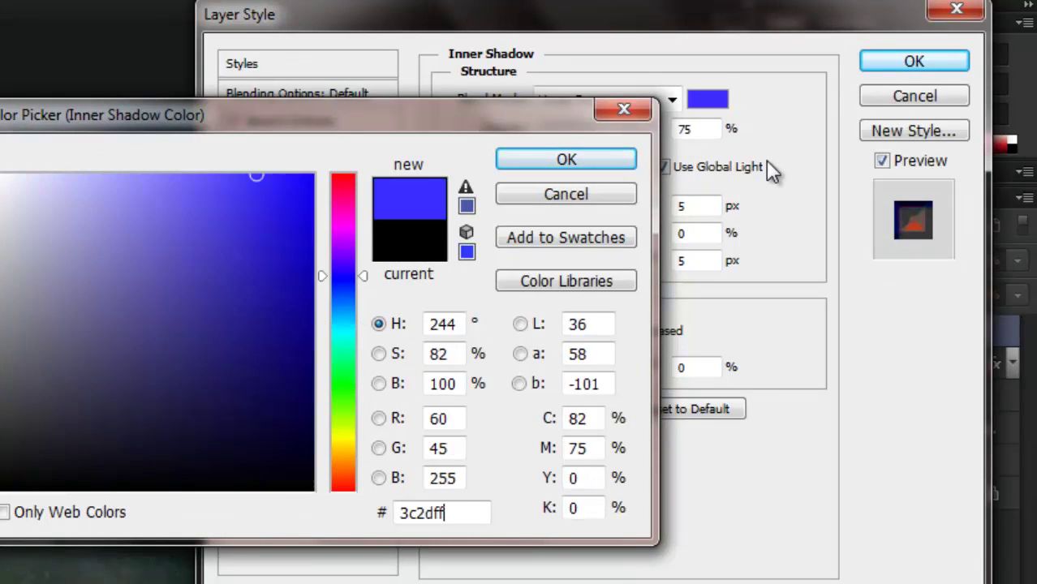
click(542, 160)
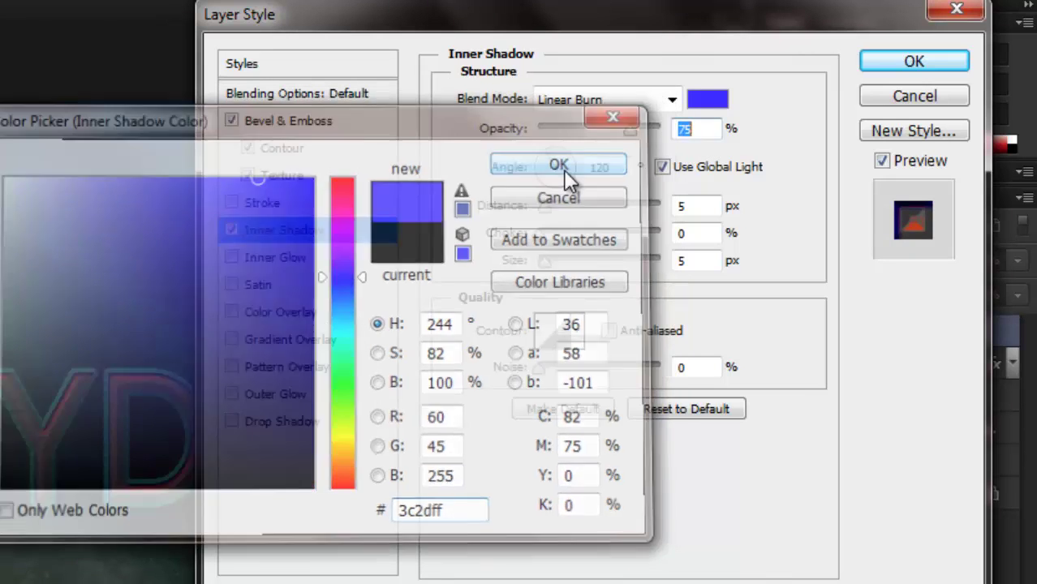
- Set the inner shadow's distance to 0 px and its size to 10 px
click(684, 206)
text(0)
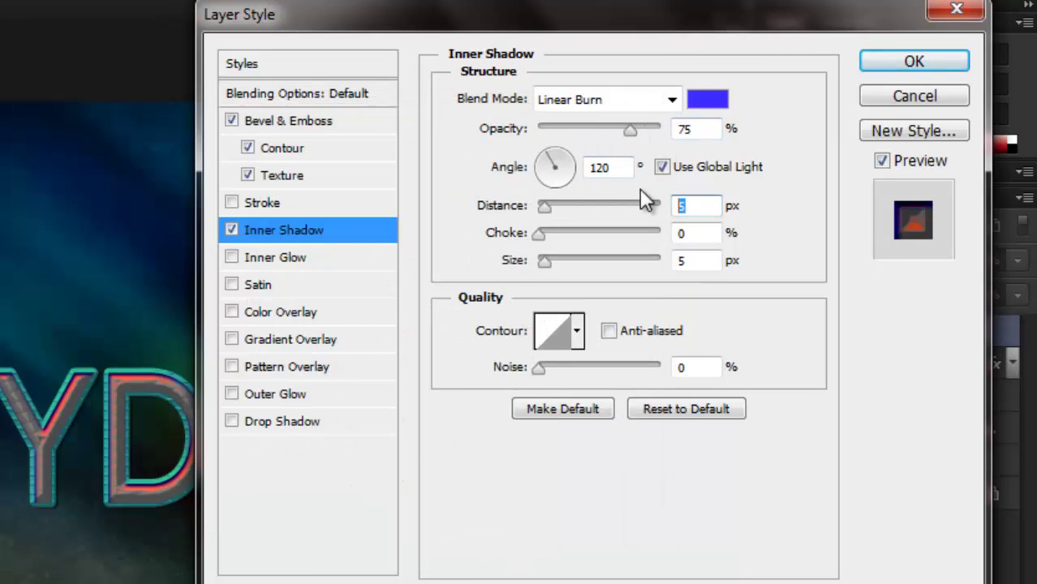
click(698, 261)
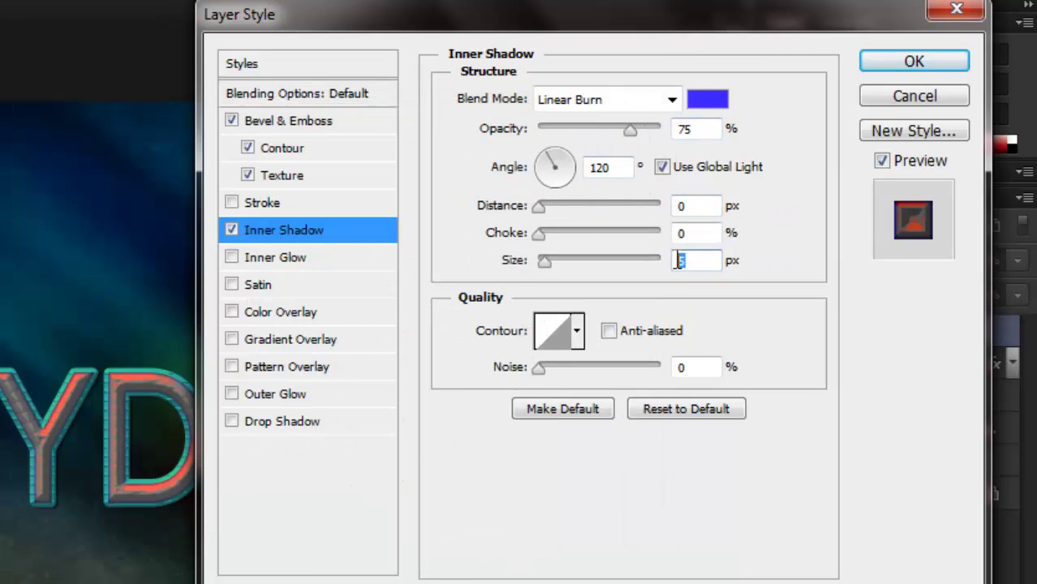
text(10)
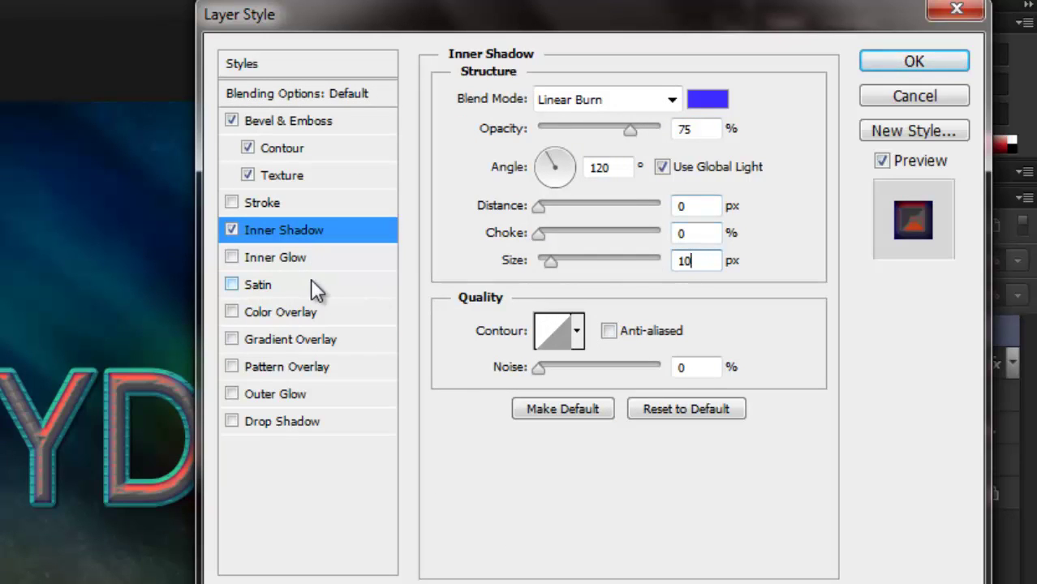
- Add an Inner Glow with the Soft Light blend mode and the color #6fc0ff
click(320, 260)
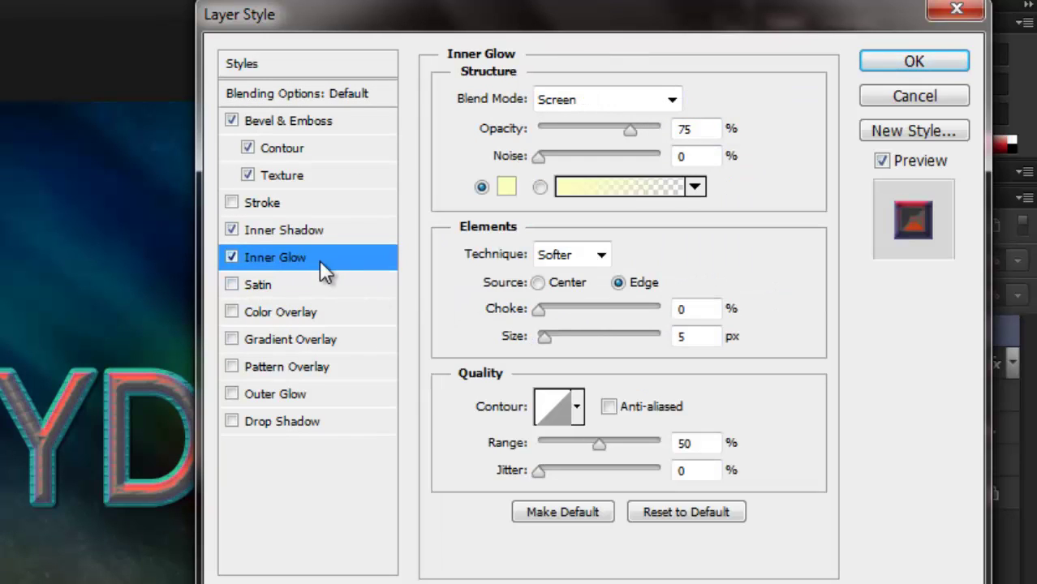
click(672, 98)
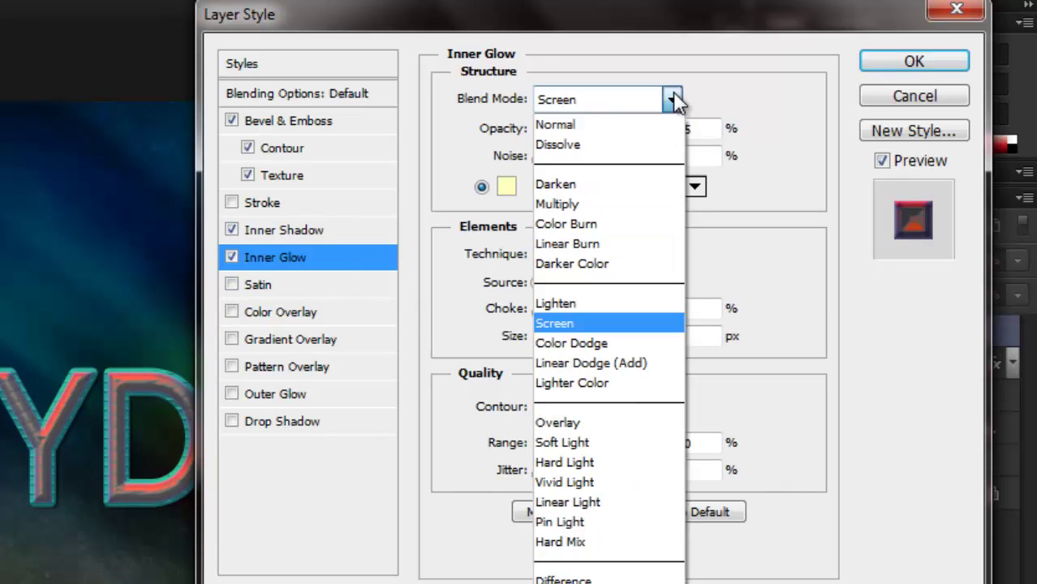
click(598, 441)
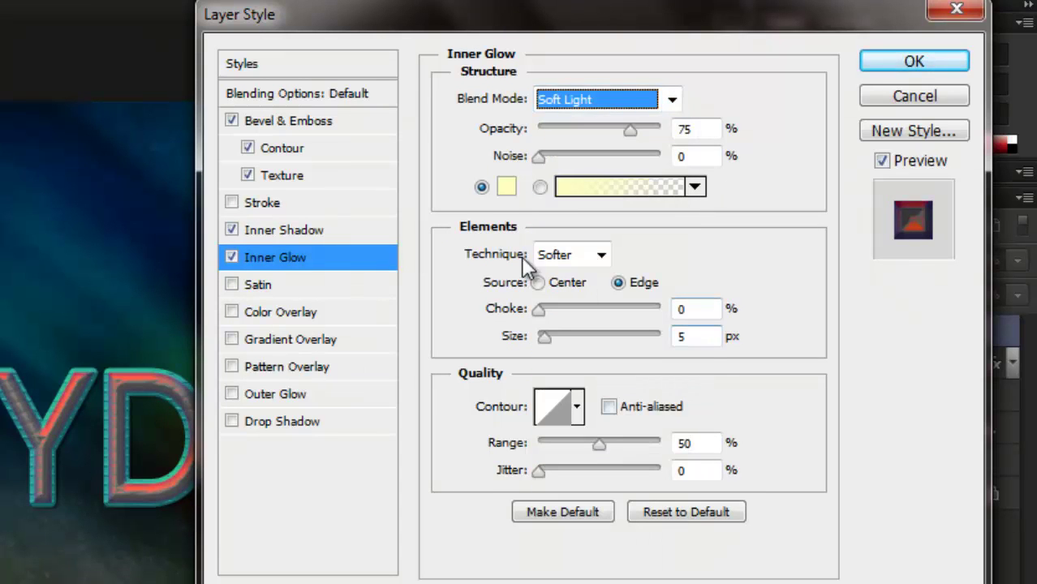
click(503, 187)
text(6)
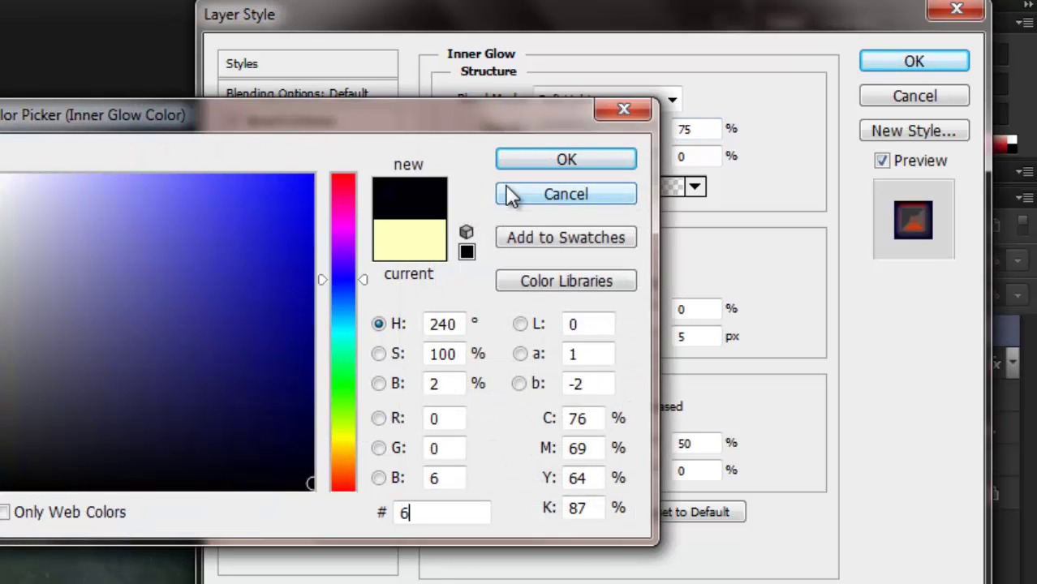
text(fc0ff)
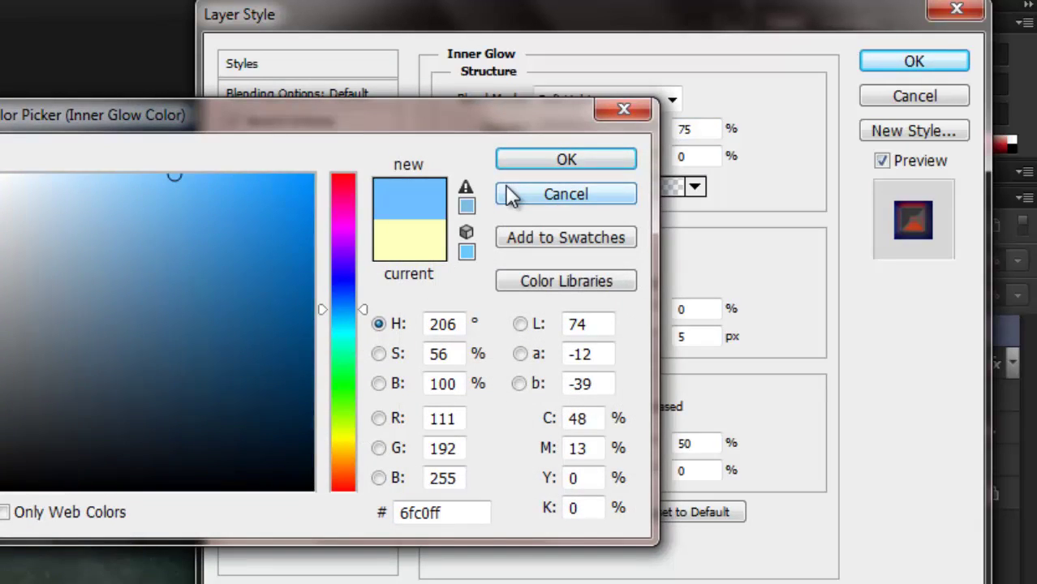
click(568, 163)
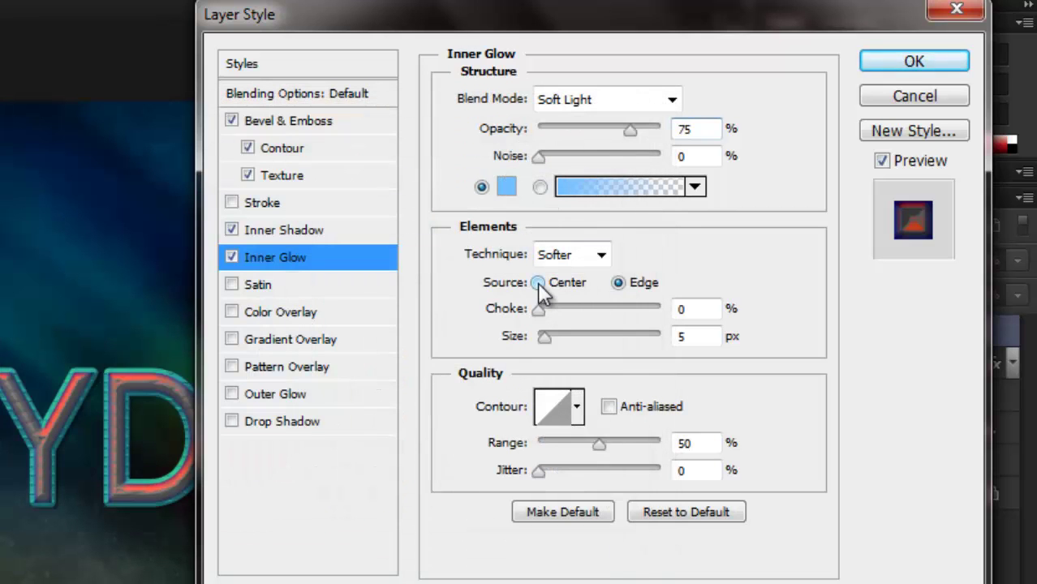
- Set the inner glow's source to Center and its size to 18 px
click(537, 282)
drag(704, 337, 640, 339)
text(18)
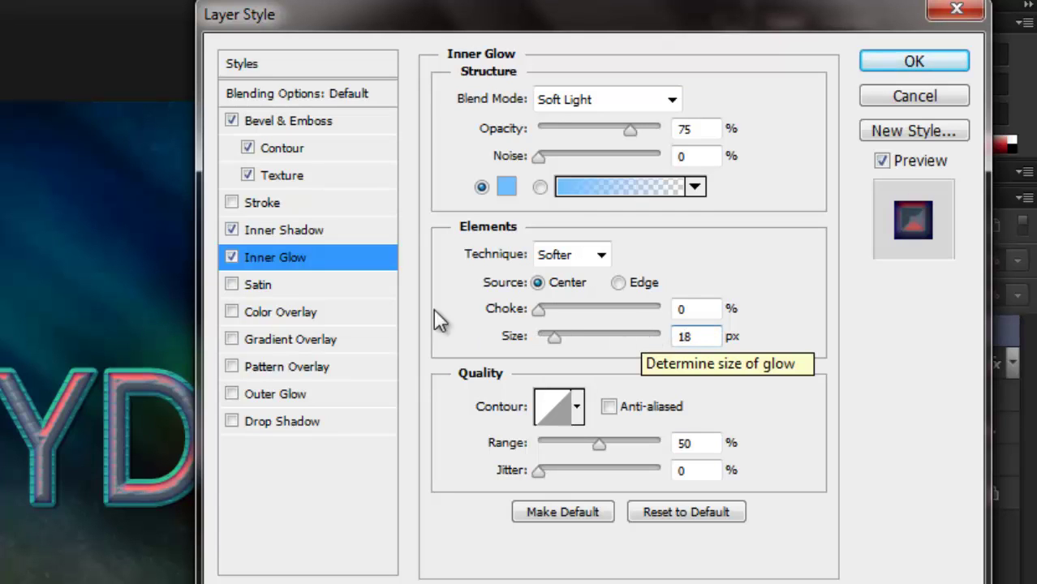
- Add a Satin effect with the Vivid Light blend mode and the color #a7f093
click(277, 281)
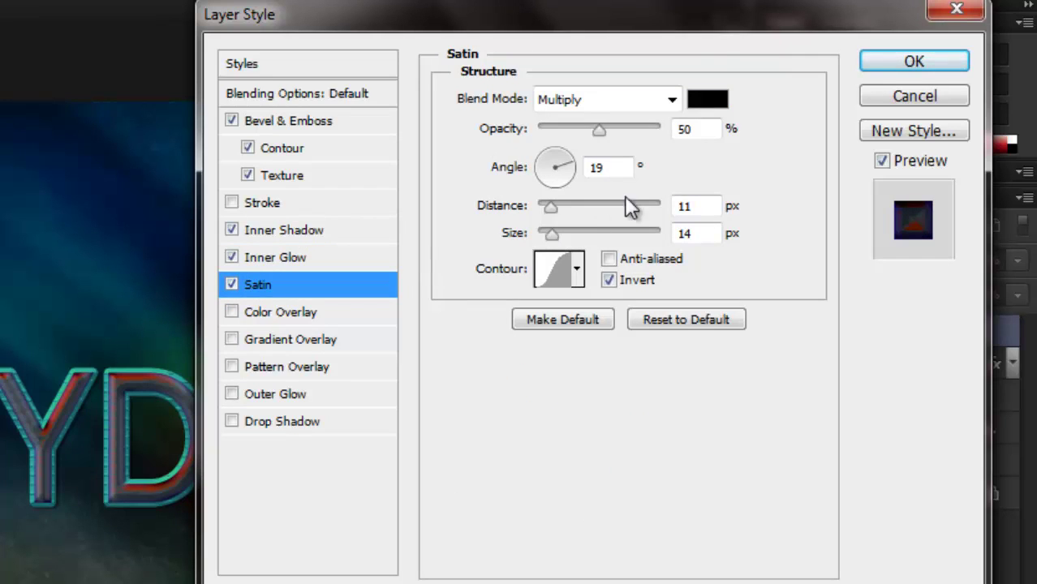
click(672, 99)
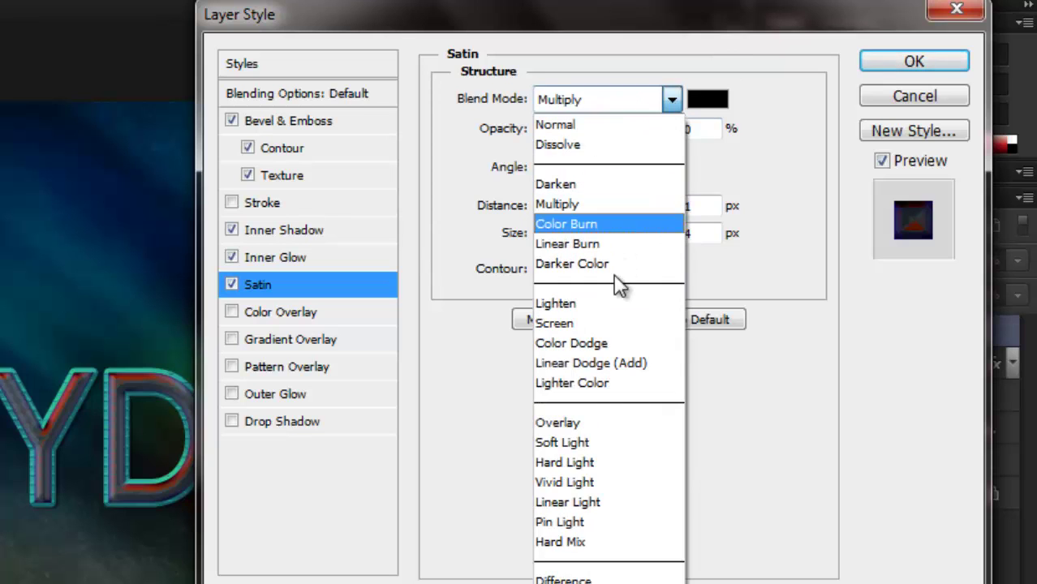
click(613, 483)
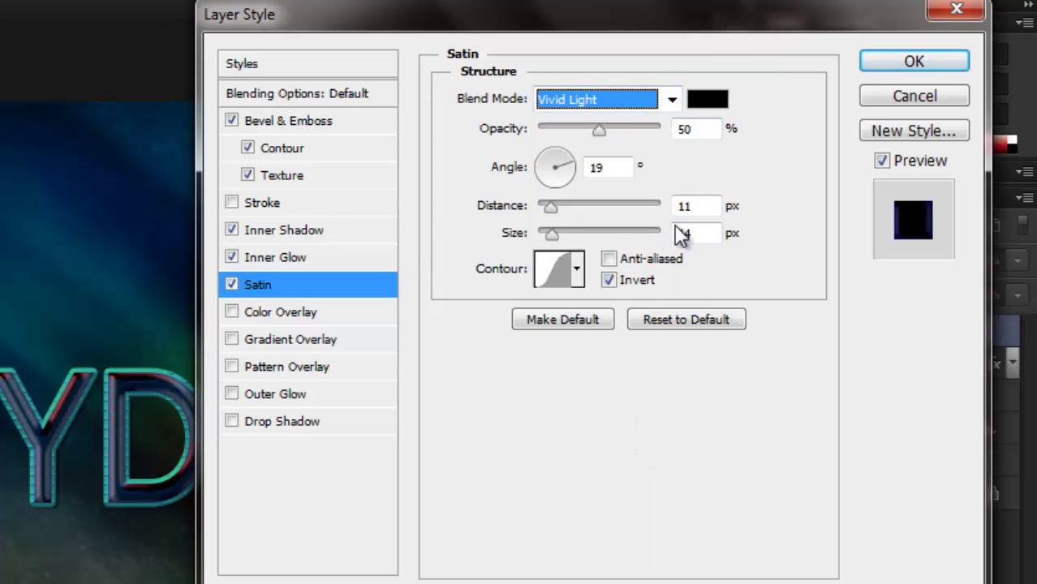
click(703, 100)
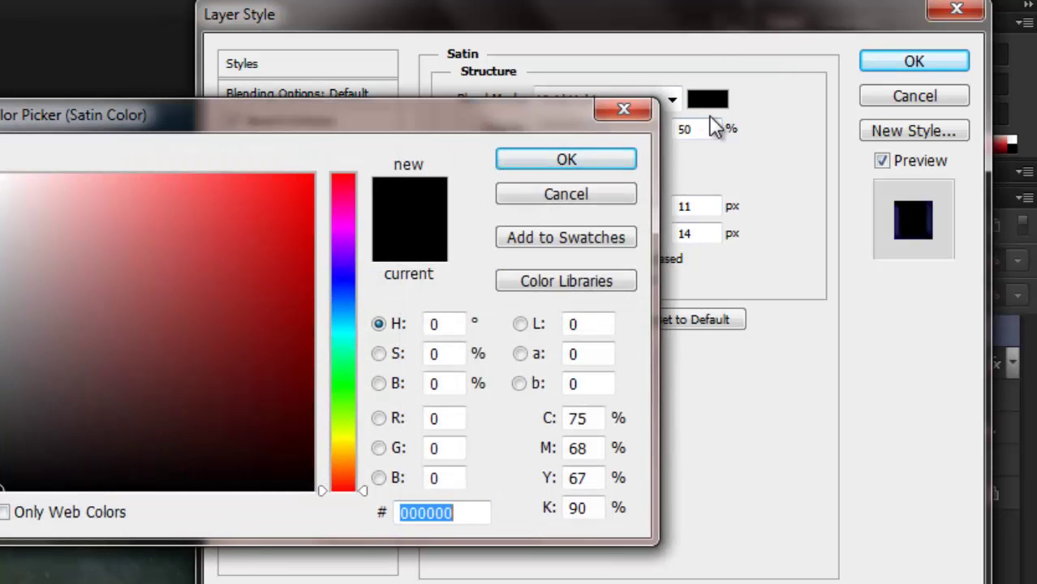
text(a7)
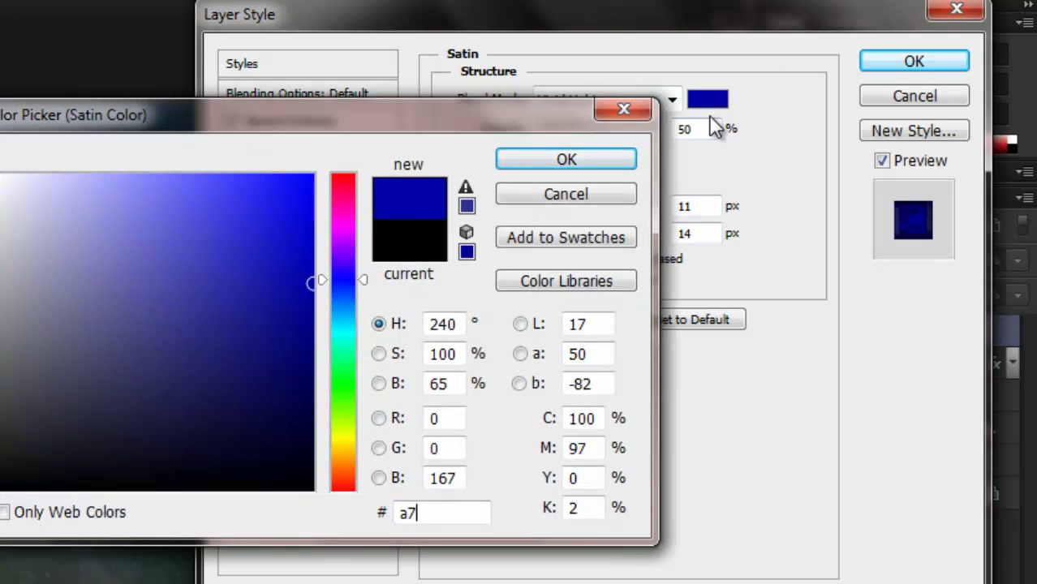
text(f0)
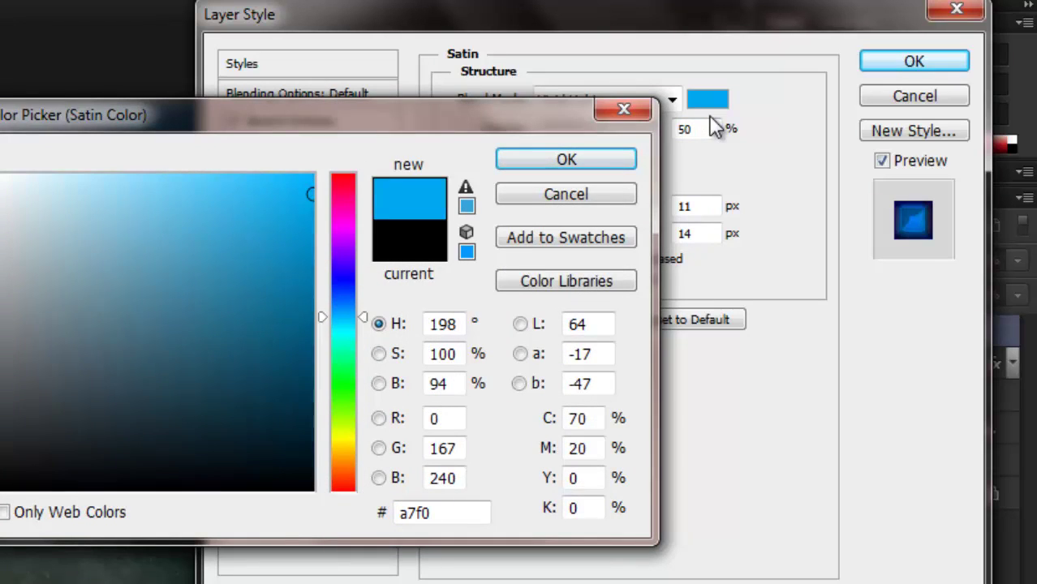
text(93)
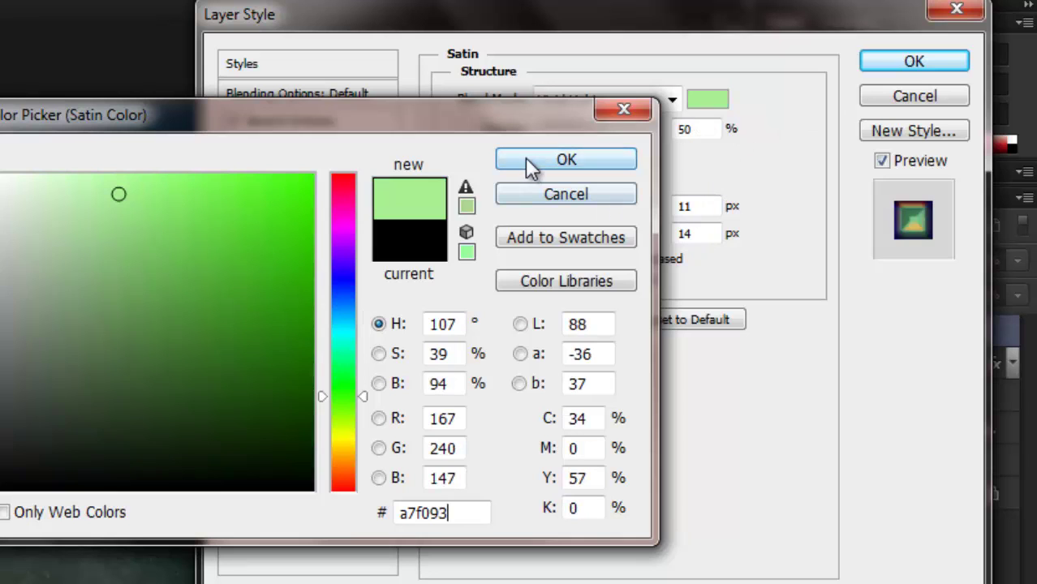
click(532, 161)
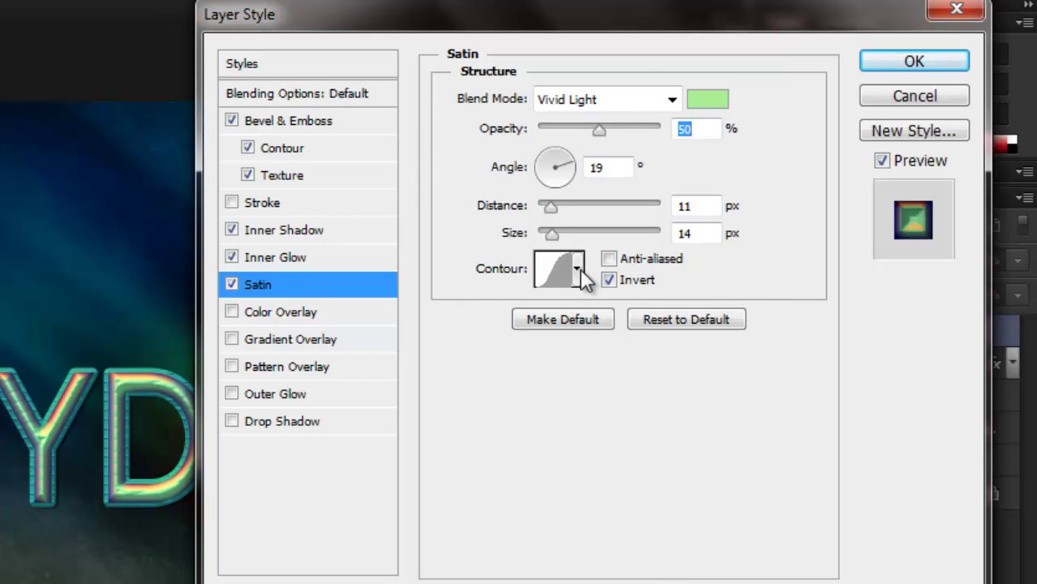
- Change the satin's contour to the preset with a single wide, rounded peak
click(577, 270)
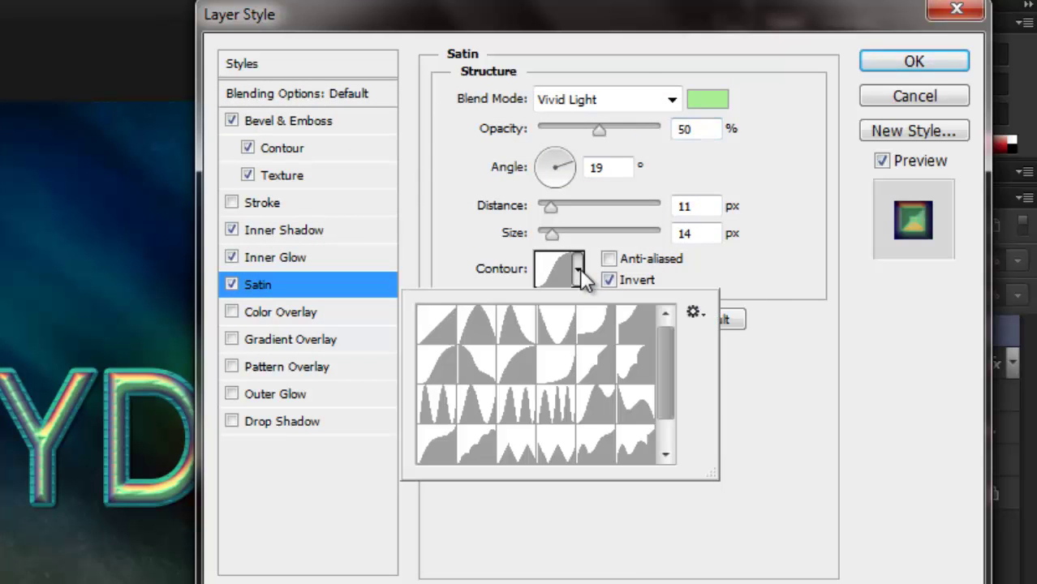
click(483, 330)
click(613, 410)
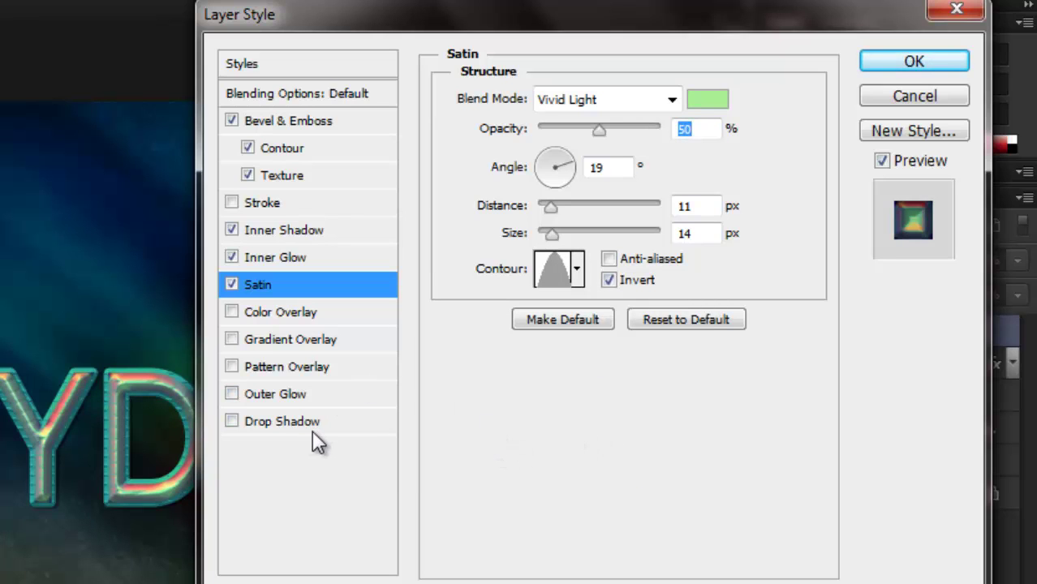
- Add a Drop Shadow with the color #686868
click(335, 420)
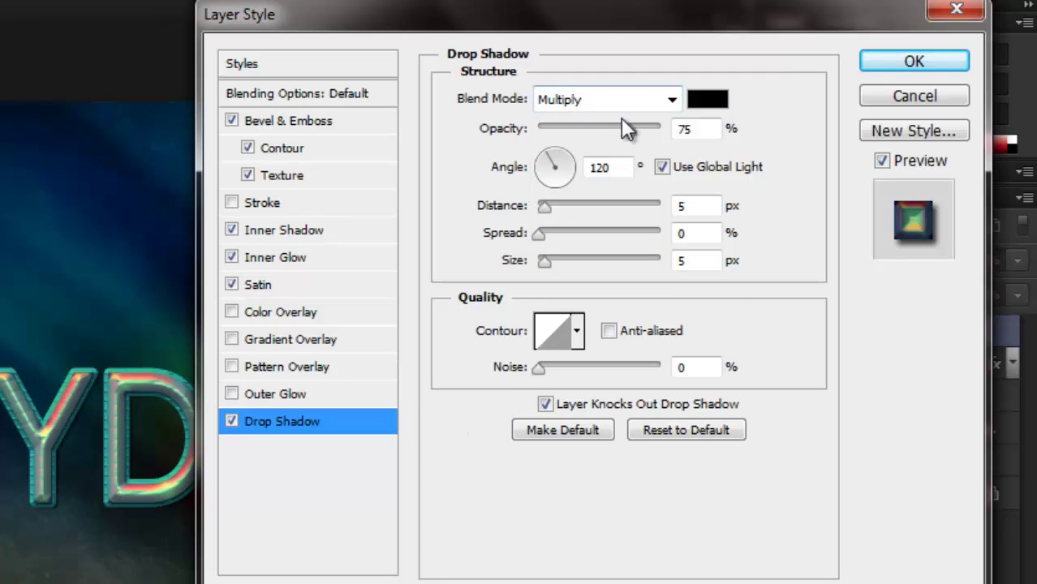
click(703, 108)
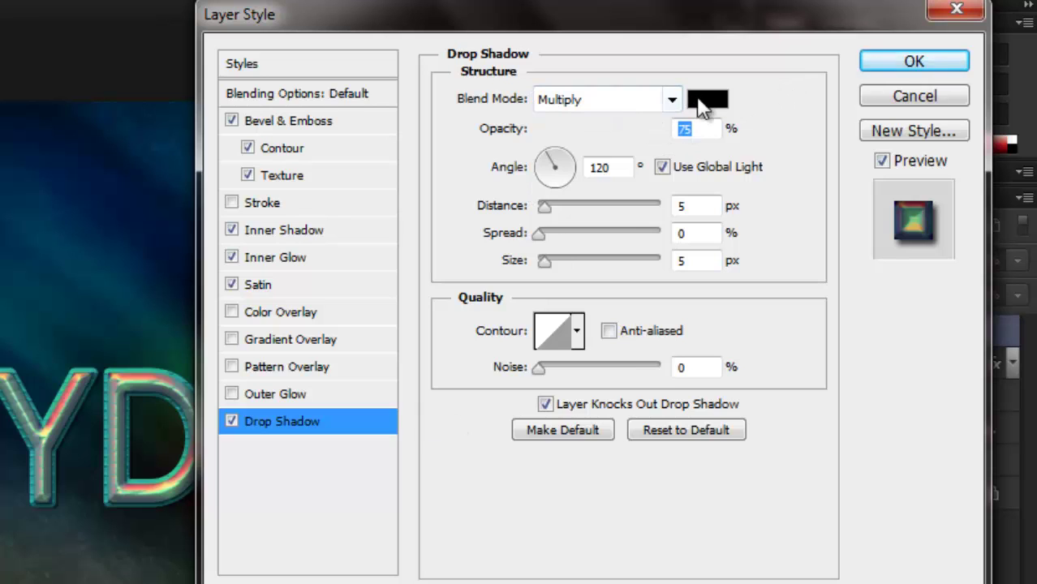
text(686868)
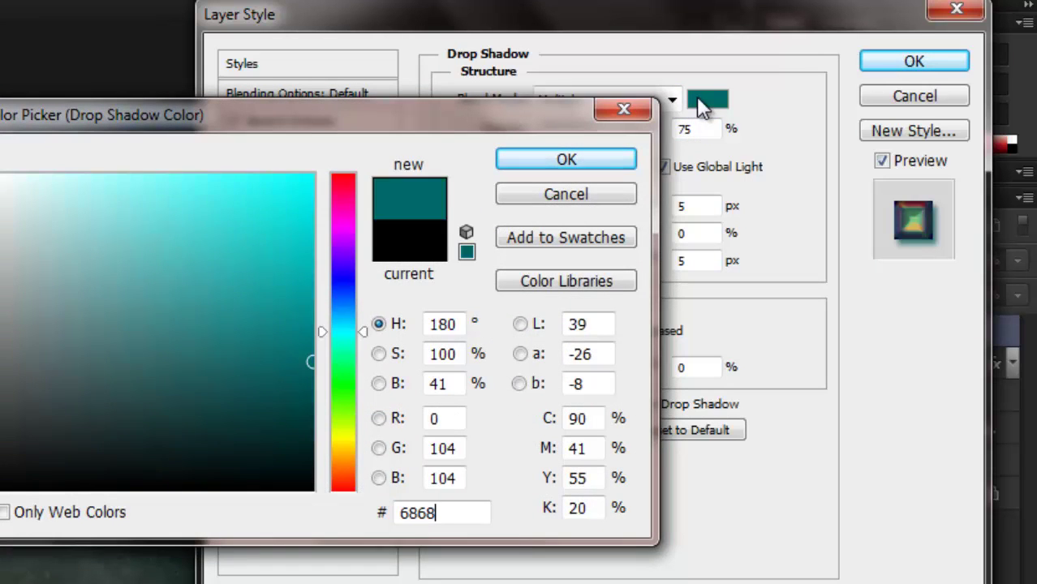
click(570, 161)
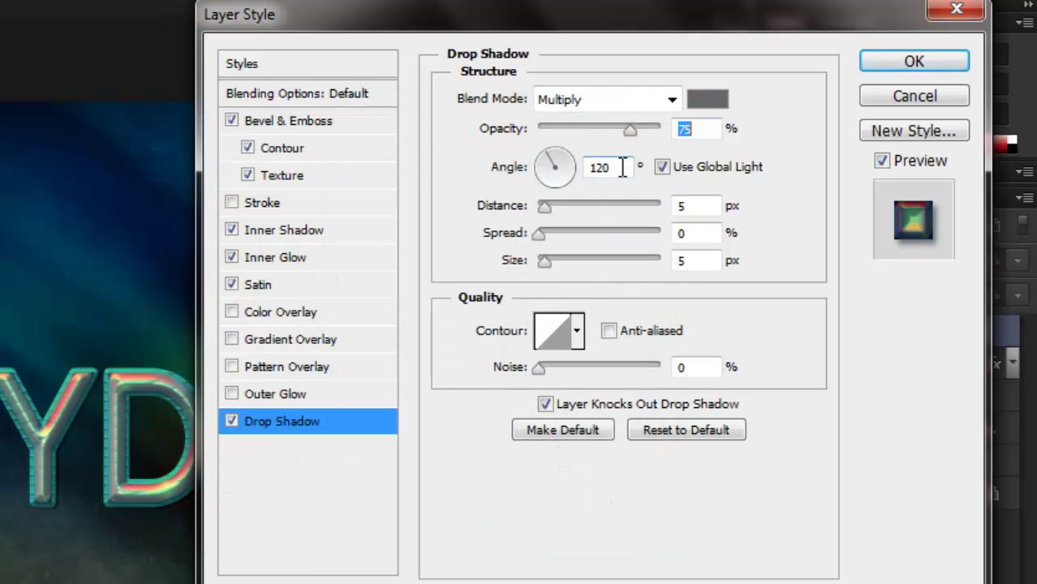
- Turn off global light for the drop shadow and set its angle to 148°
click(664, 168)
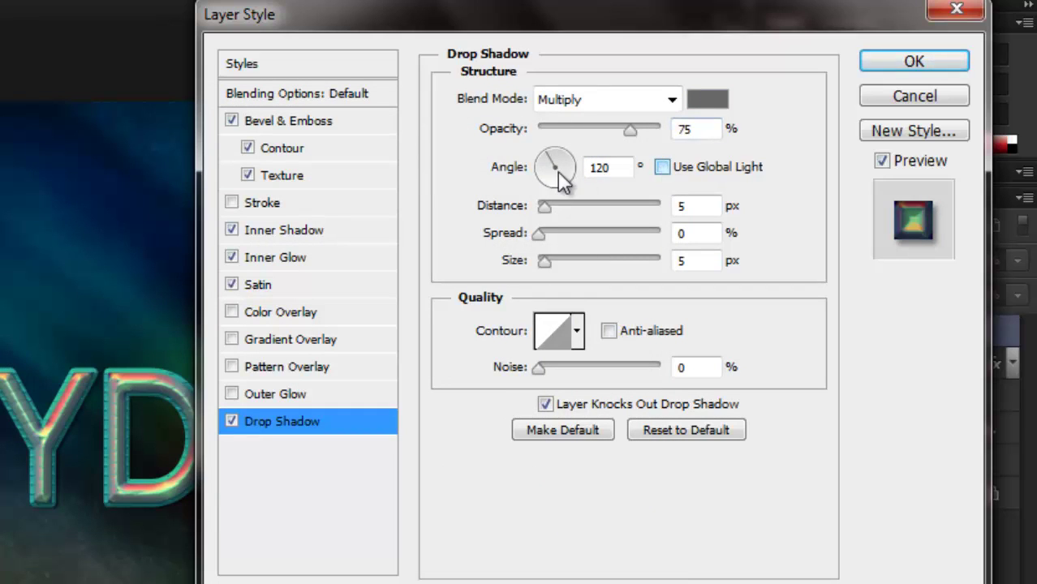
click(616, 167)
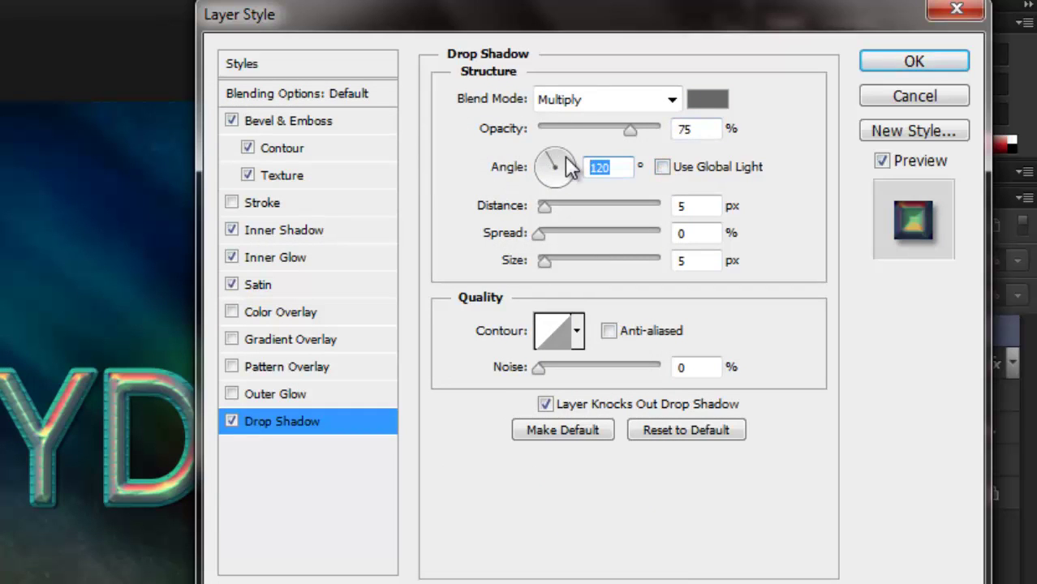
text(148)
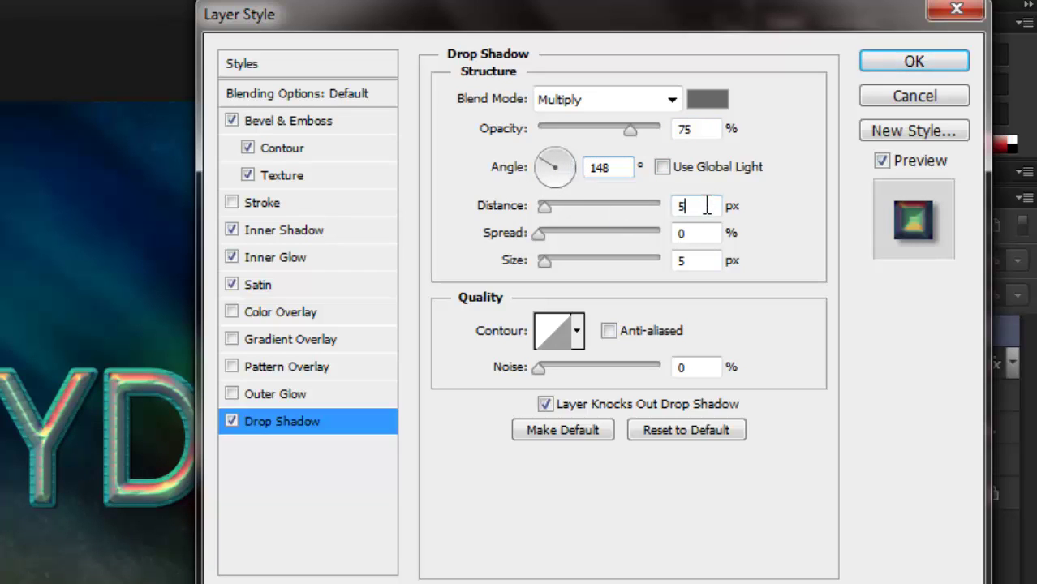
- Set the drop shadow's distance to 8 px, spread to 57% and size to 7 px, and apply the layer style
drag(697, 206, 662, 209)
text(8)
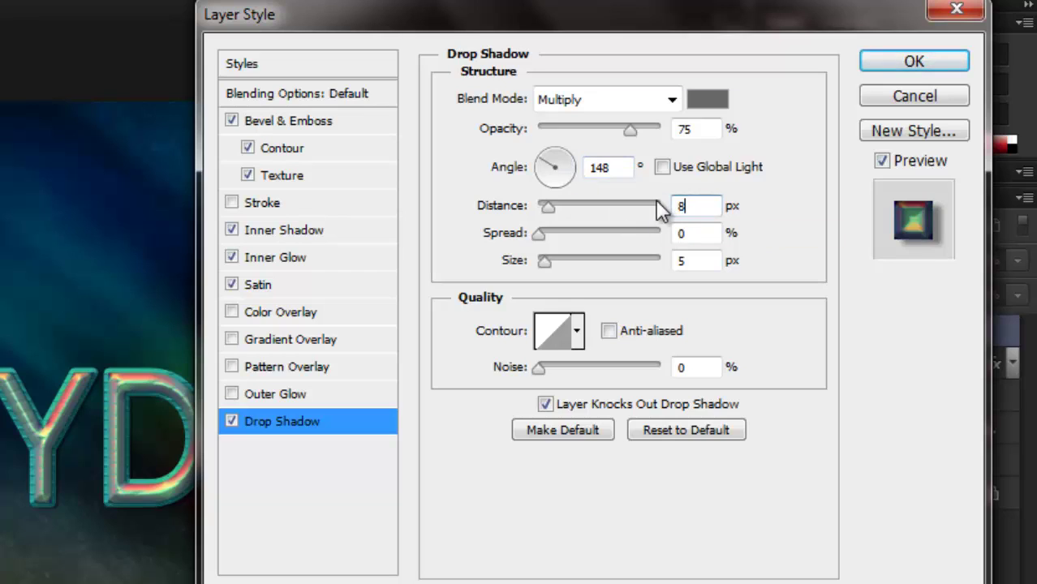
drag(662, 232, 654, 261)
text(57)
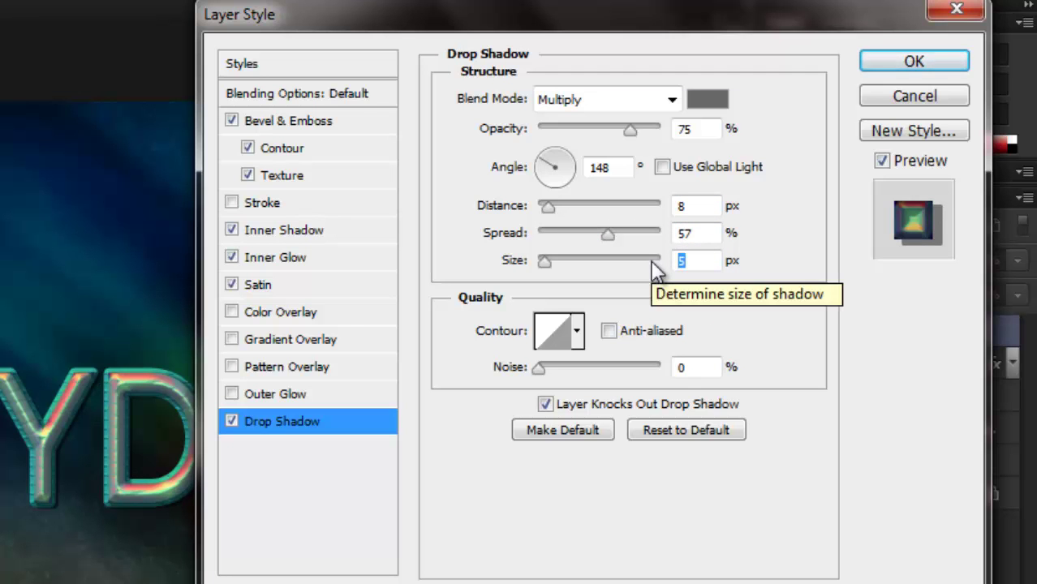
text(7)
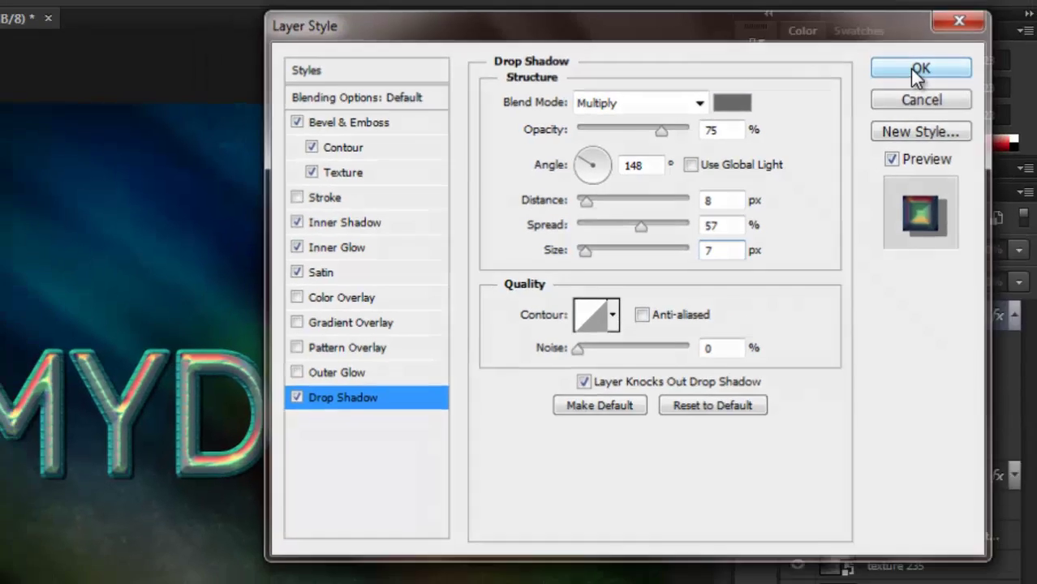
click(905, 67)
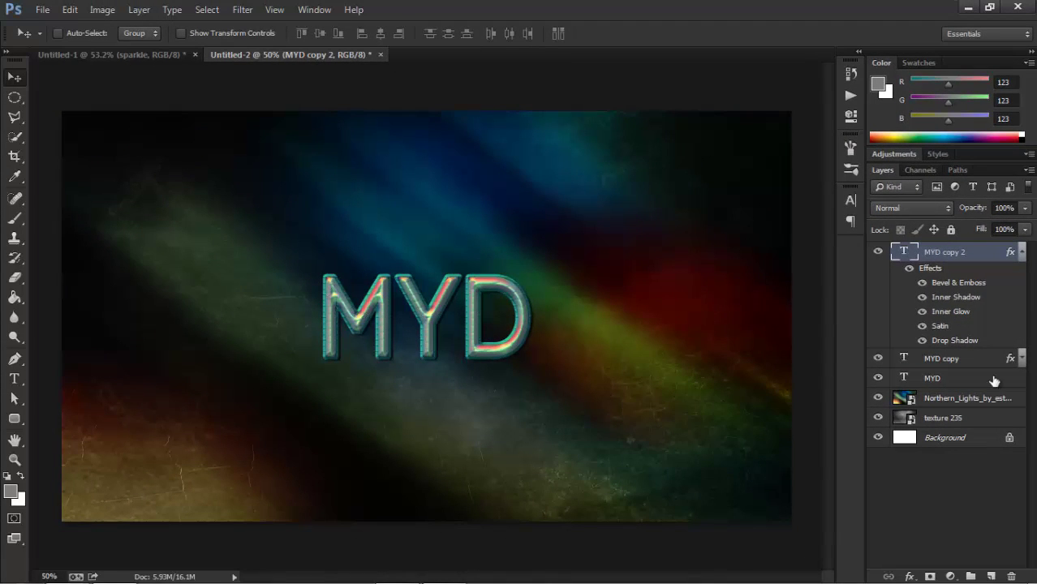
- Collapse the MYD copy 2 layer's effects list and rasterize the original MYD text layer
click(1023, 254)
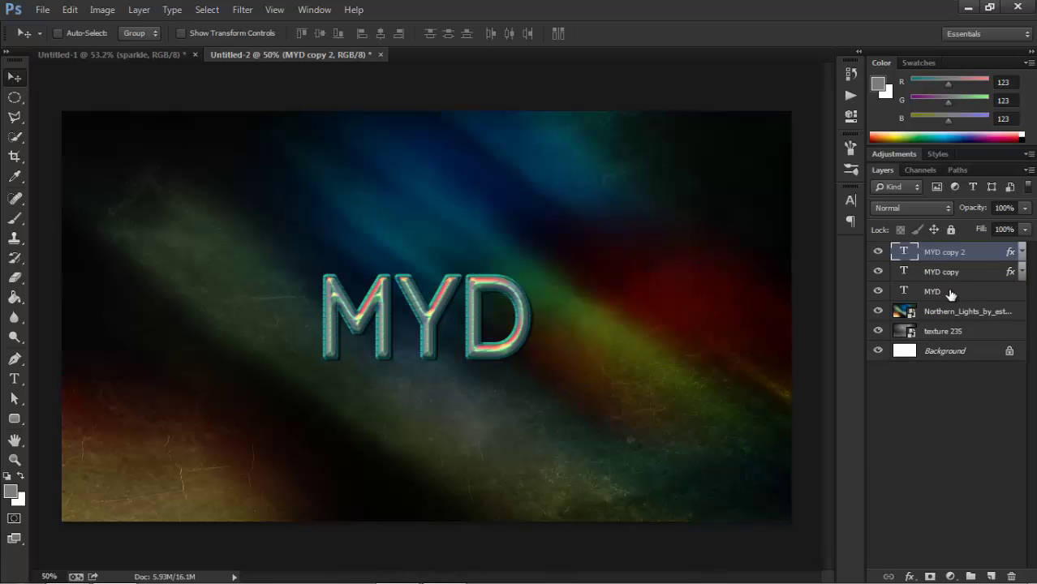
click(933, 296)
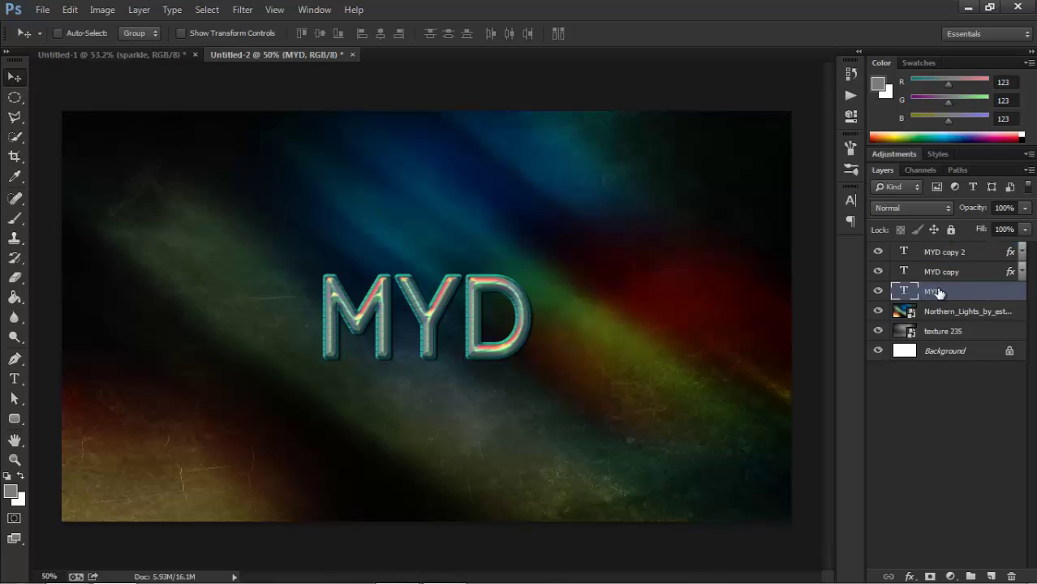
right_click(947, 296)
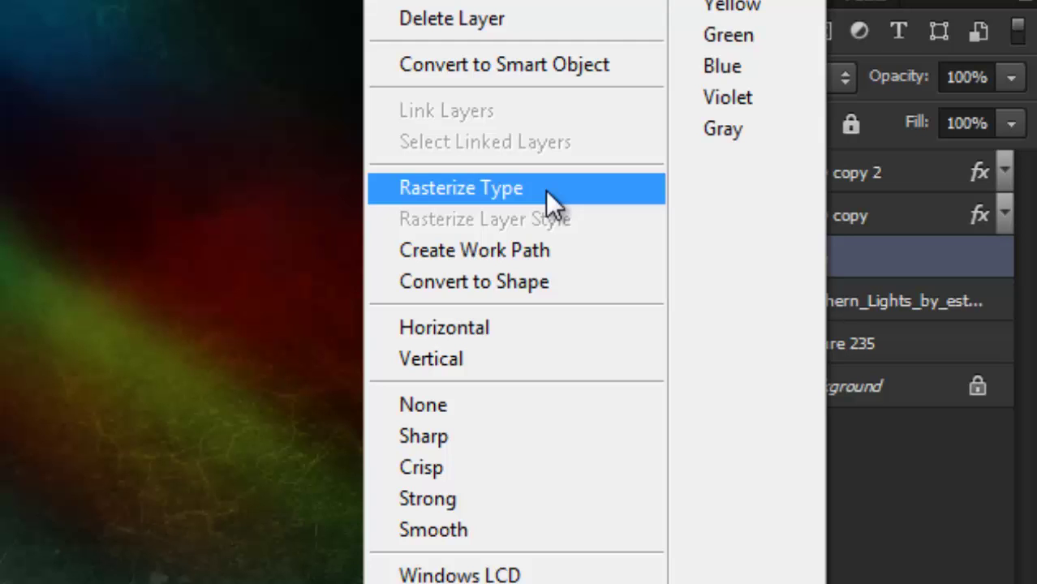
click(545, 190)
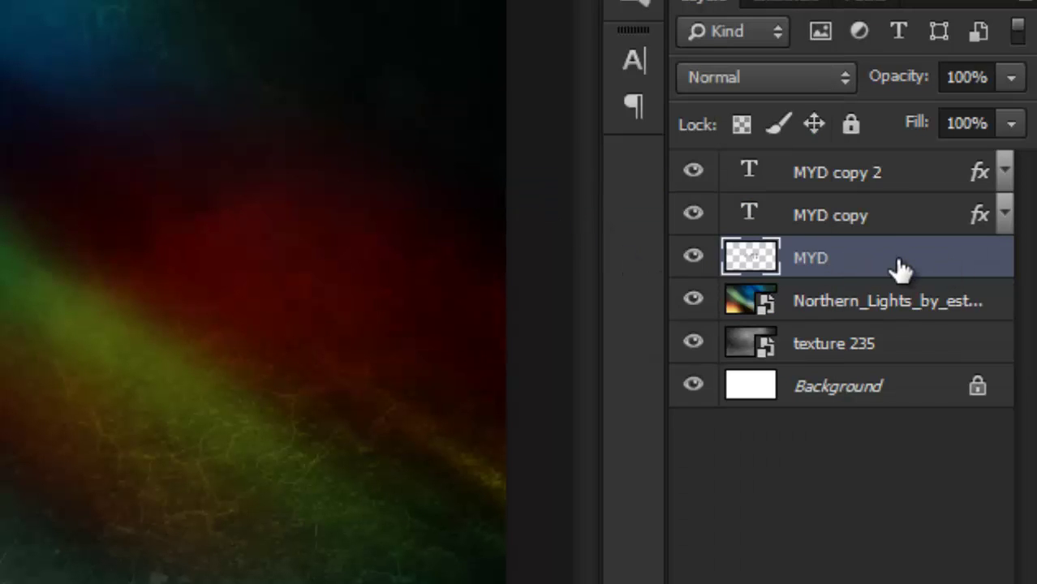
- Add Bevel & Emboss to the rasterized MYD layer with the Stroke Emboss style and the Chisel Hard technique
double_click(924, 267)
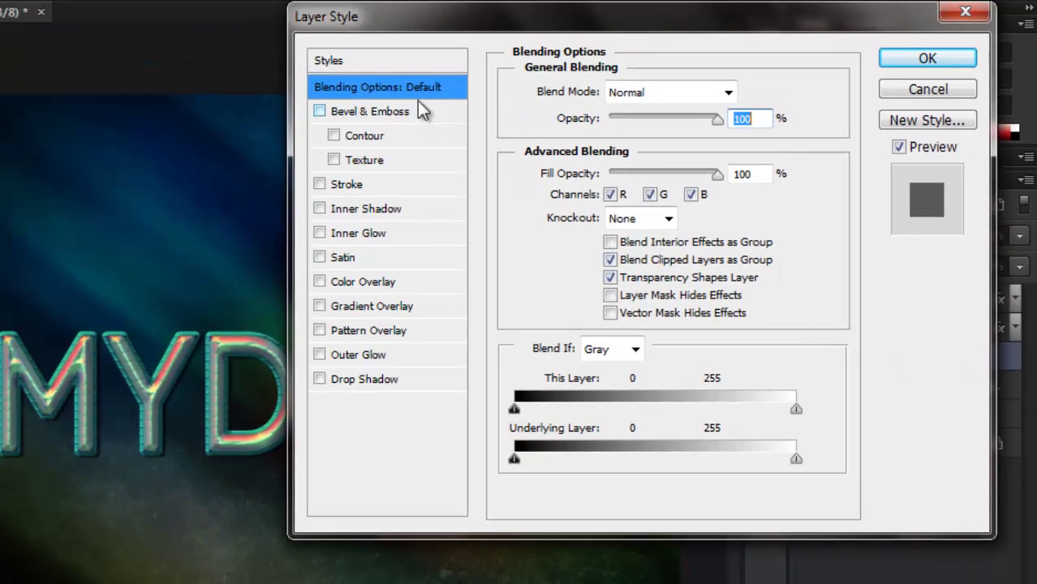
click(423, 108)
click(695, 92)
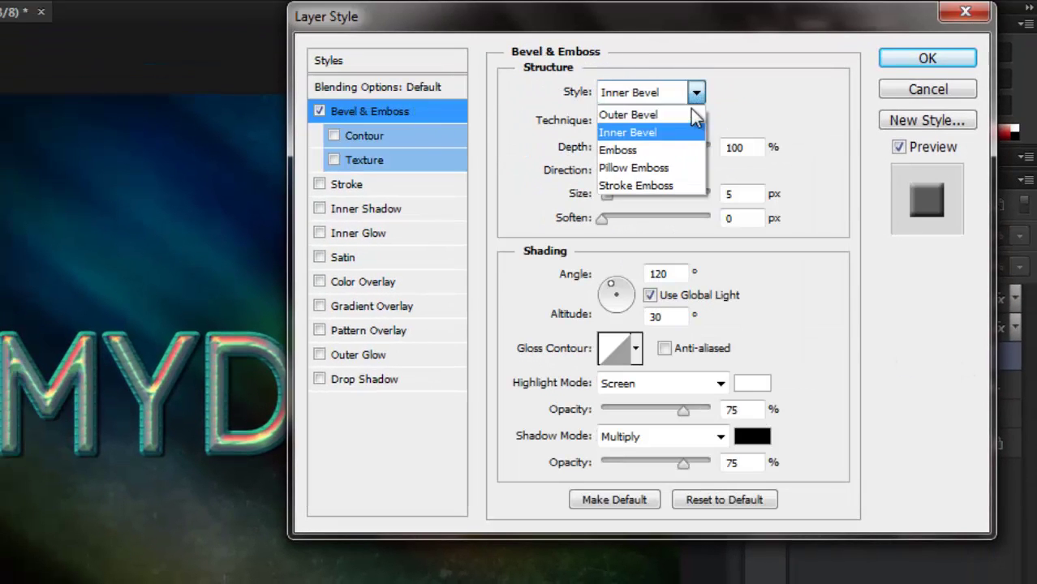
click(641, 185)
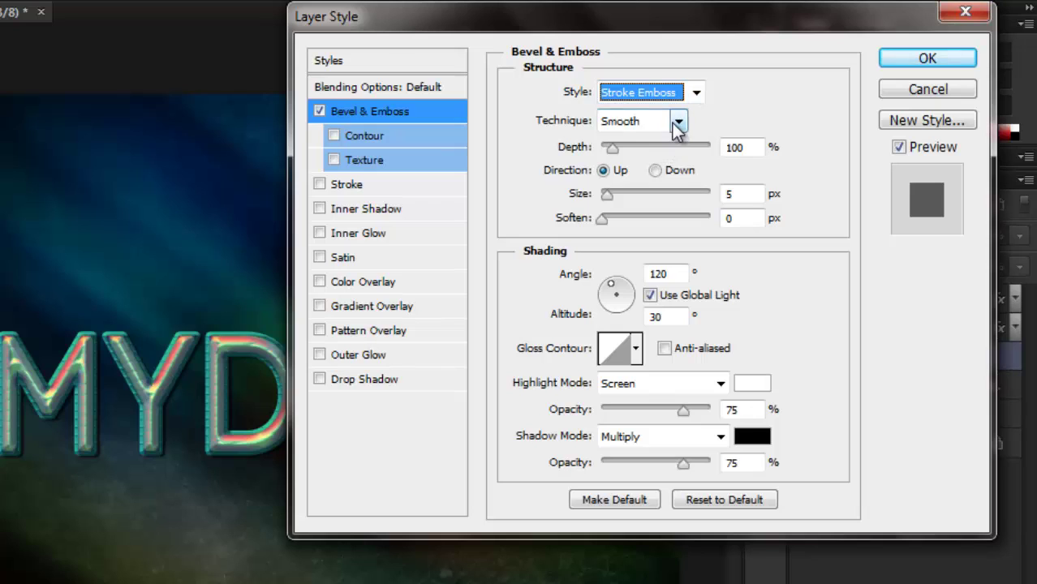
click(677, 122)
click(655, 159)
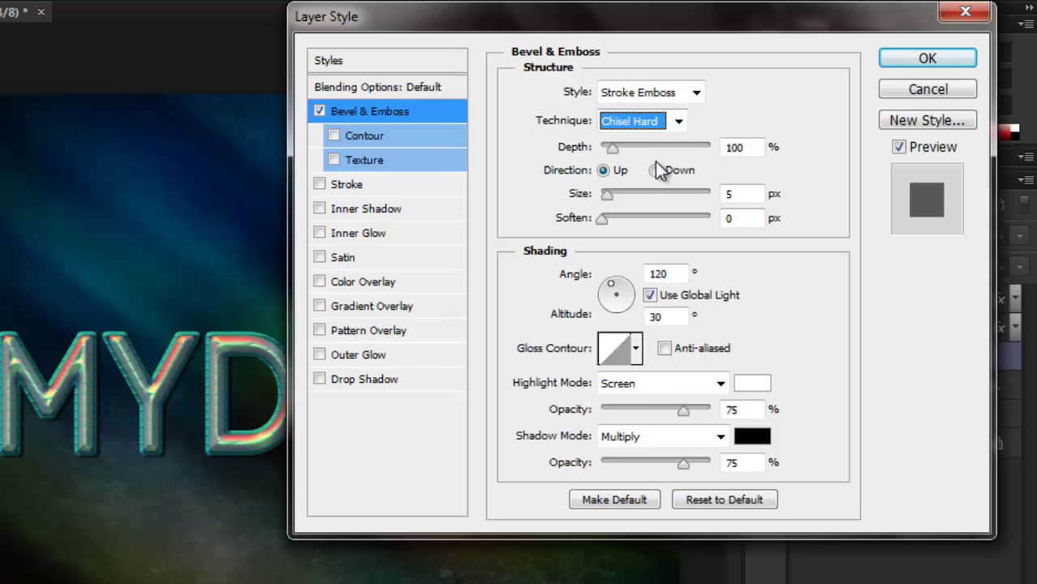
- Set the bevel's depth to 450% and its size to 18 px
double_click(734, 147)
text(45)
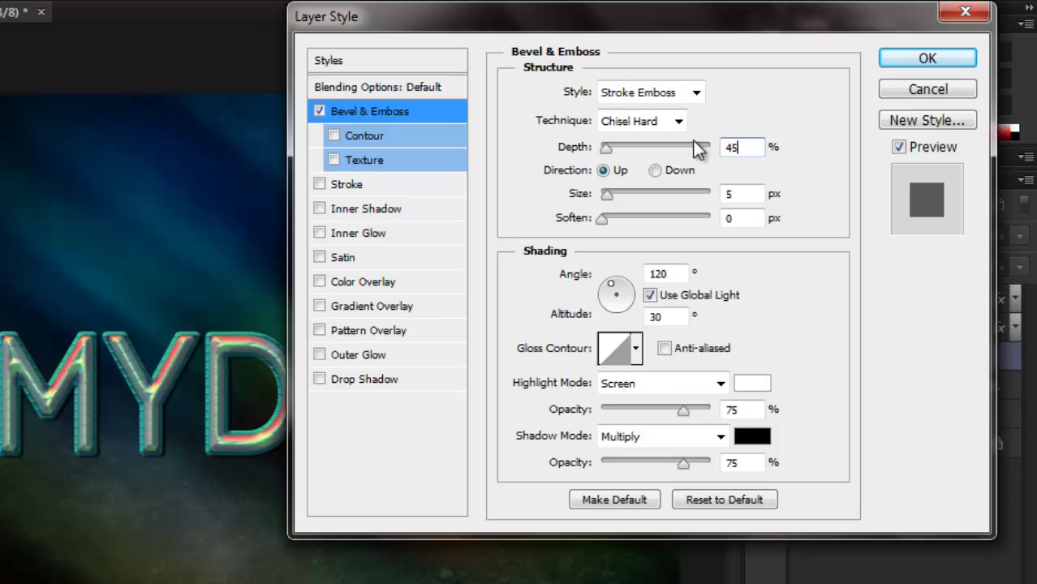
text(0)
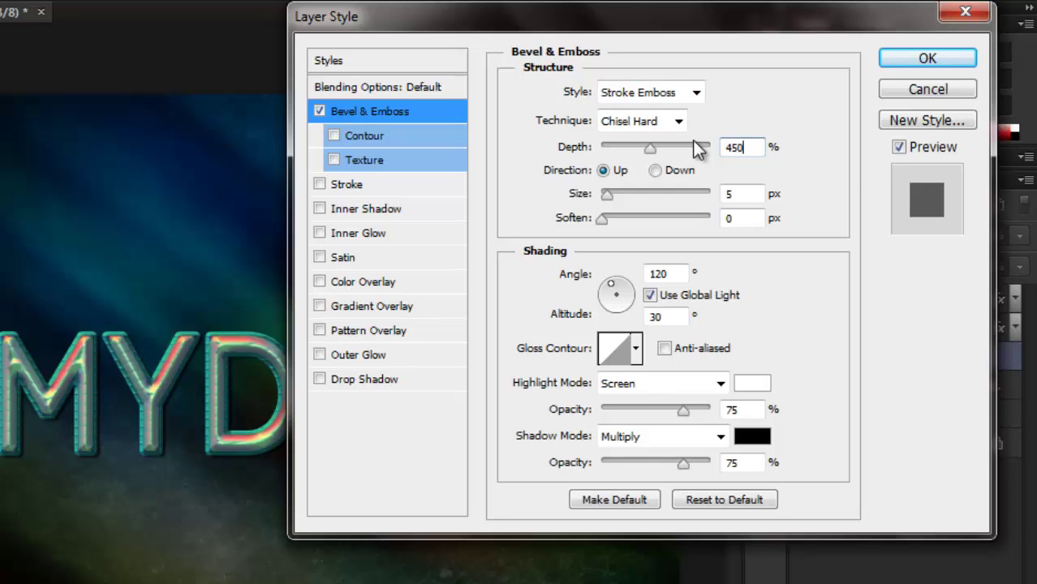
double_click(732, 193)
text(1)
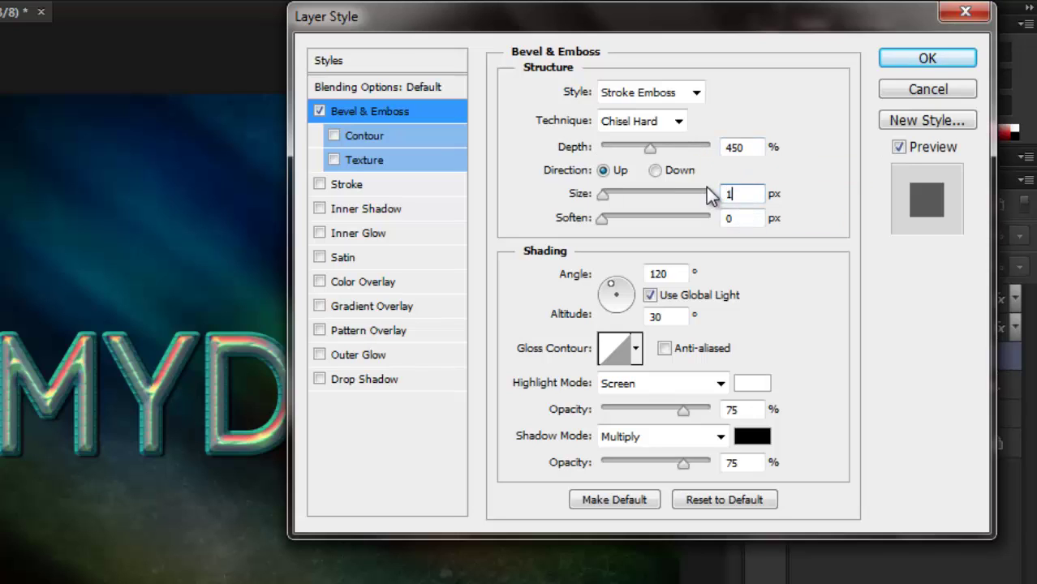
text(8)
- Set the bevel's gloss contour to Valley - Low and turn on anti-aliasing for it
click(638, 348)
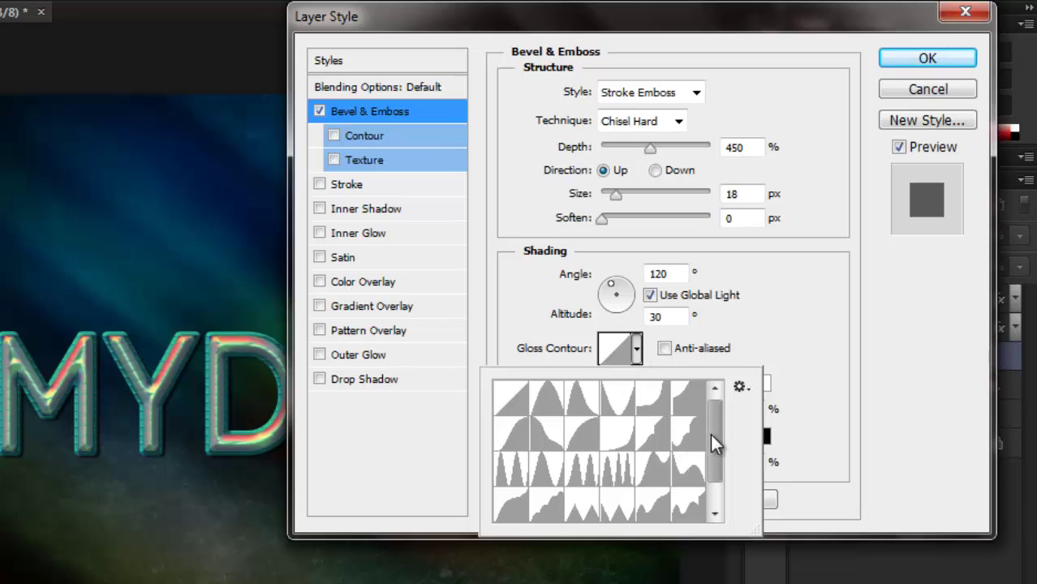
scroll(710, 434, down, 1)
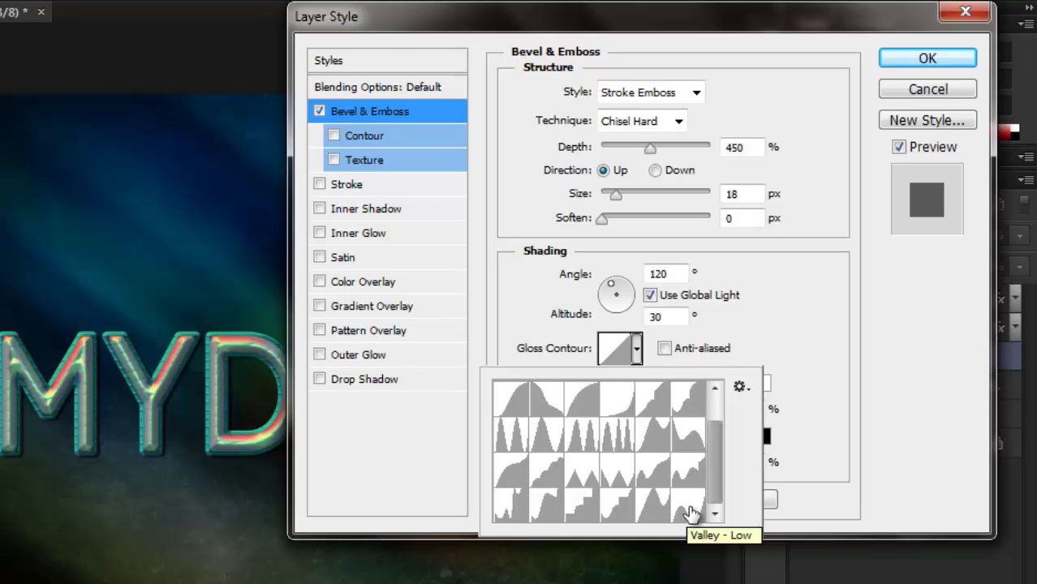
click(690, 512)
click(664, 349)
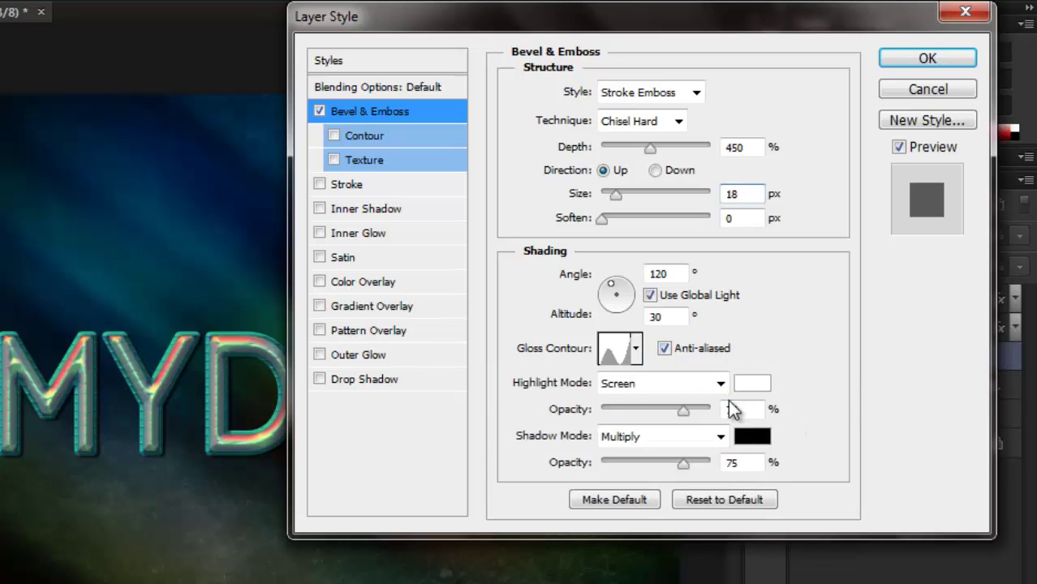
- Set the bevel's highlight mode to Linear Light with the highlight color e9e9da
click(720, 384)
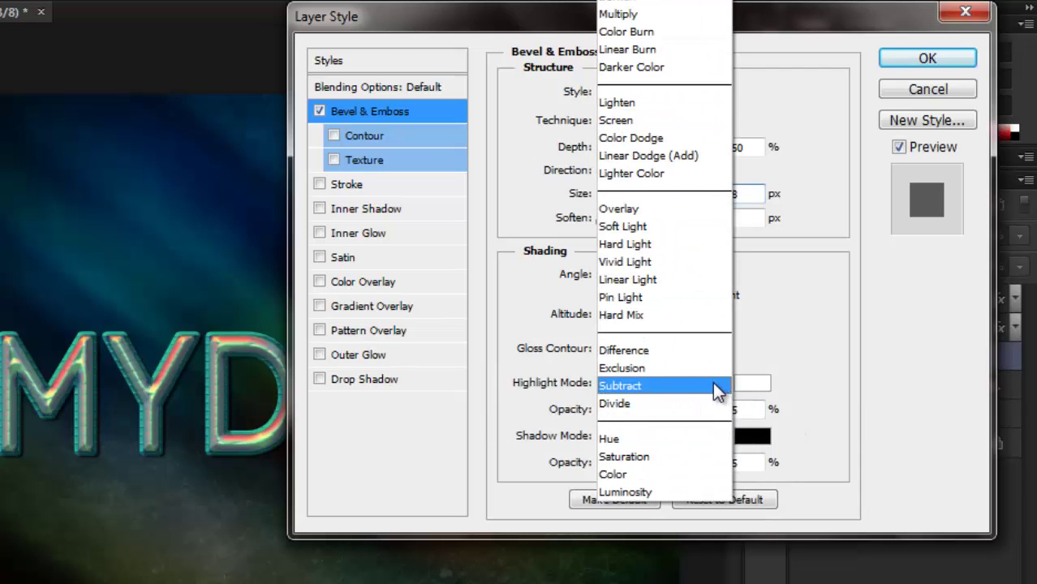
click(659, 283)
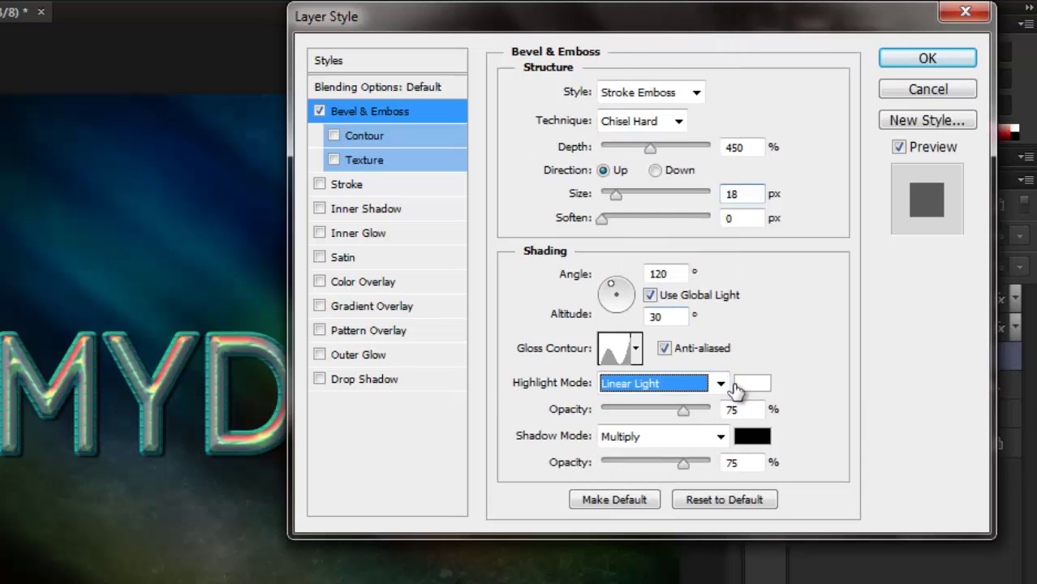
click(748, 386)
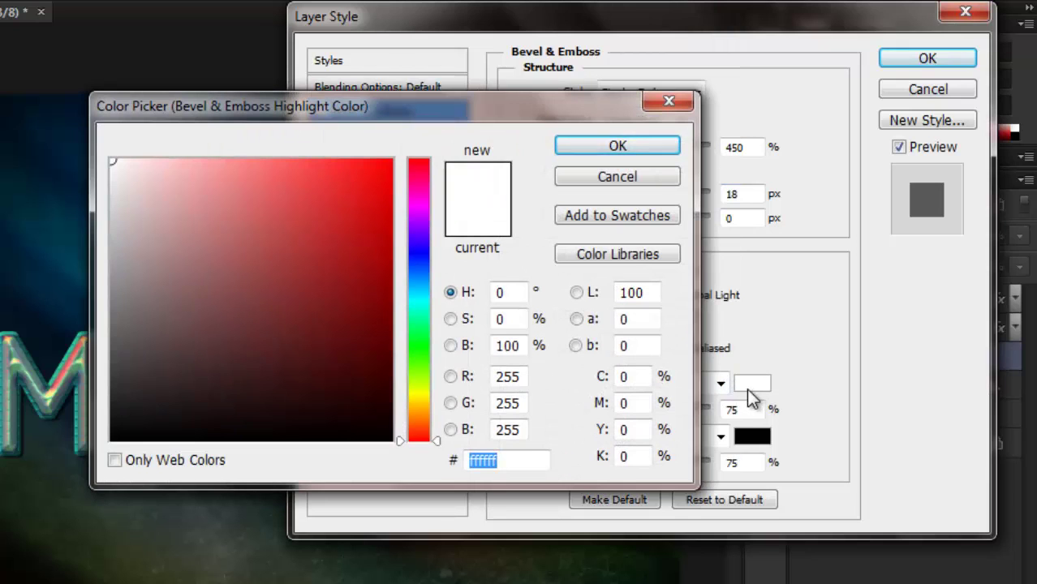
text(e9)
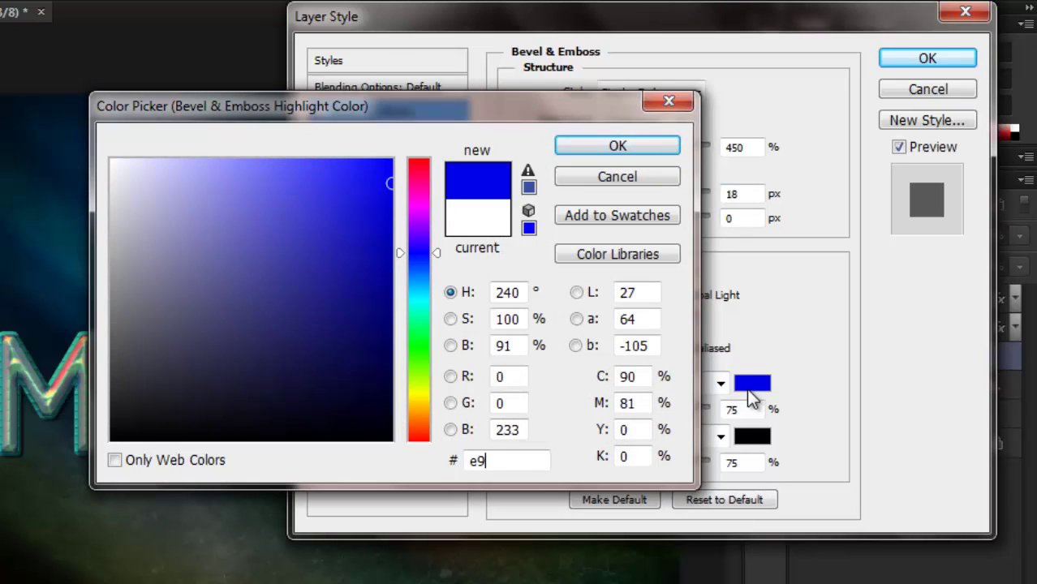
text(e)
text(9da)
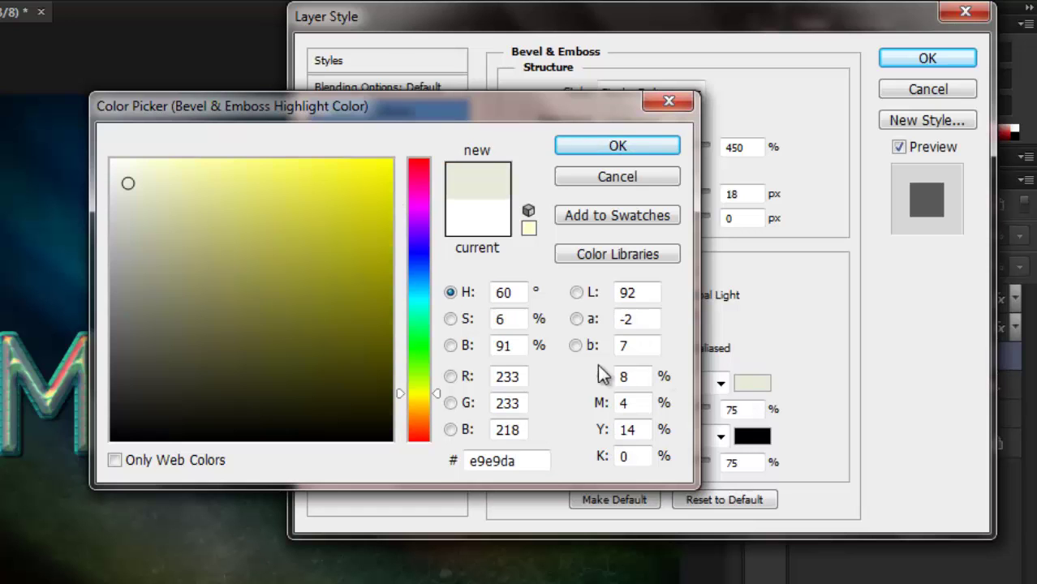
click(640, 154)
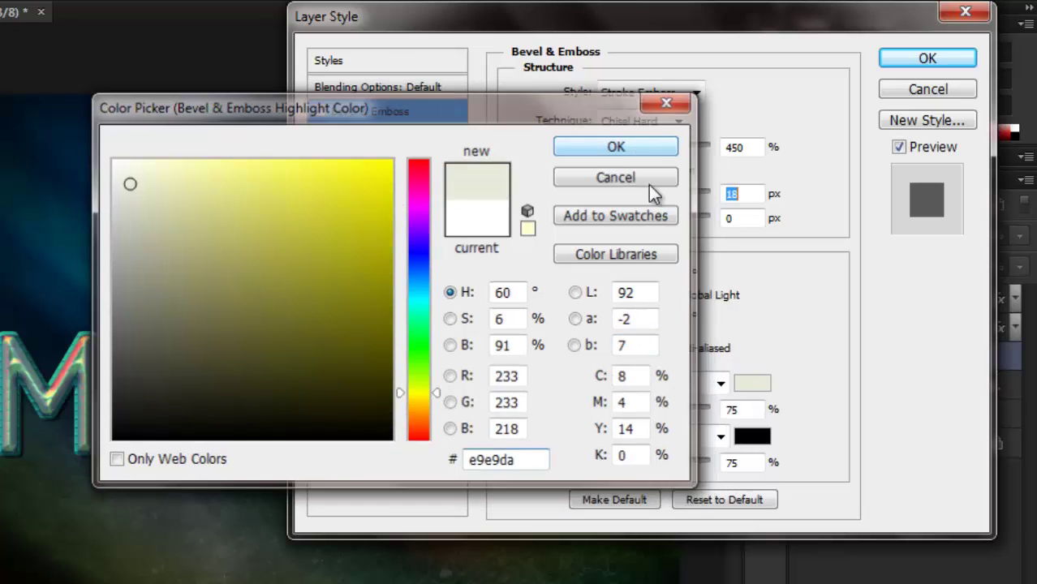
- Set the bevel's shadow color to the mid grey 7b7b7b
click(752, 438)
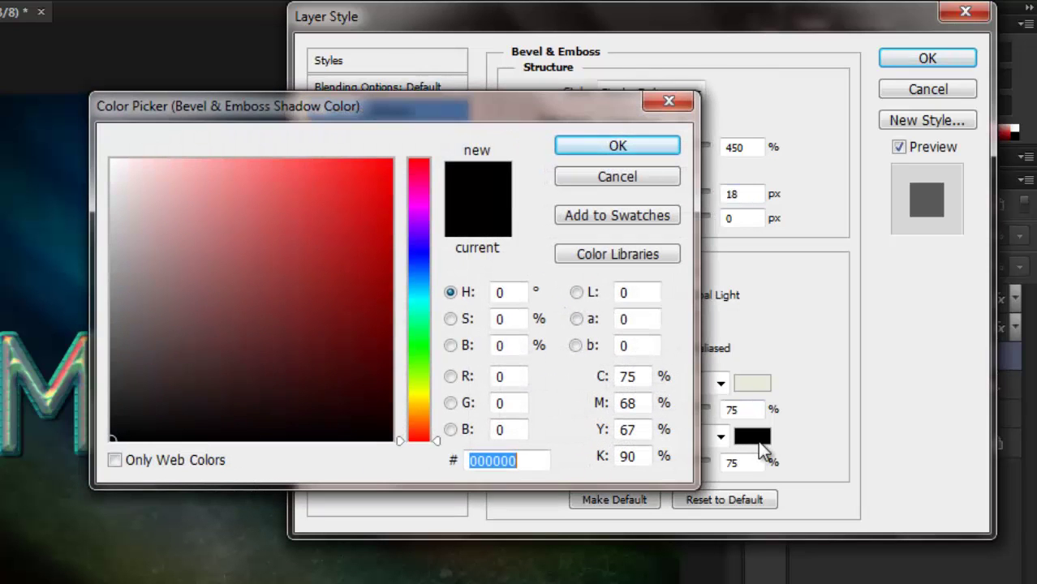
text(7b)
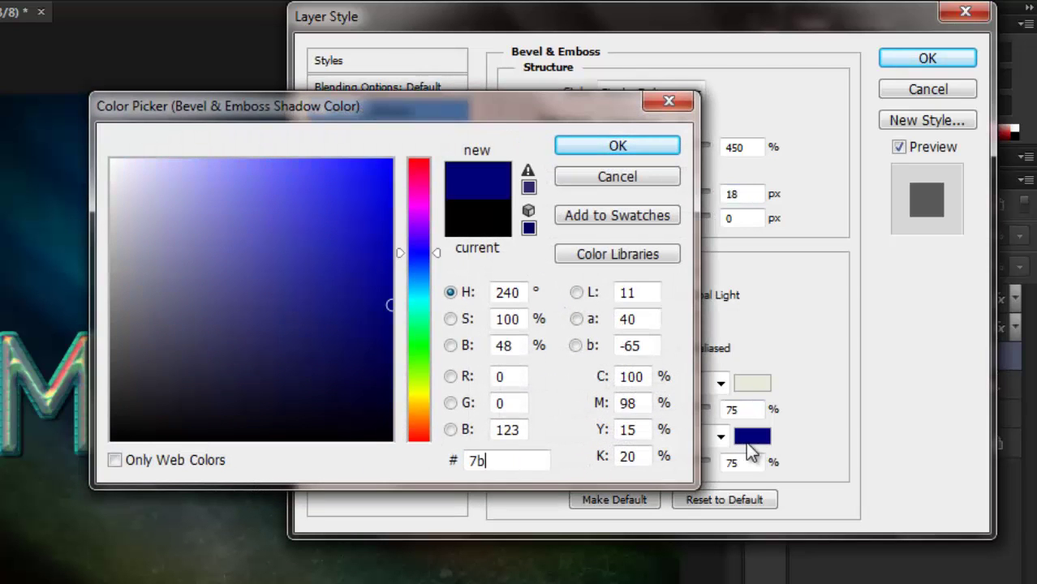
text(7b7b)
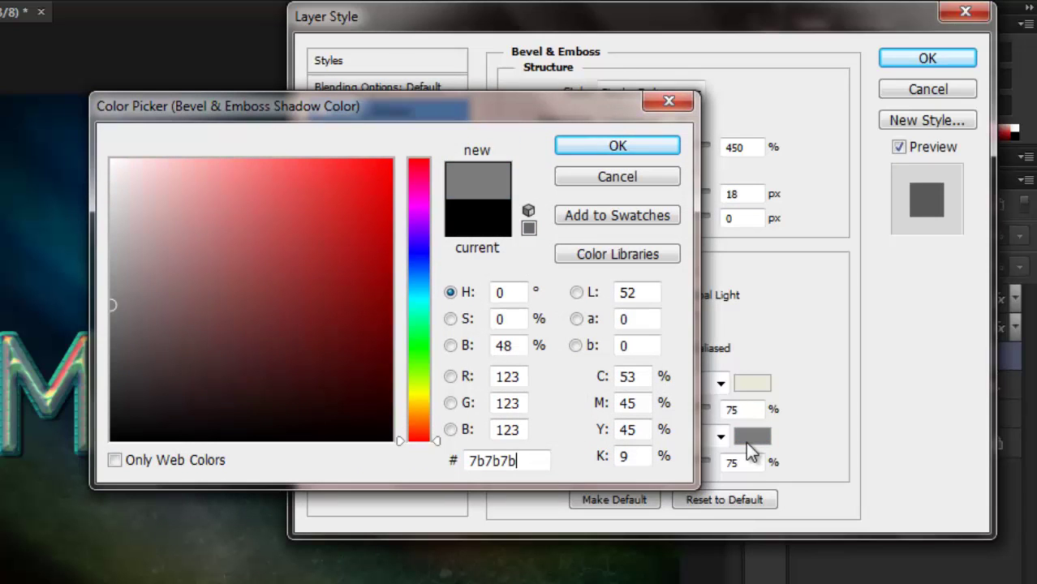
click(615, 146)
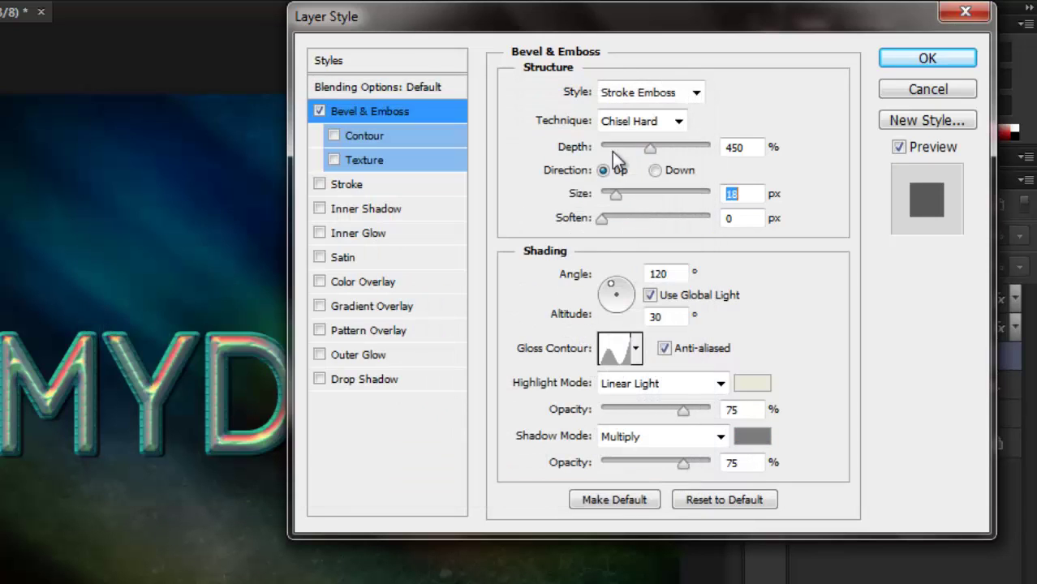
- Add a Stroke effect with a size of 25 px and its position set to Center
click(402, 182)
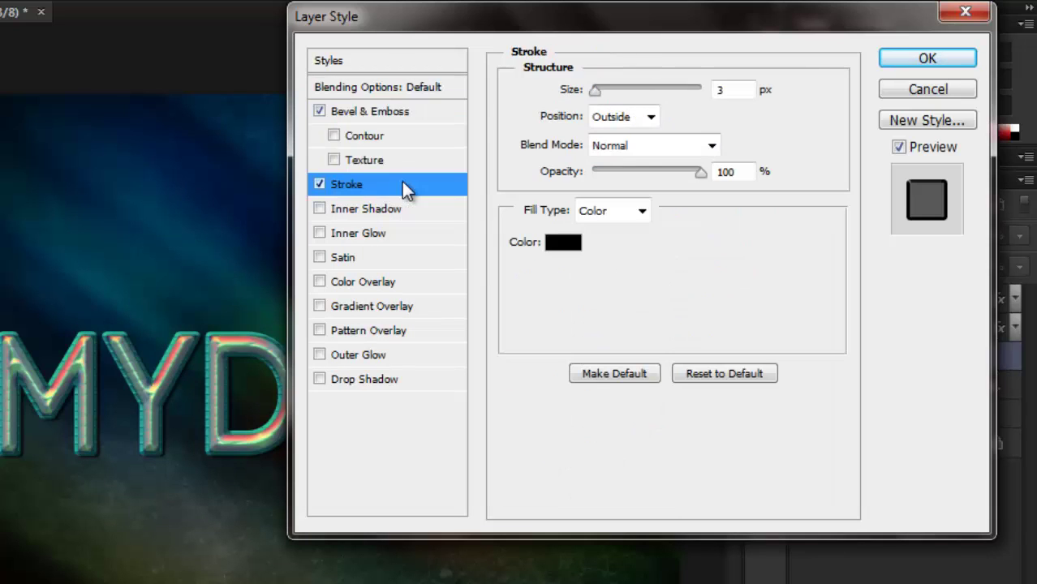
double_click(747, 91)
text(25)
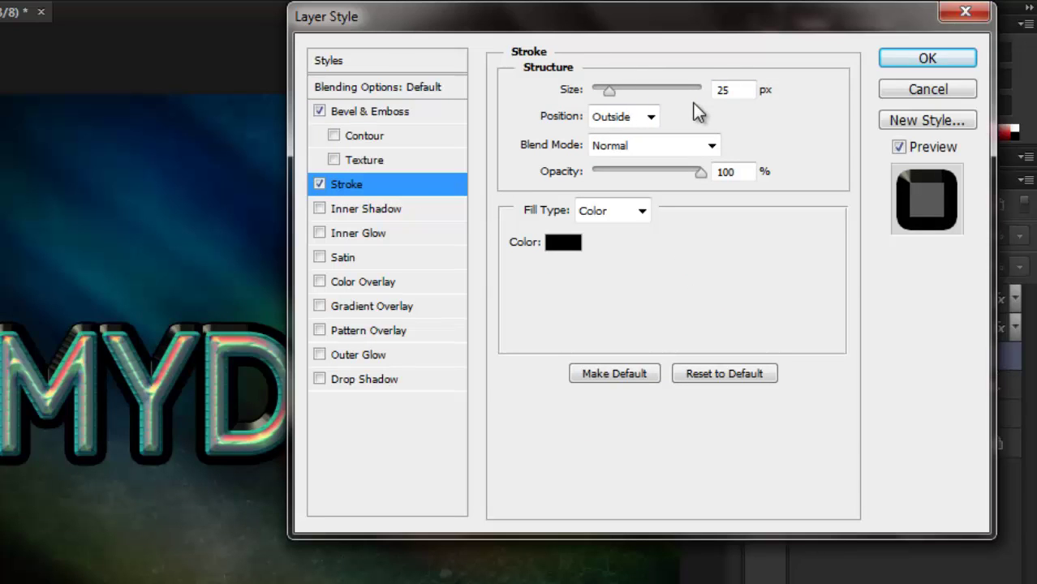
click(652, 117)
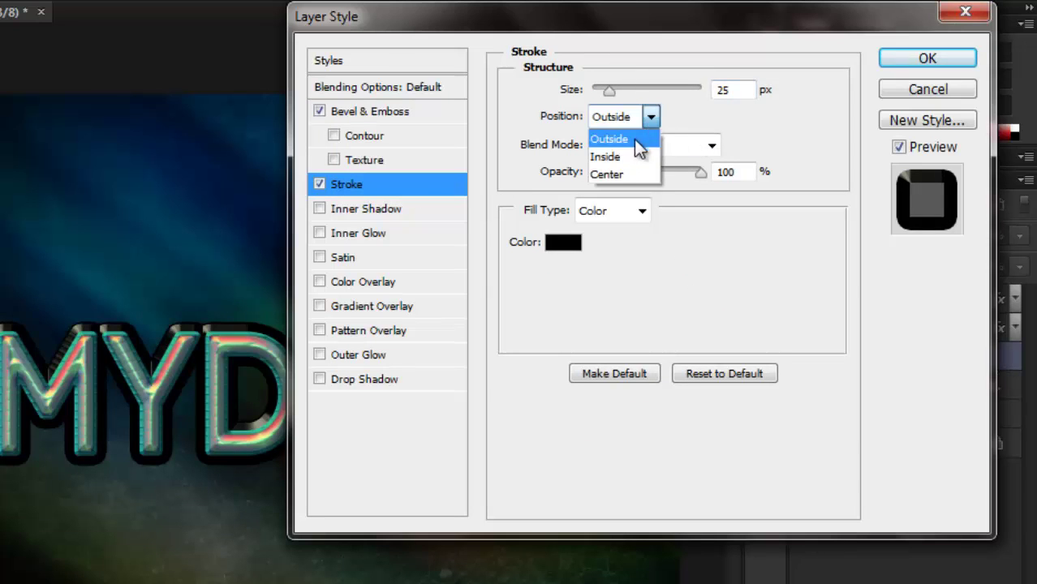
click(607, 175)
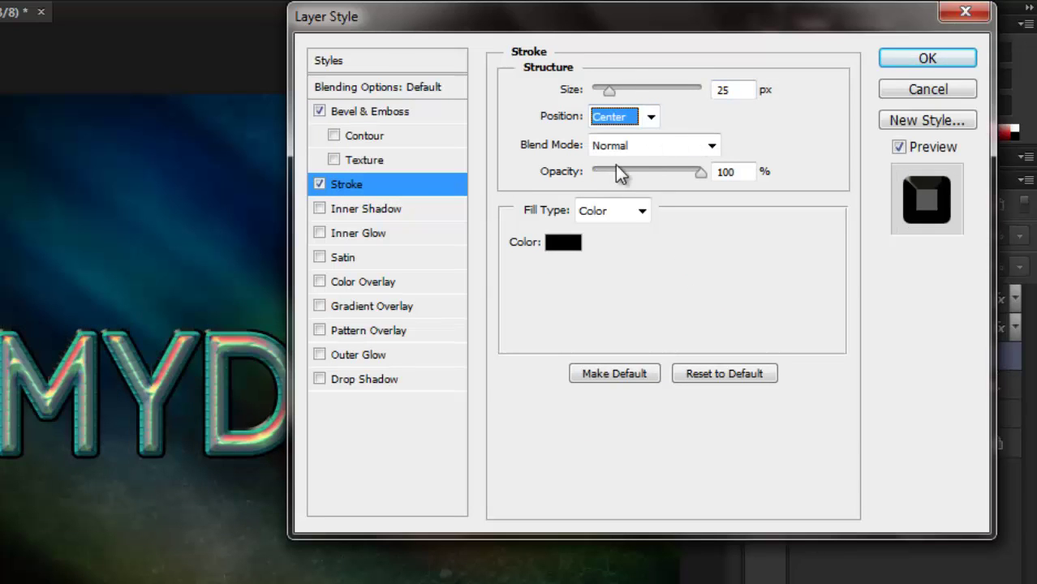
- Set the stroke's fill type to Gradient and open its gradient presets
click(641, 206)
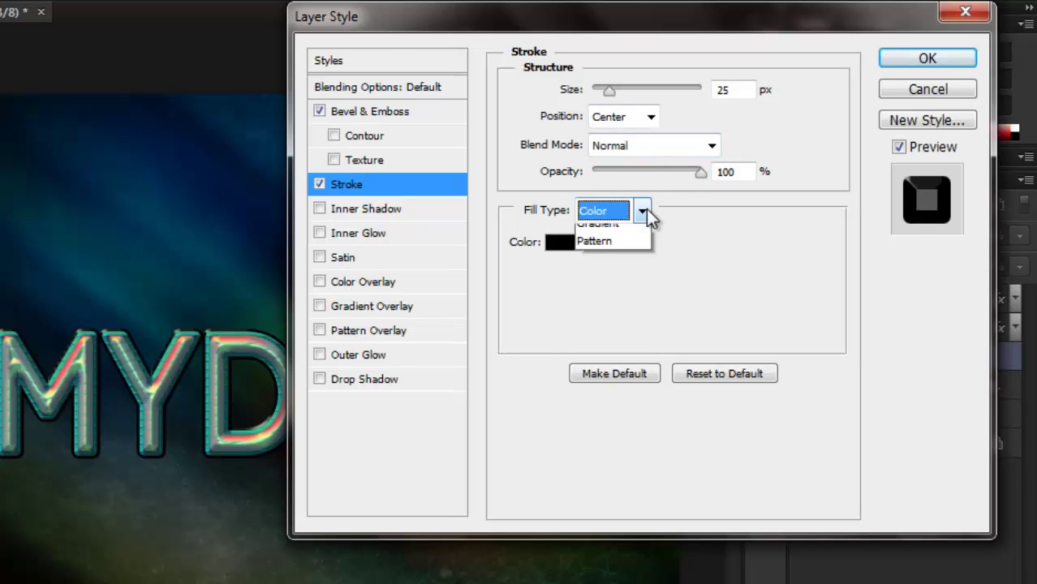
click(621, 256)
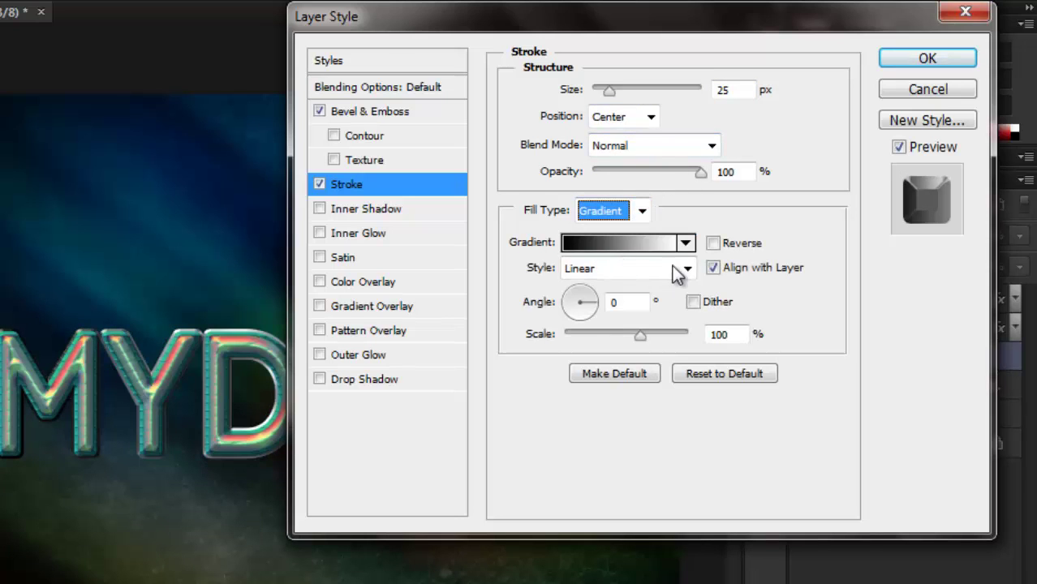
click(688, 244)
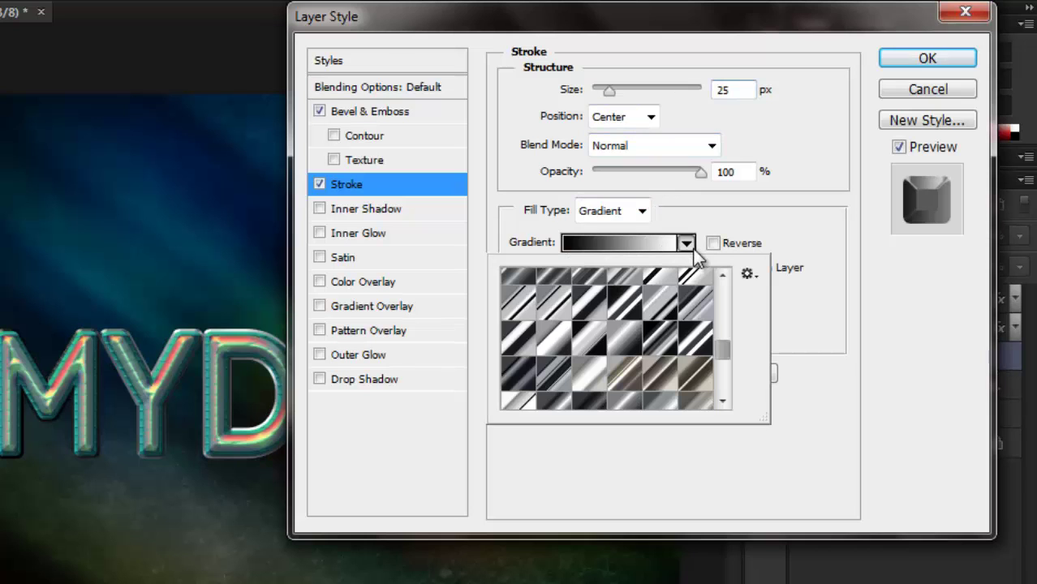
- Try to load the CHROMES gradient file from the desktop into the gradient presets
click(747, 273)
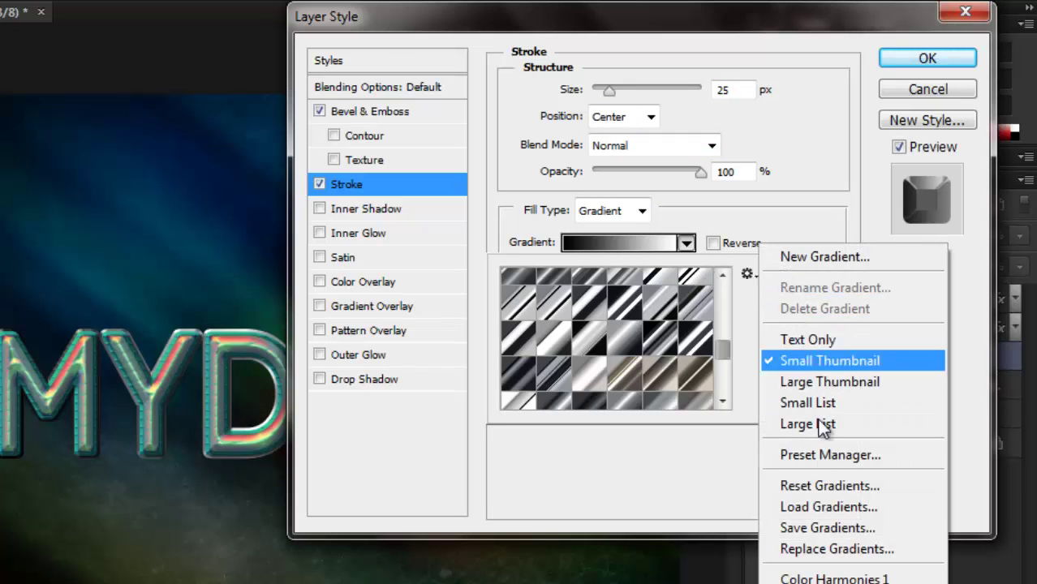
click(810, 506)
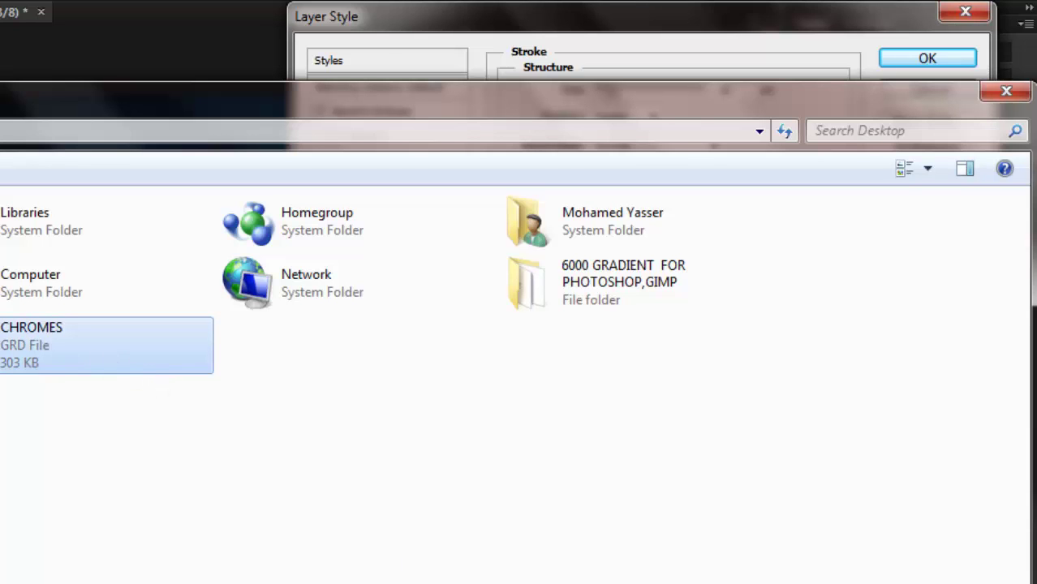
key(Return)
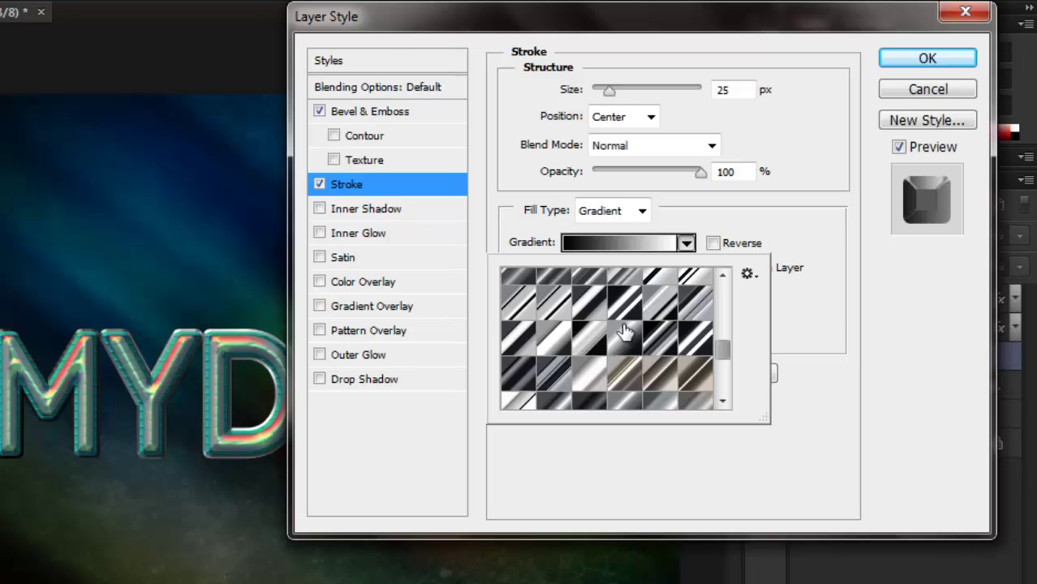
- Choose the dark grey chrome gradient with a bright white band as the stroke's fill
click(555, 402)
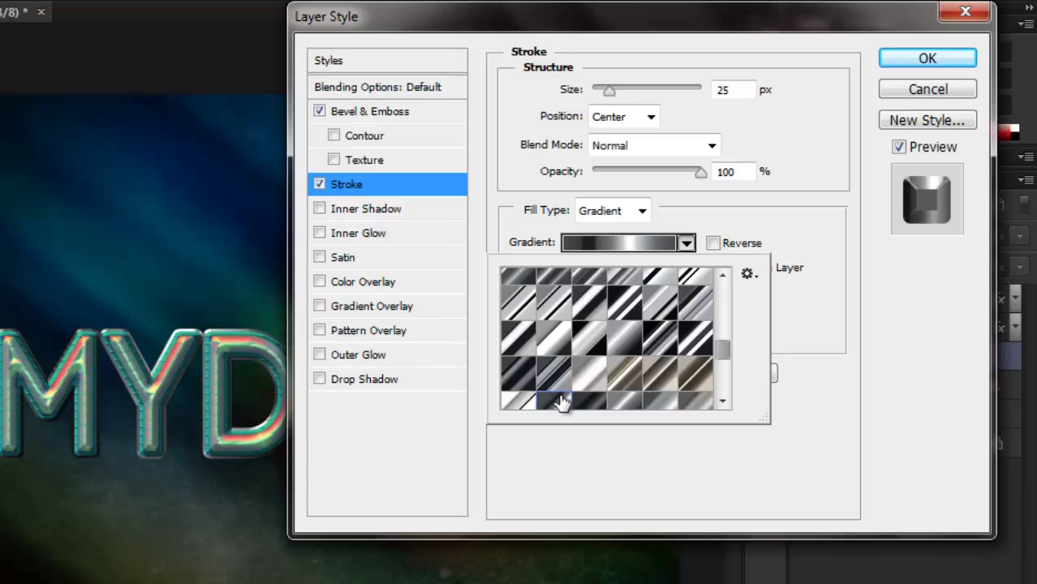
scroll(561, 403, down, 1)
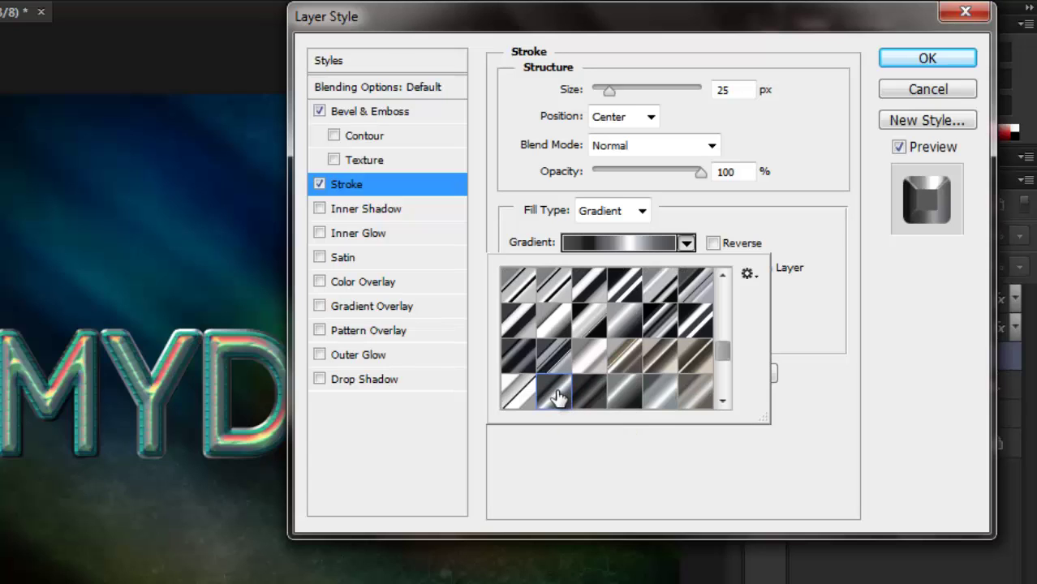
click(687, 243)
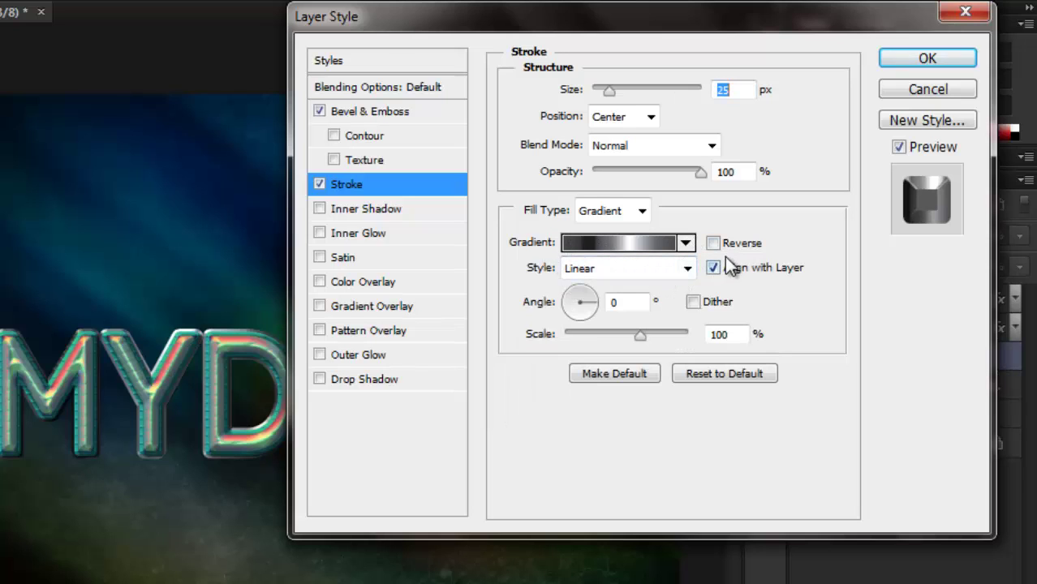
- Set the stroke gradient's style to Reflected and its angle to 90°
click(687, 269)
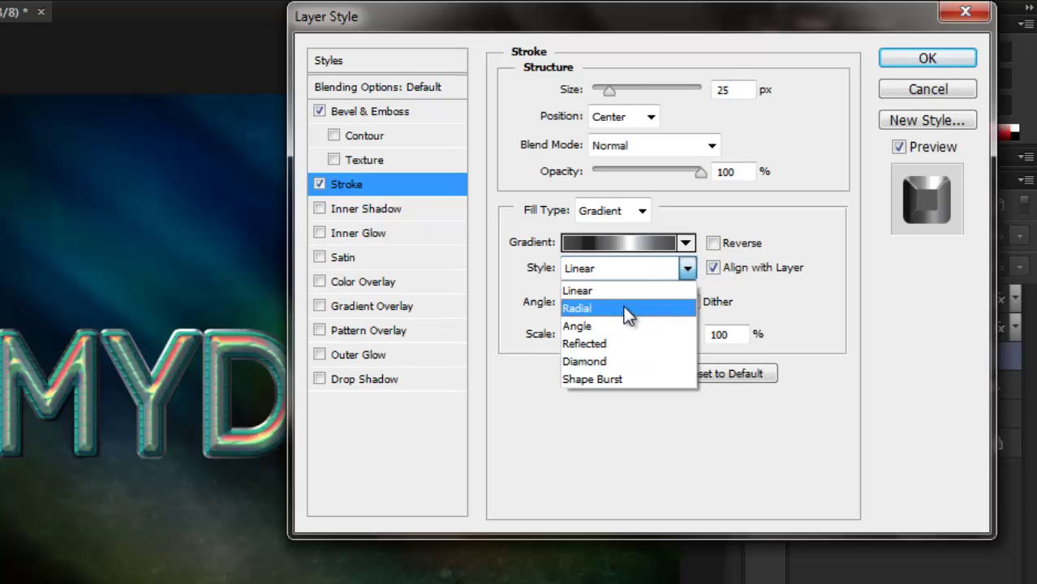
click(625, 343)
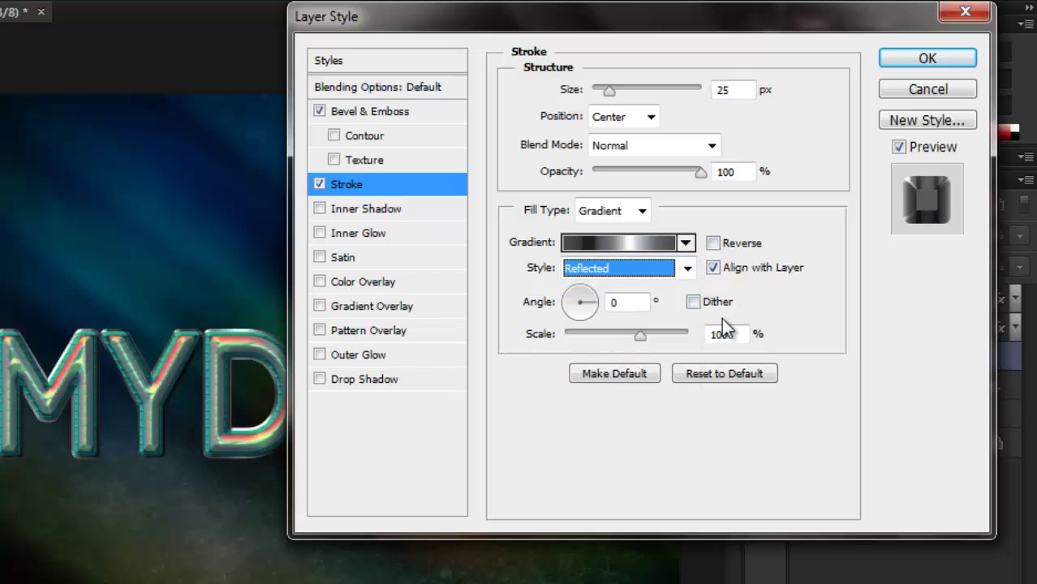
click(633, 302)
text(90)
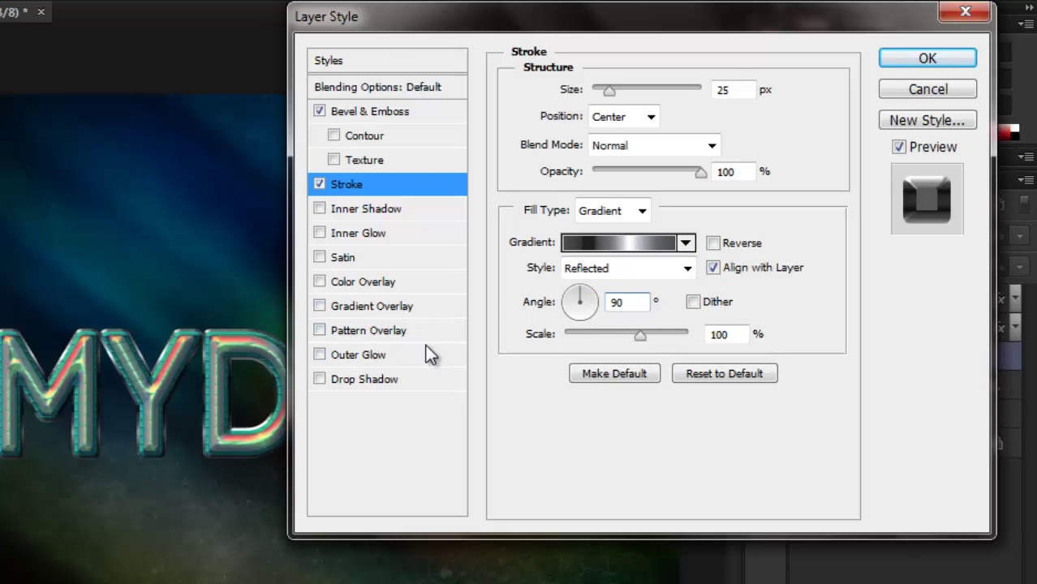
- Add an Inner Shadow effect with the Linear Burn blend mode and the blue color 3c2dff
click(399, 212)
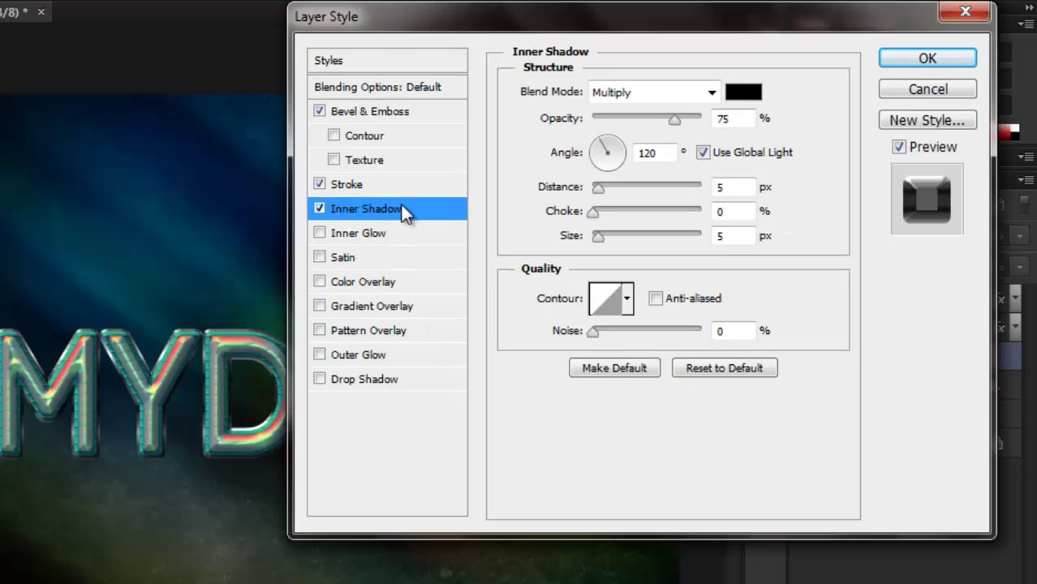
click(711, 91)
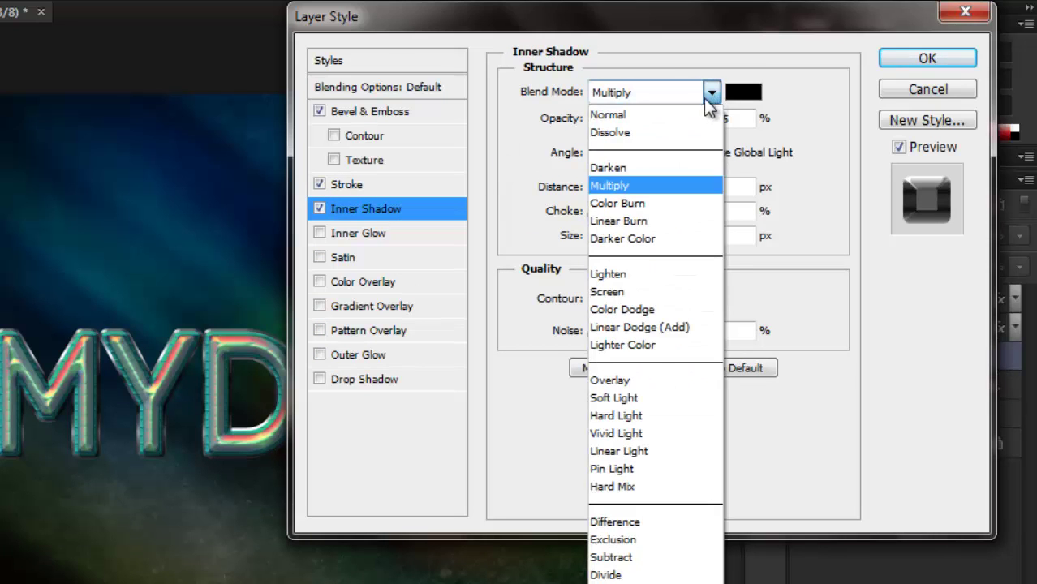
click(660, 221)
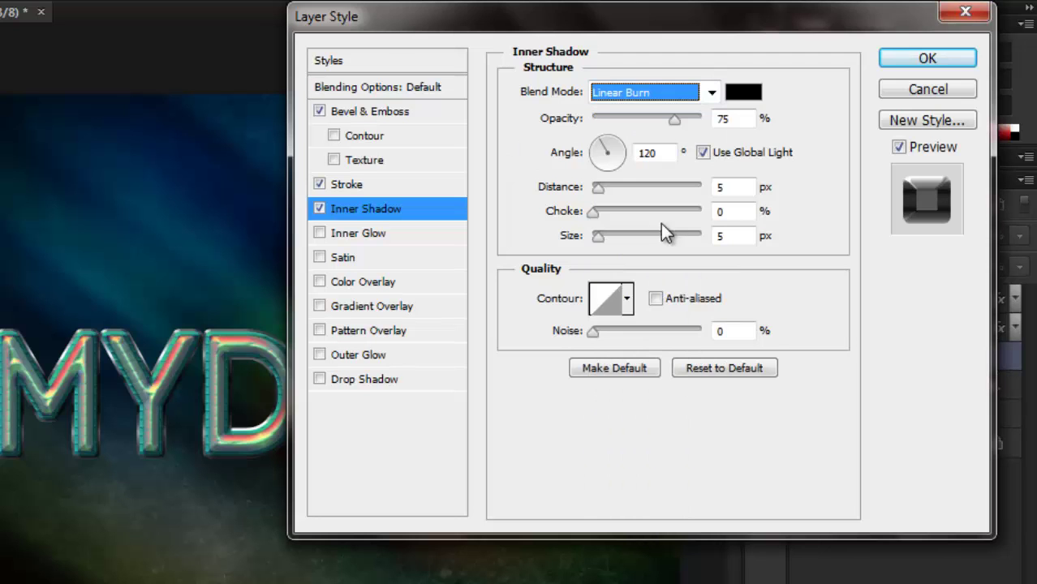
click(744, 93)
text(3c)
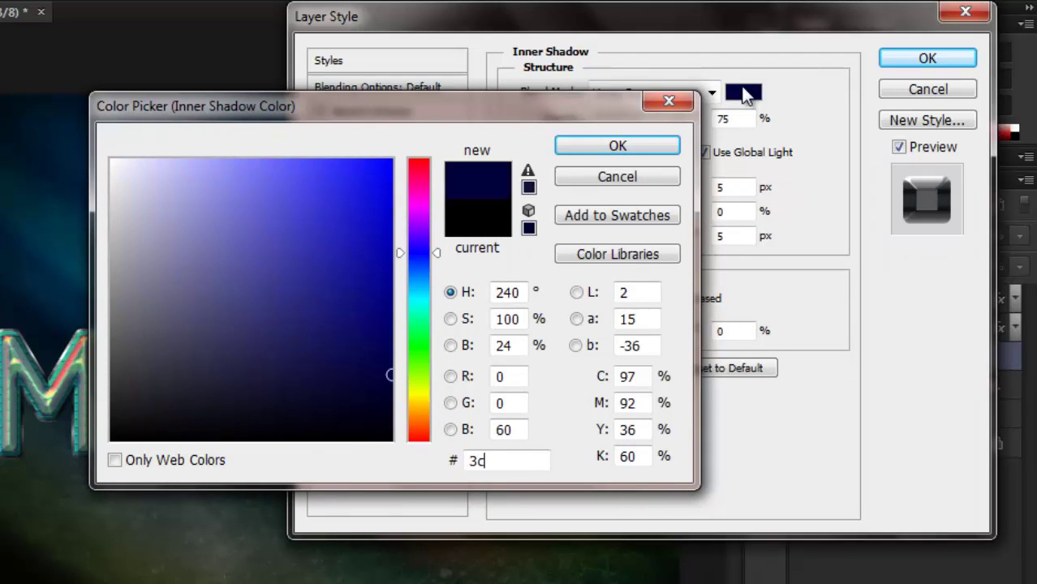
text(2dff)
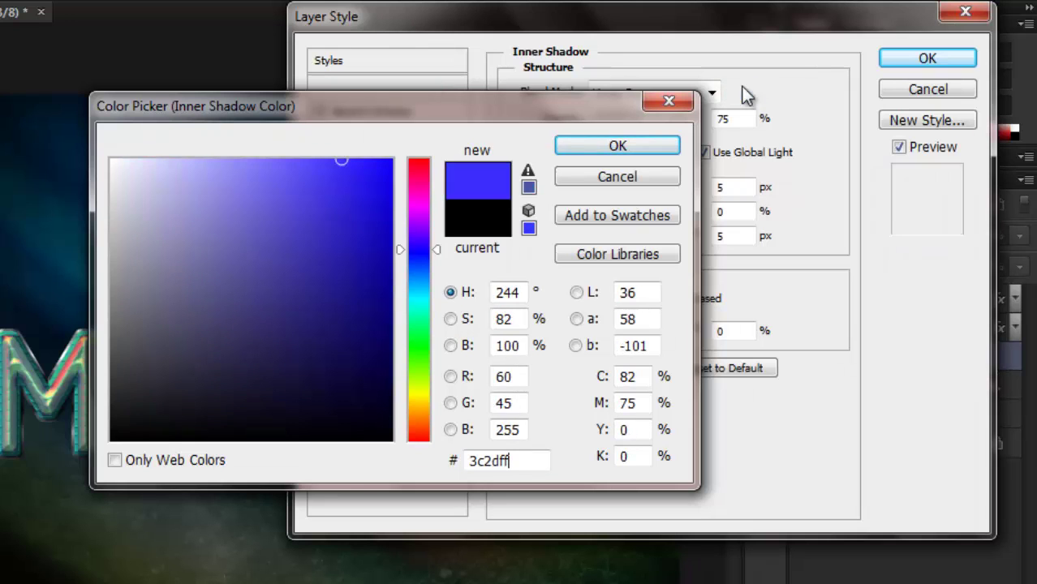
click(657, 145)
- Set the inner shadow's distance to 0 px and its size to 10 px
drag(599, 188, 591, 191)
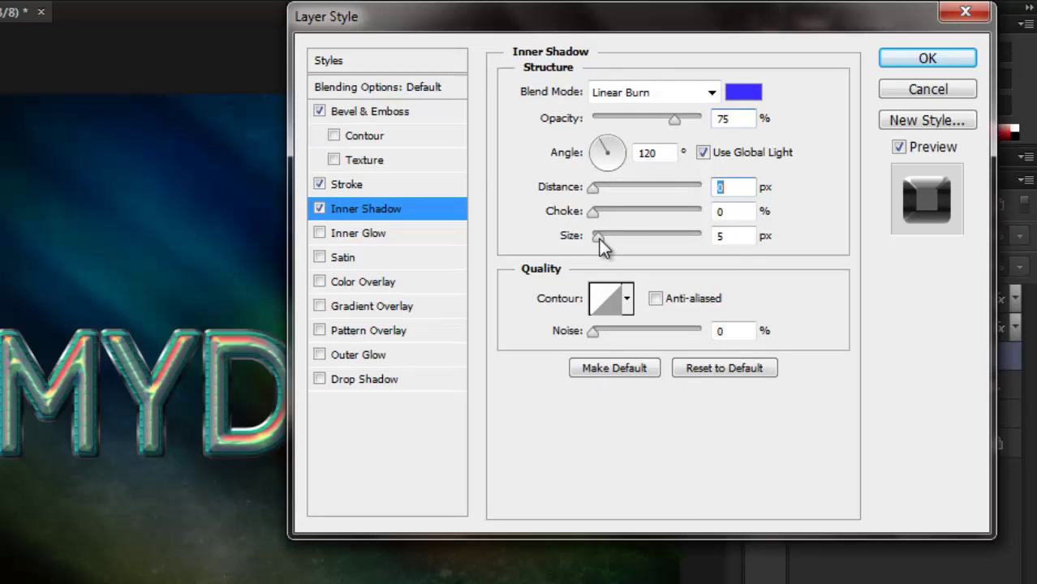
drag(596, 238, 604, 242)
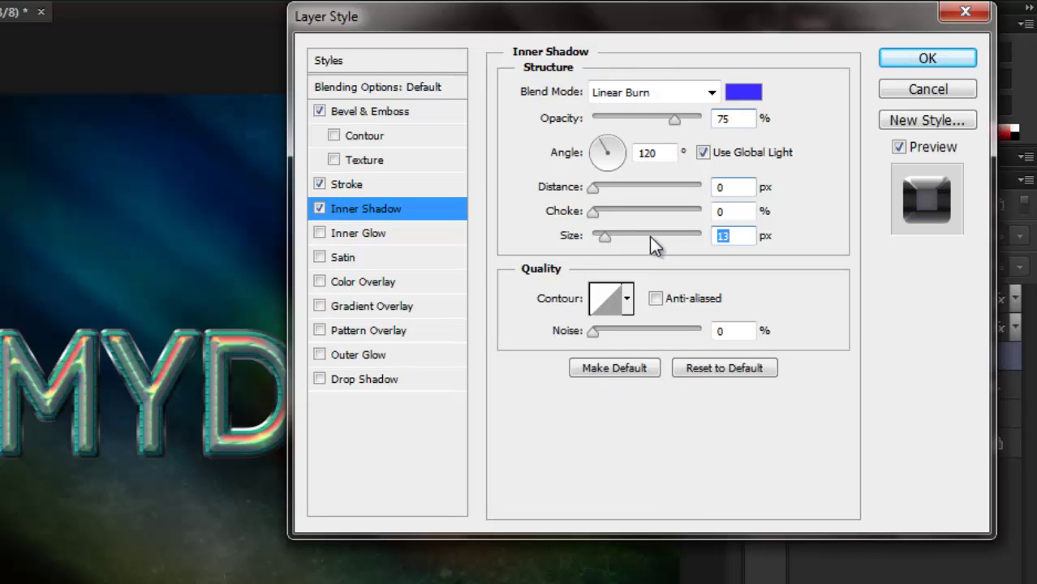
text(10)
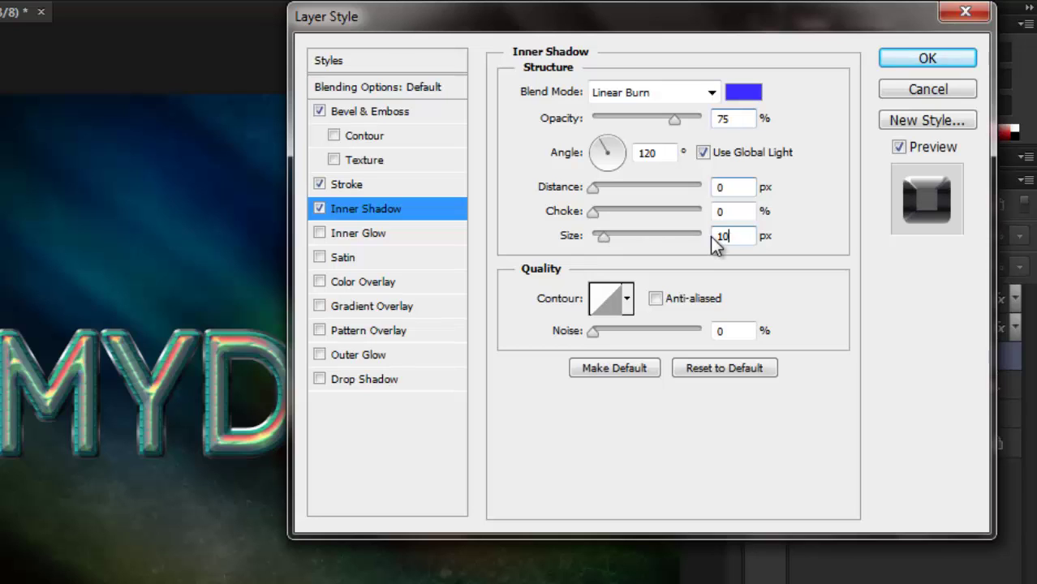
- Add an Inner Glow effect with the Soft Light blend mode and the light blue color 6fc0ff
click(404, 232)
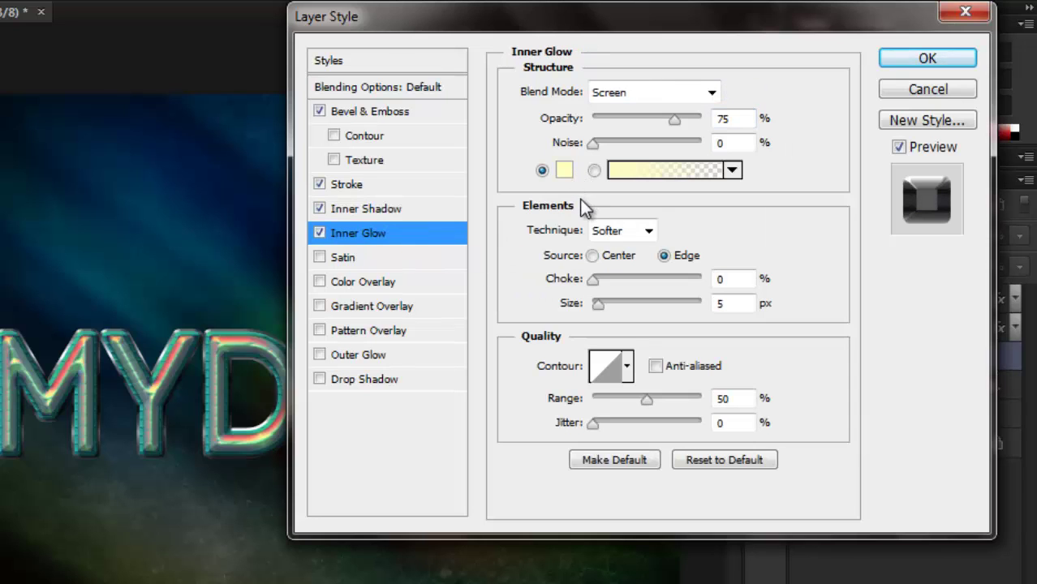
click(709, 92)
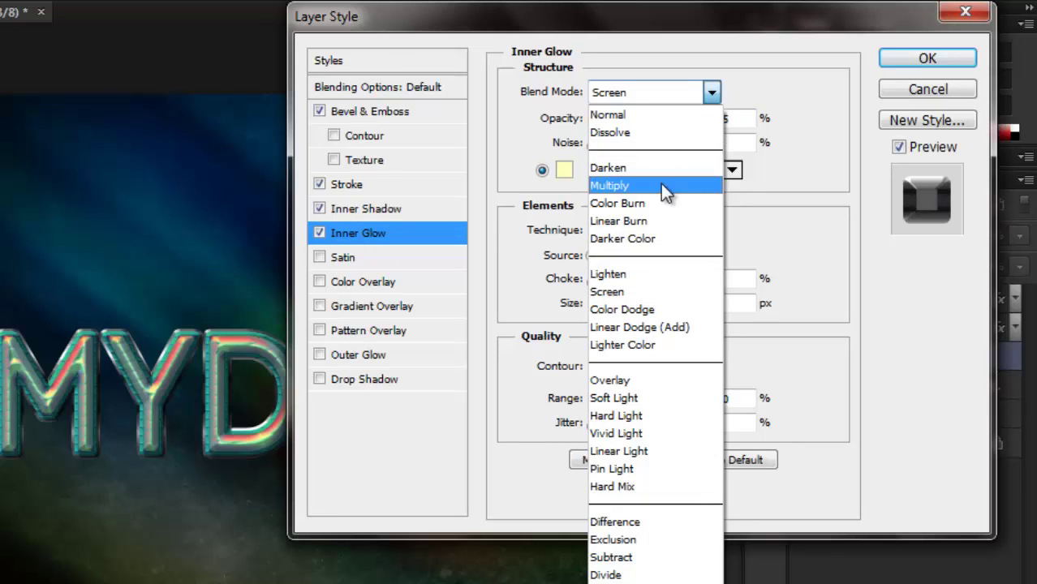
click(656, 395)
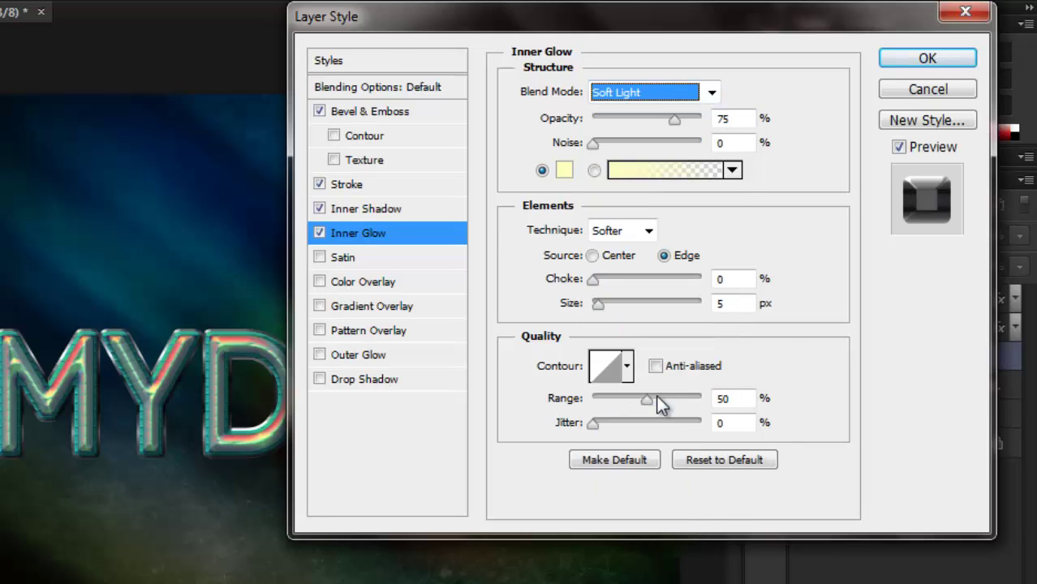
click(564, 169)
text(6)
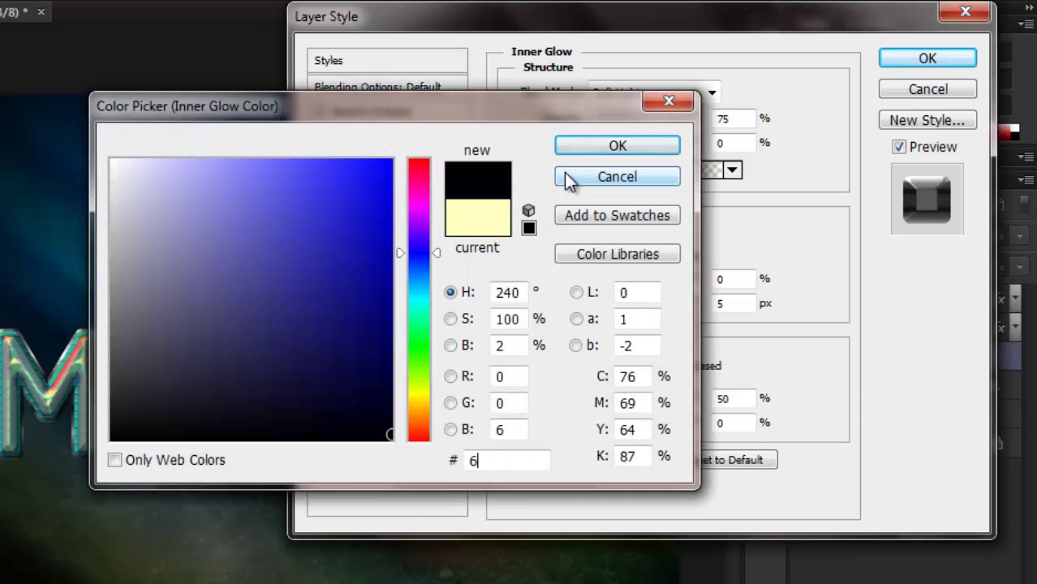
text(fc)
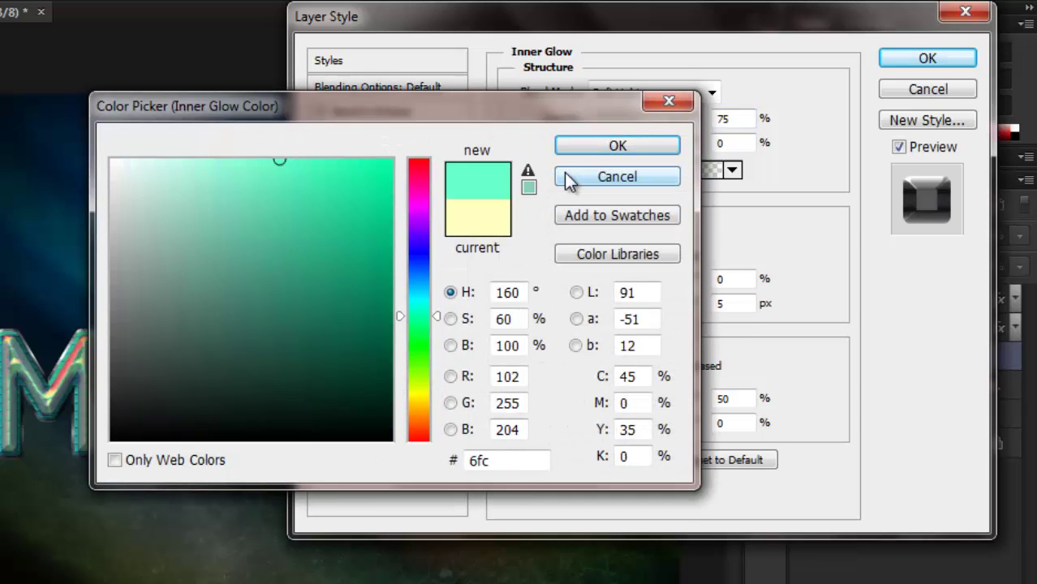
text(0ff)
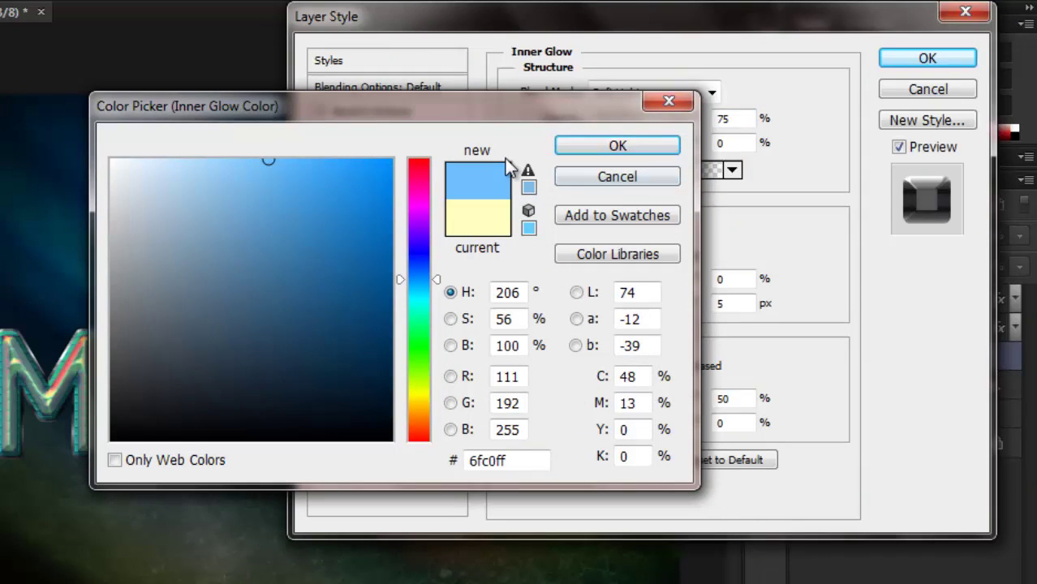
click(571, 147)
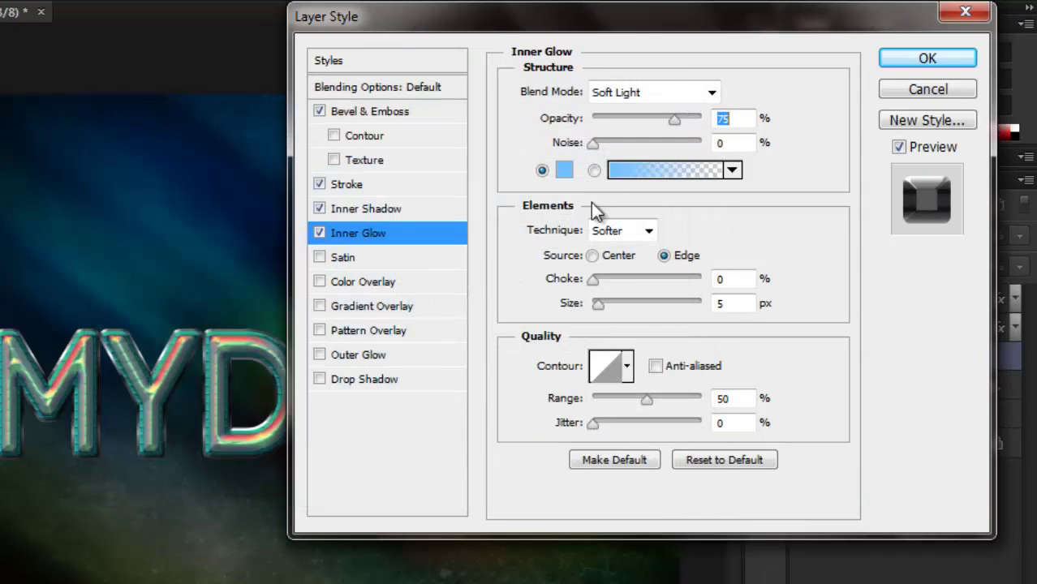
- Set the inner glow's source to Center and its size to 18 px
click(593, 256)
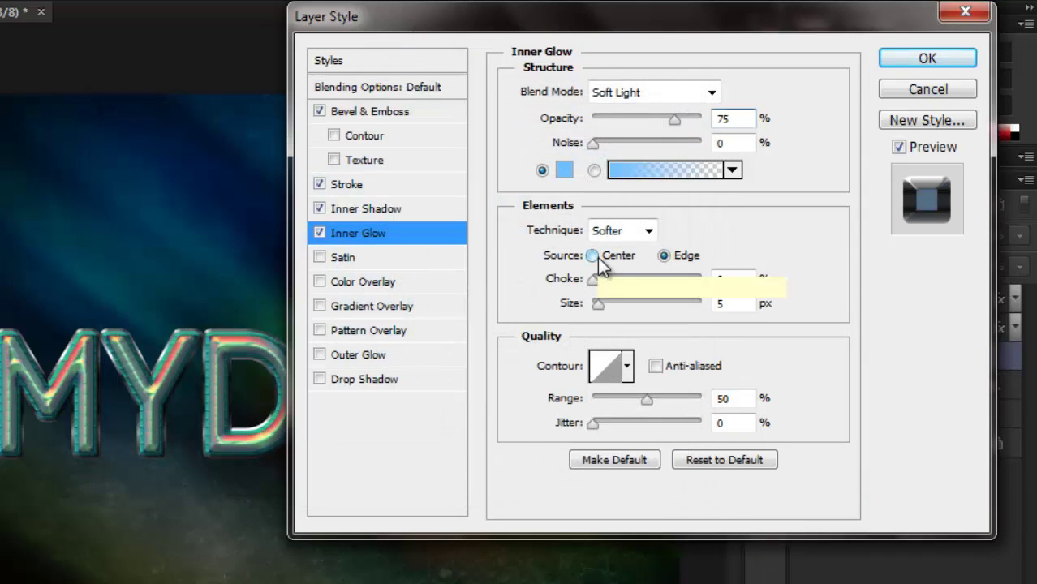
drag(735, 302, 705, 302)
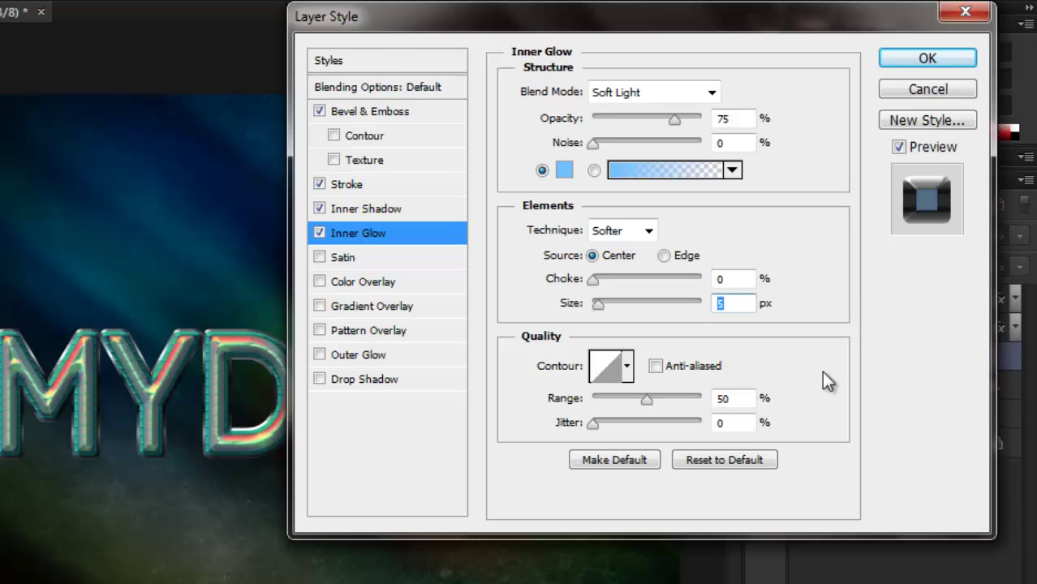
text(18)
- Add a Drop Shadow with distance 15 px, spread 50% and size 30 px, then apply the styles and collapse the MYD layer's effects list
click(417, 381)
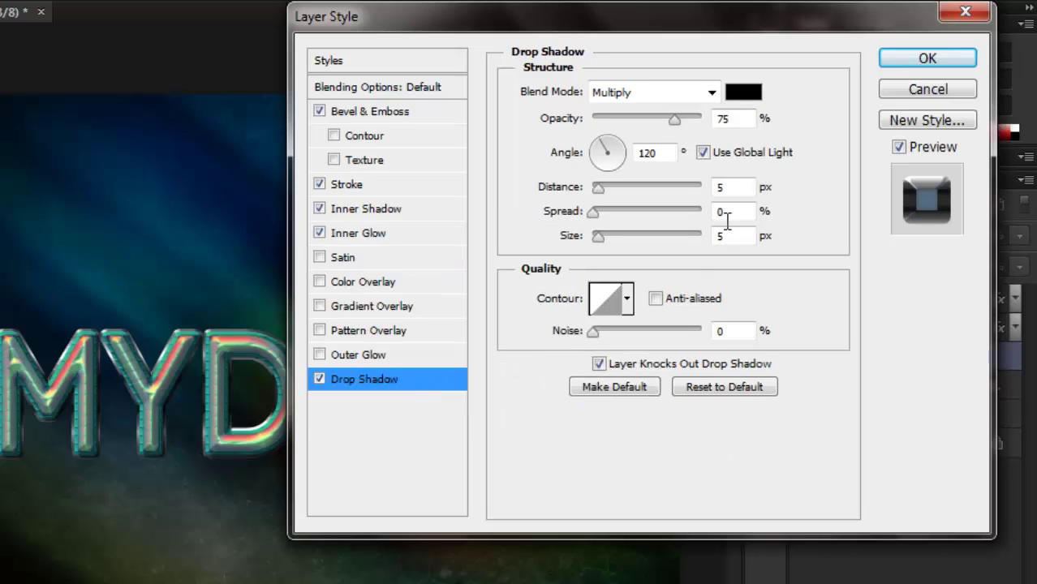
double_click(727, 189)
text(15)
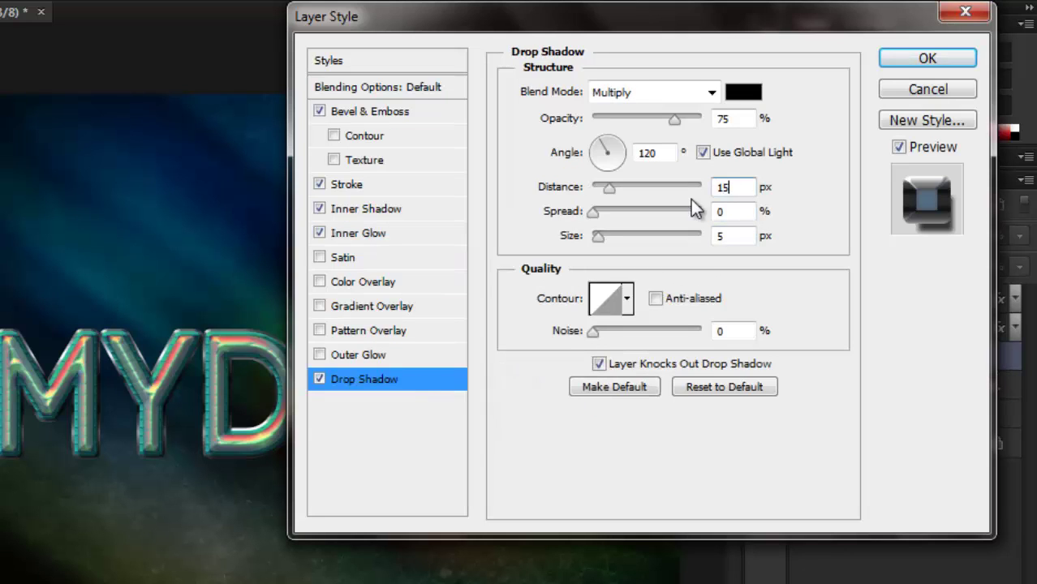
key(Tab)
text(50)
double_click(734, 235)
text(30)
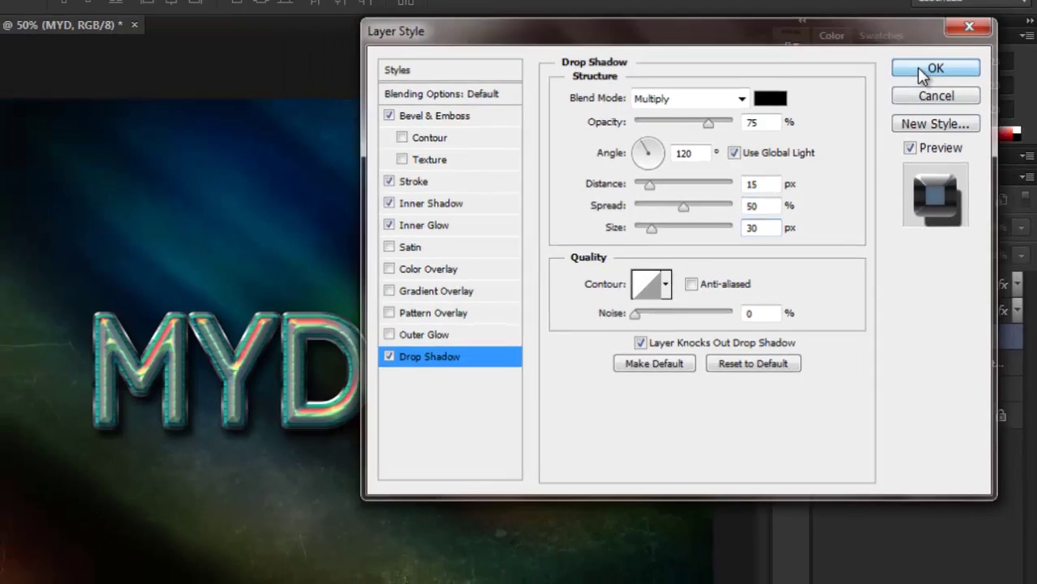
click(910, 63)
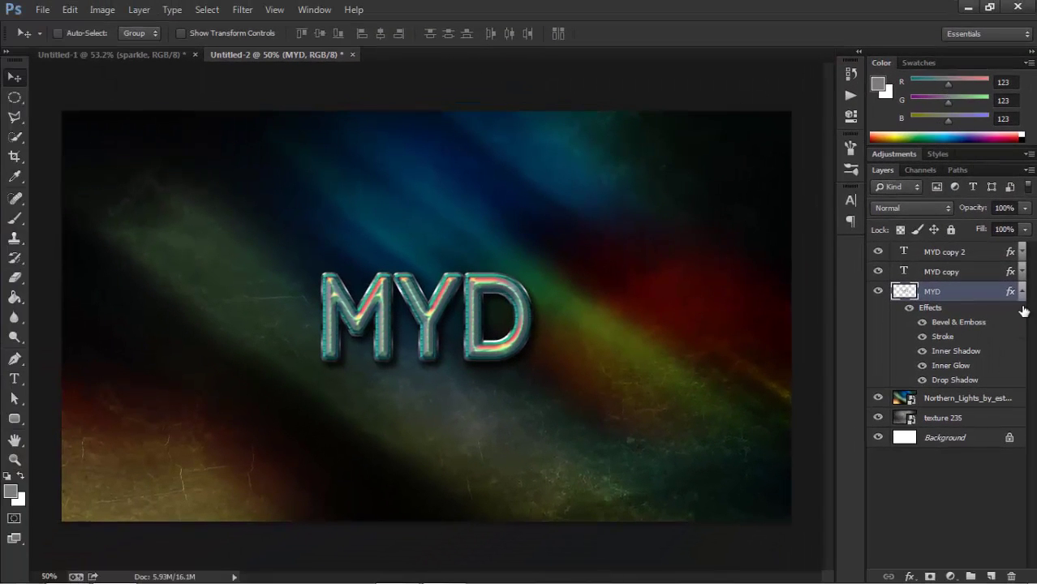
click(1021, 292)
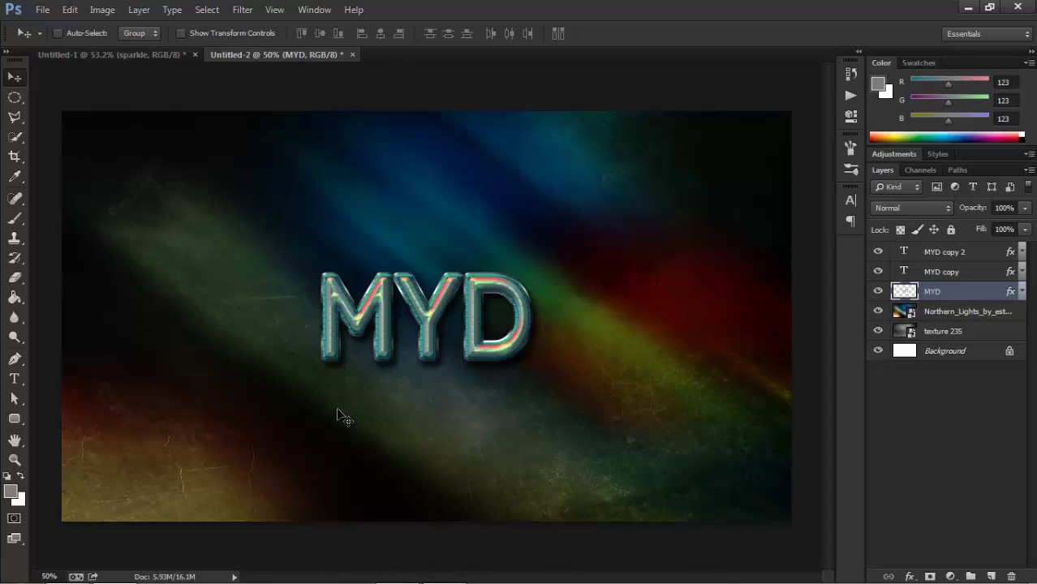
- Set up the Brush tool in the MYD document with a hard round tip 10 px in size
click(107, 57)
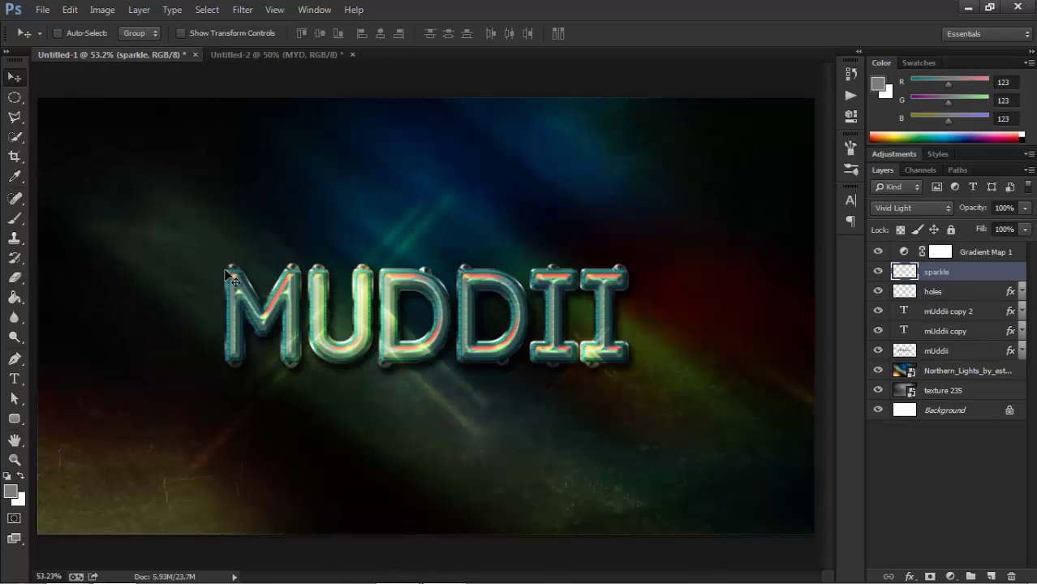
click(293, 55)
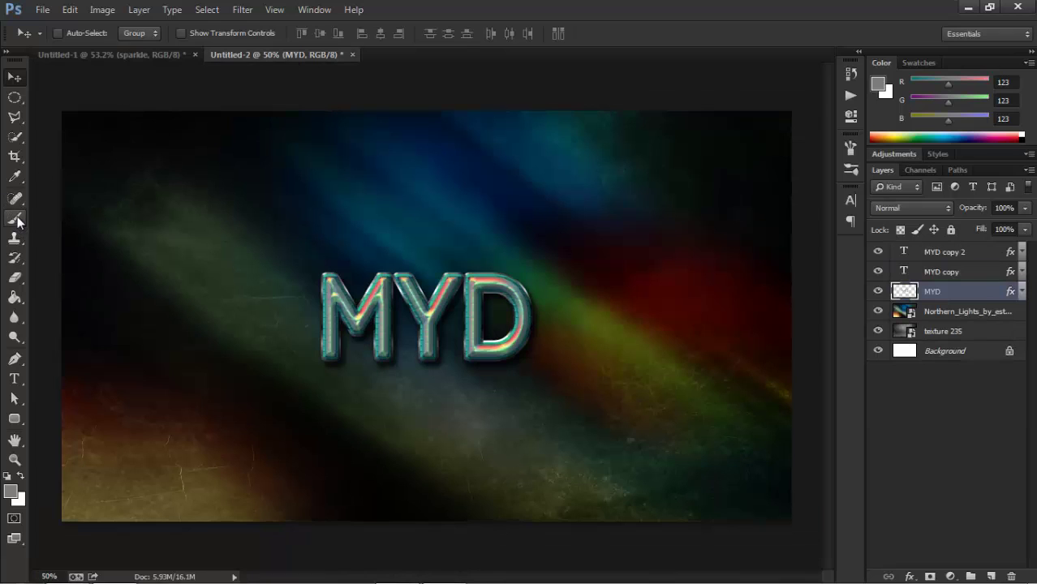
click(16, 219)
click(77, 34)
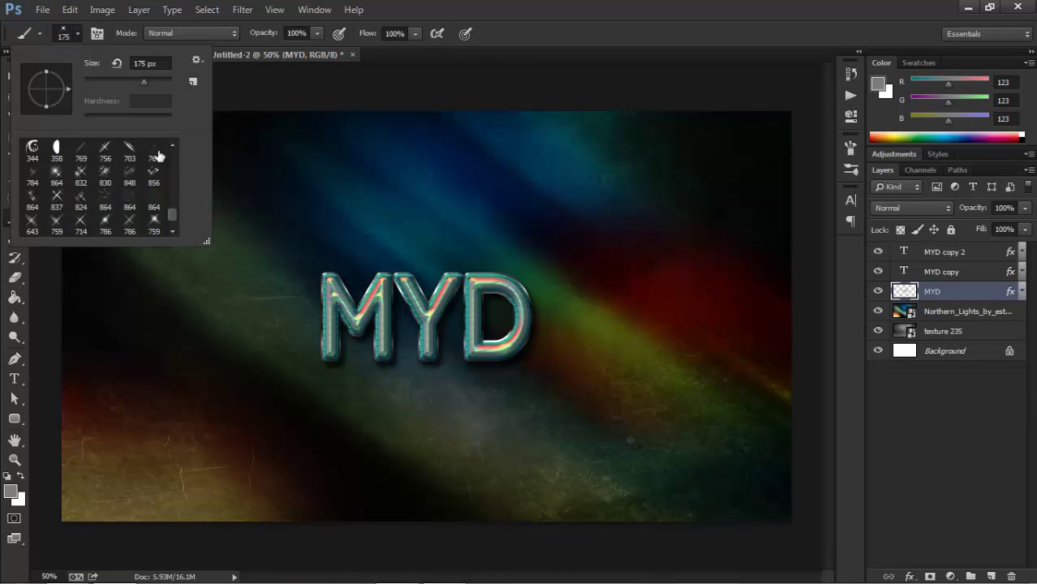
drag(173, 219, 175, 135)
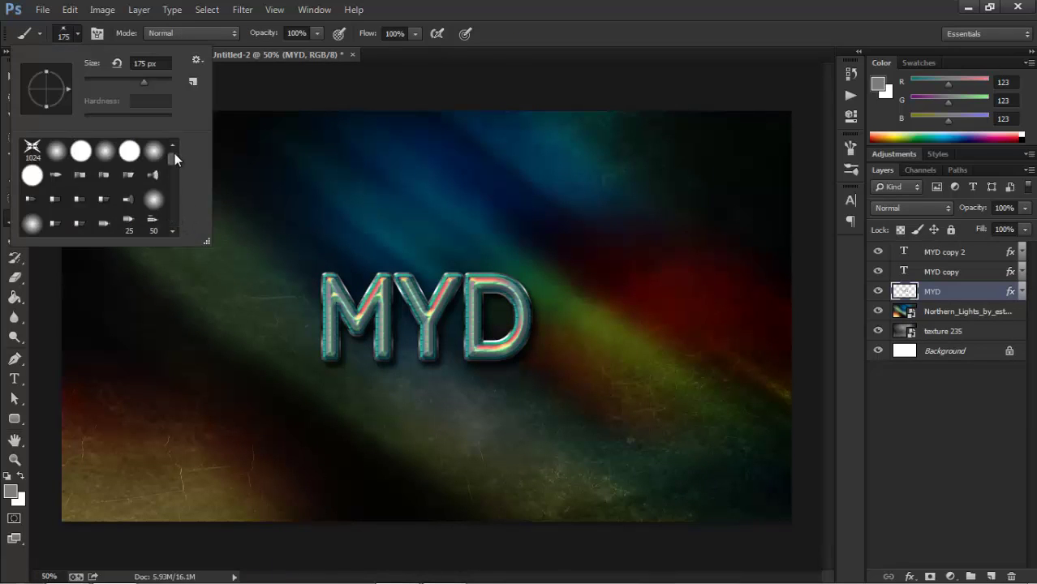
click(80, 151)
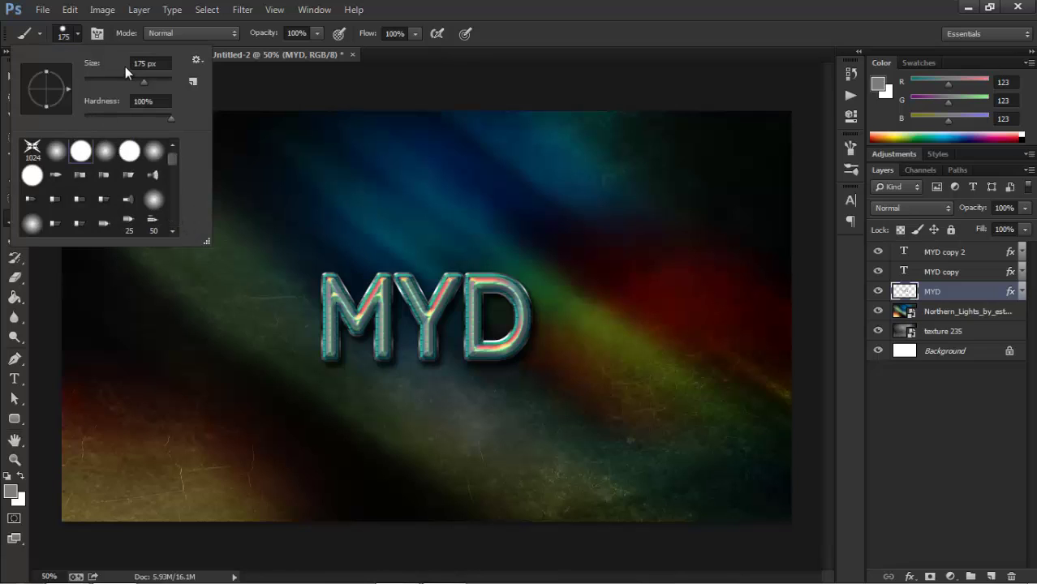
drag(164, 66, 121, 70)
text(10)
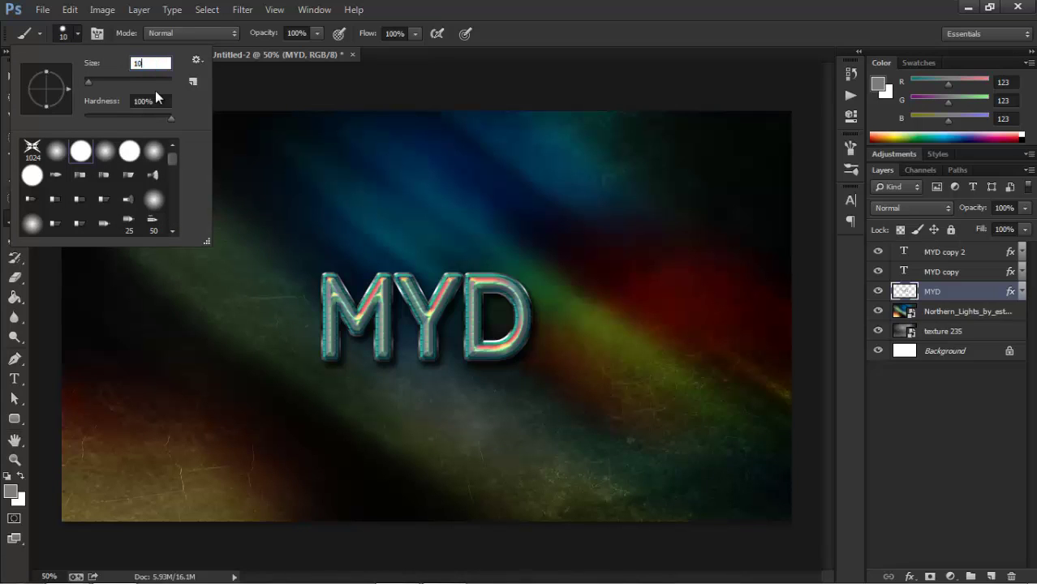
key(Return)
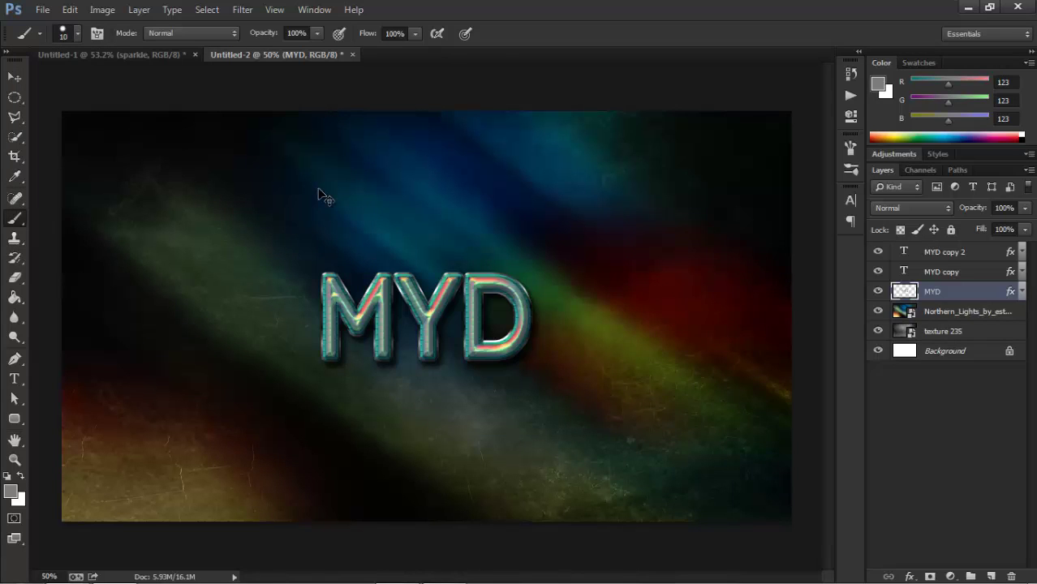
- Paint single brush dots on the MYD layer at the two upper and two lower ends of the letter M
key(ctrl+plus)
key(ctrl+plus)
key(ctrl+plus)
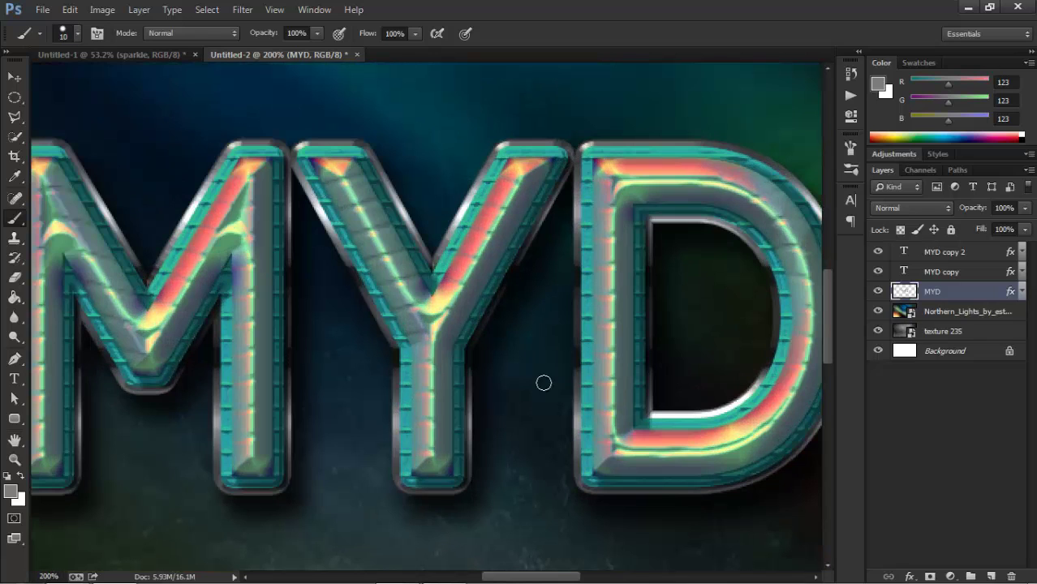
drag(531, 579, 500, 579)
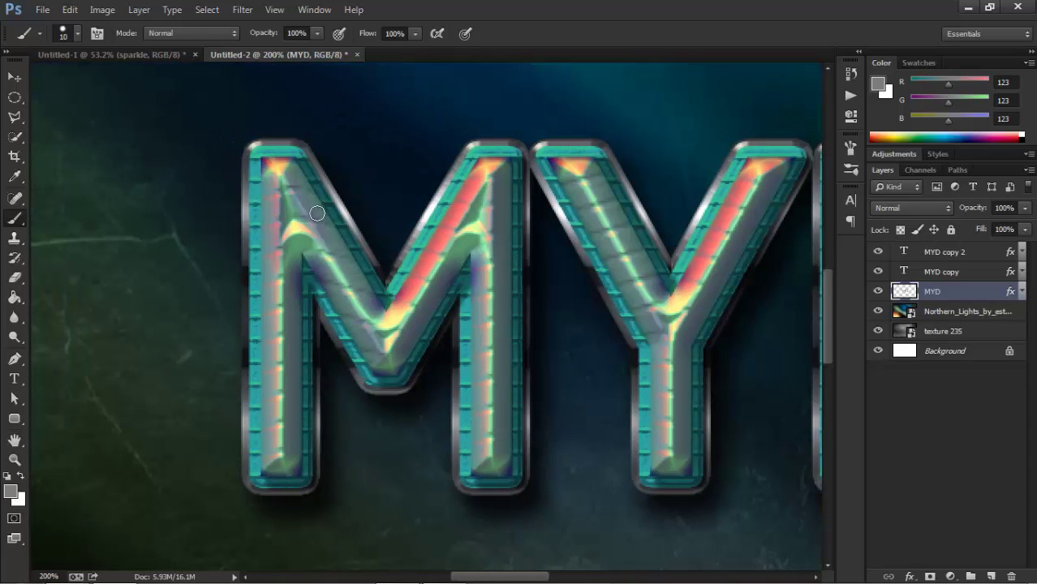
click(276, 147)
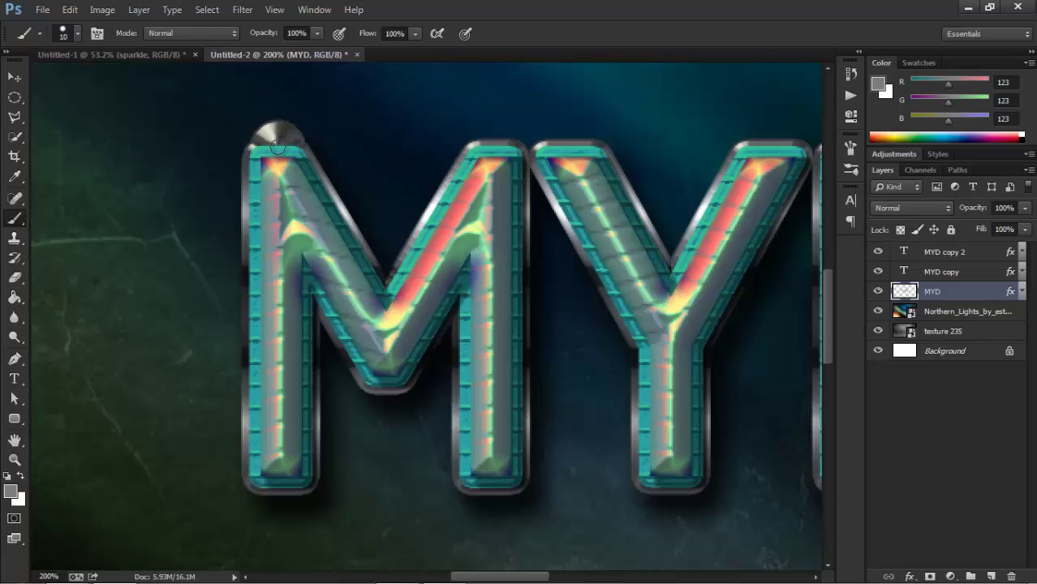
click(496, 147)
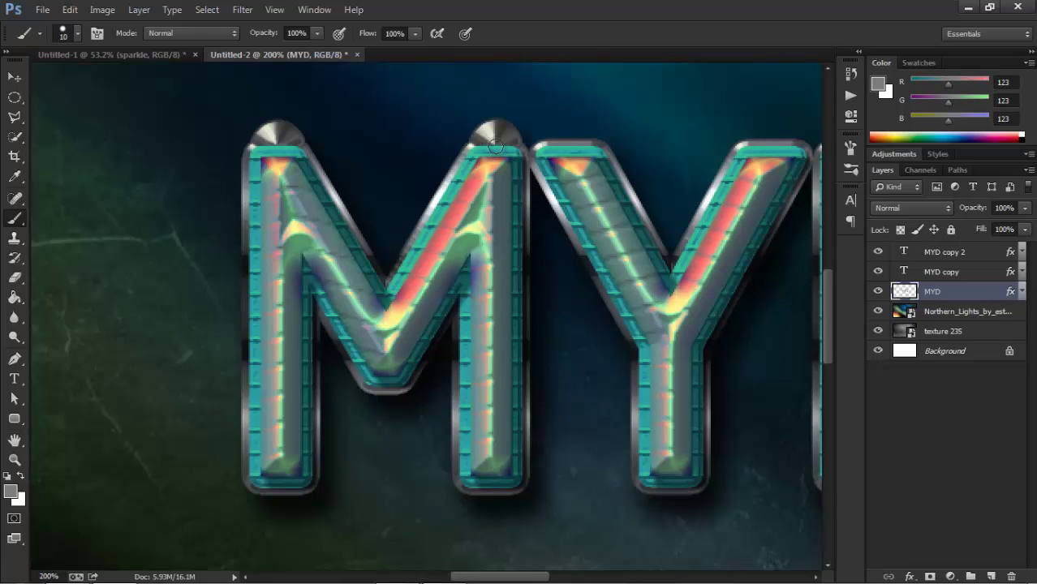
click(490, 485)
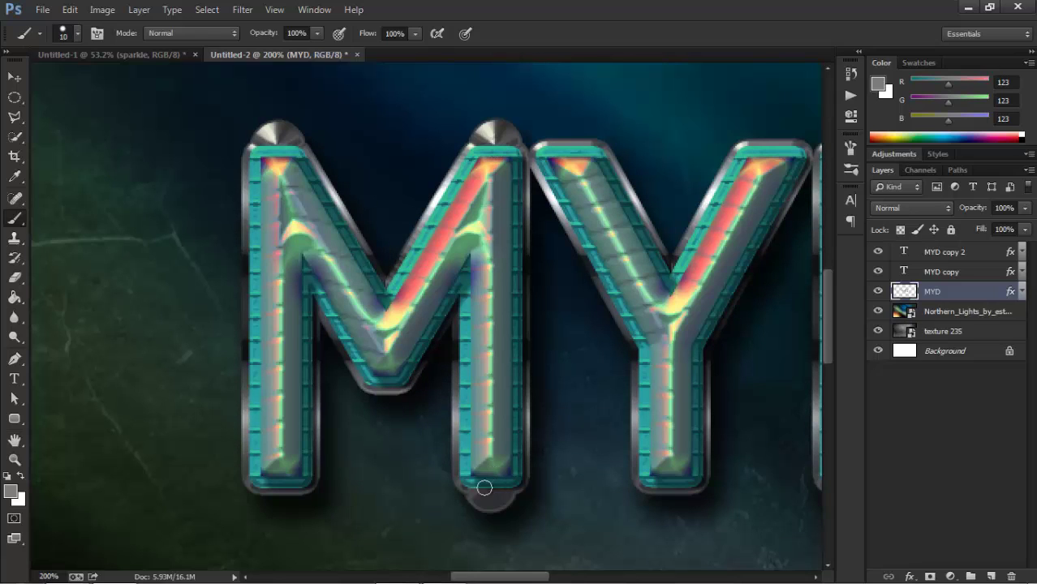
click(278, 486)
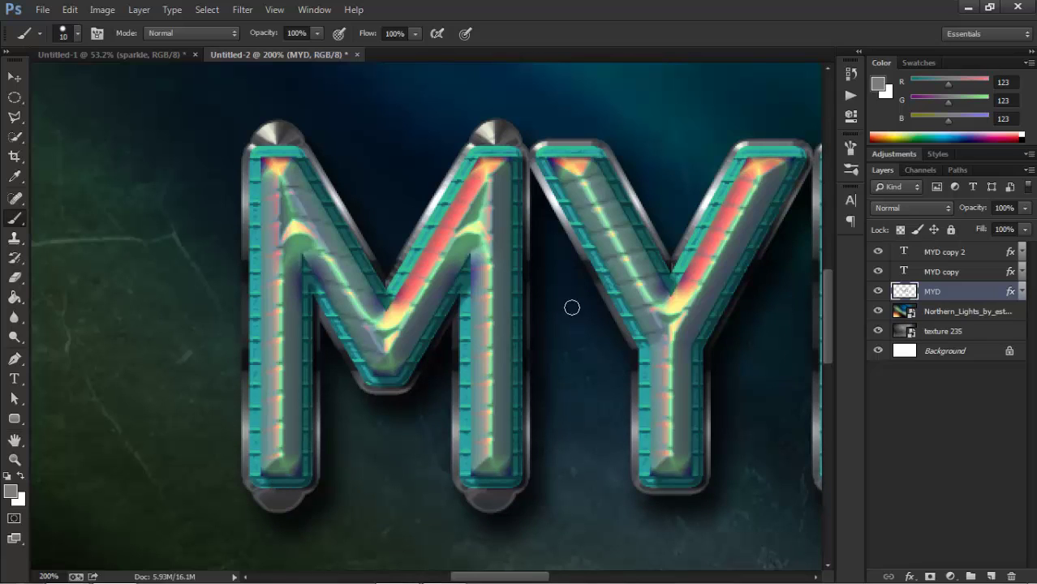
- Paint single brush dots at the two upper ends and the foot of the letter Y
click(571, 147)
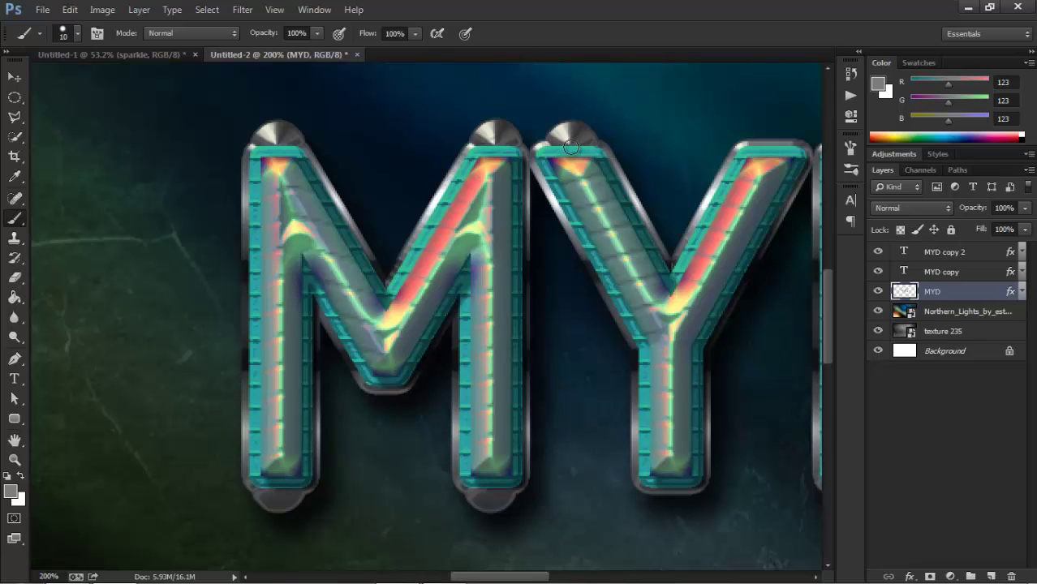
click(671, 486)
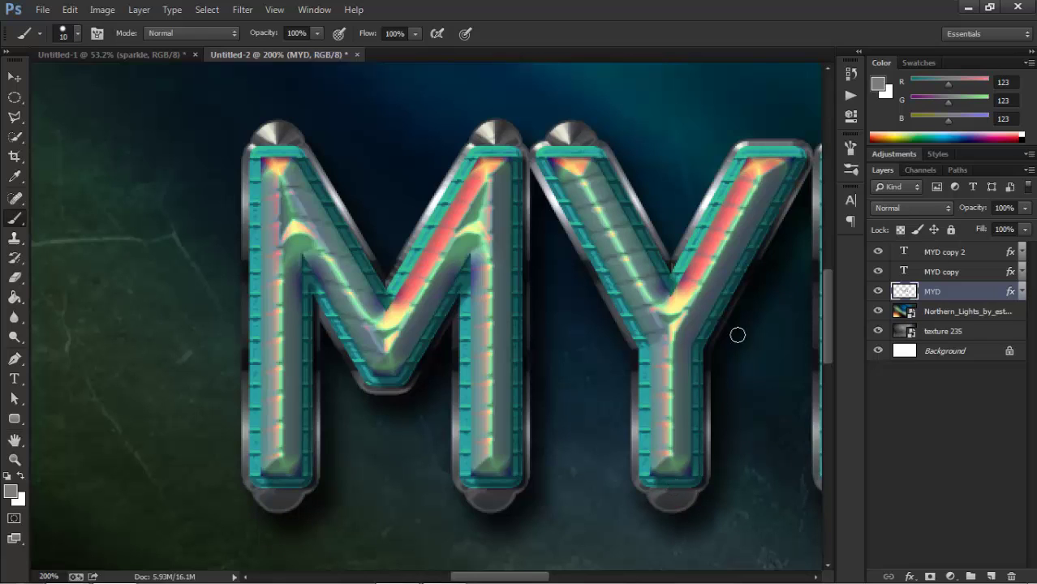
click(769, 147)
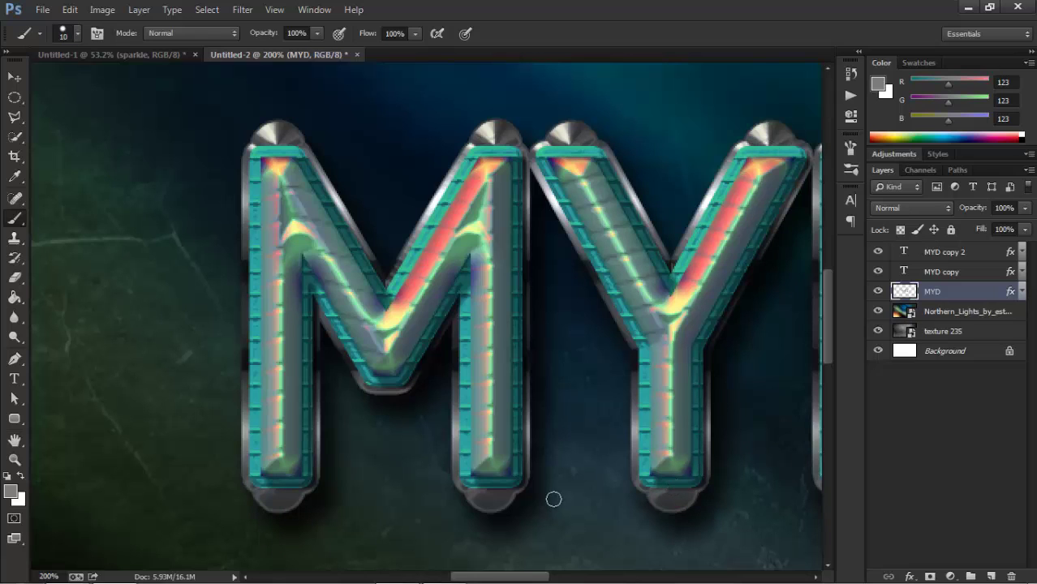
- Paint brush dots on the letter D at its lower-left corner, upper-right curve and right edge, then fit the whole image on screen
drag(540, 577, 610, 577)
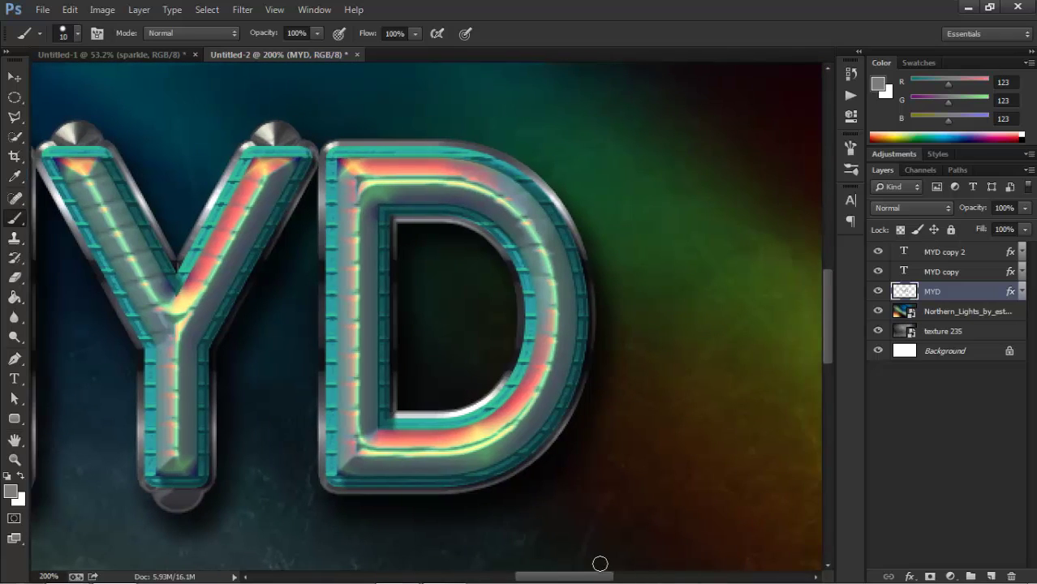
click(347, 484)
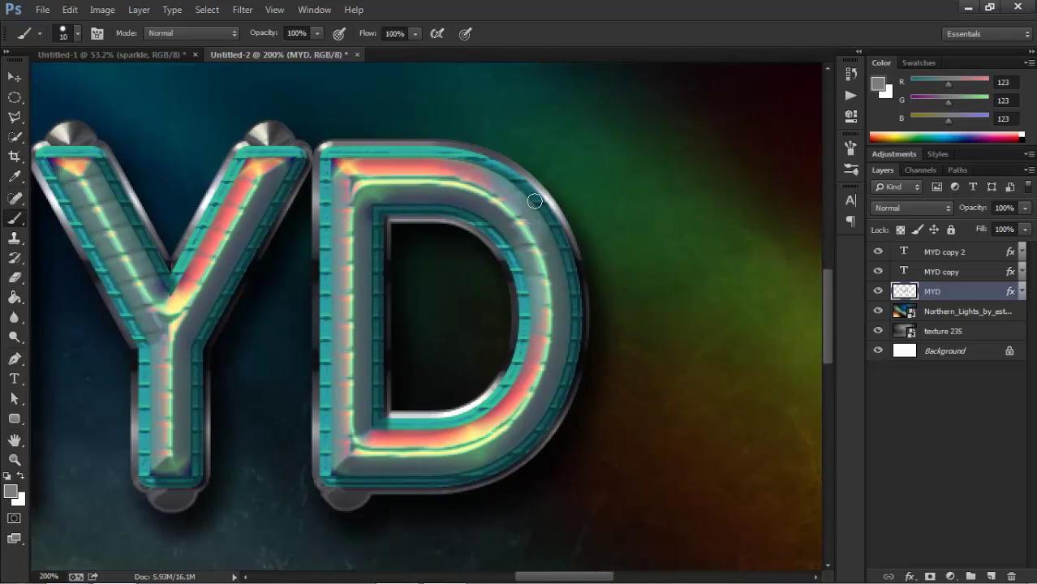
click(496, 163)
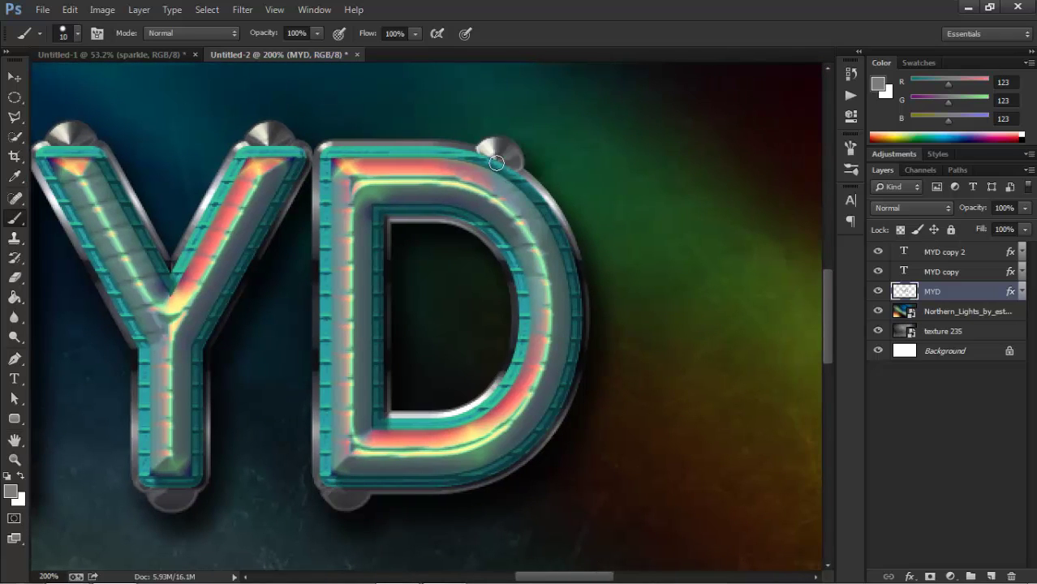
click(577, 326)
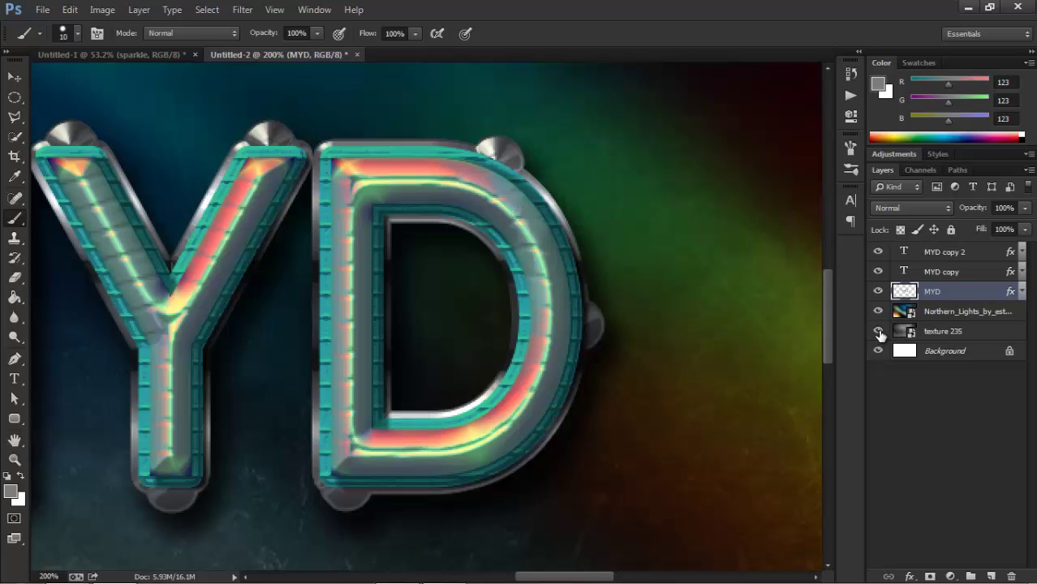
key(ctrl+0)
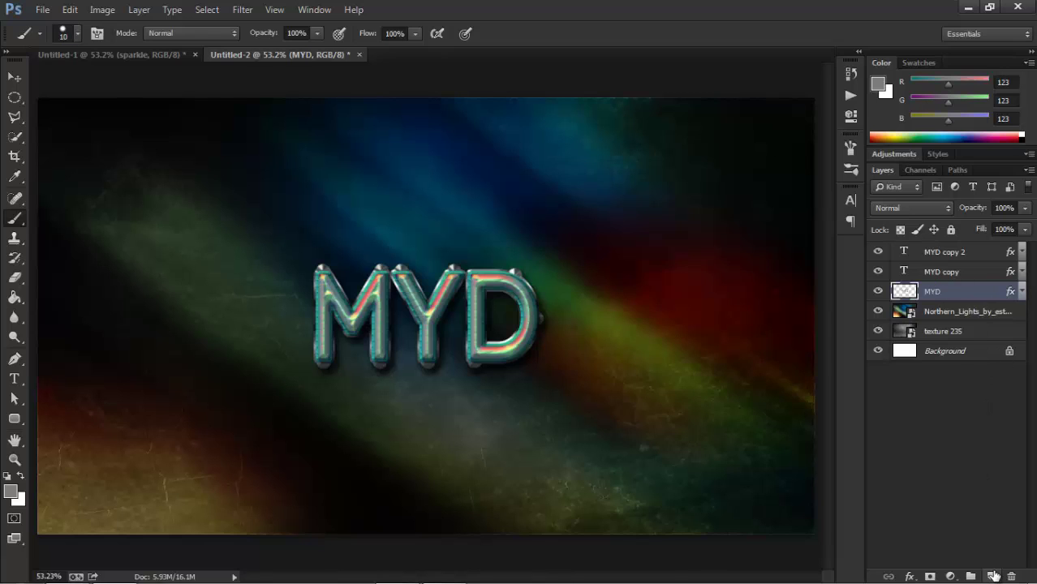
- Add a new layer named "holes" at the very top of the layer stack and set its fill to 0%
click(990, 575)
drag(954, 296, 954, 245)
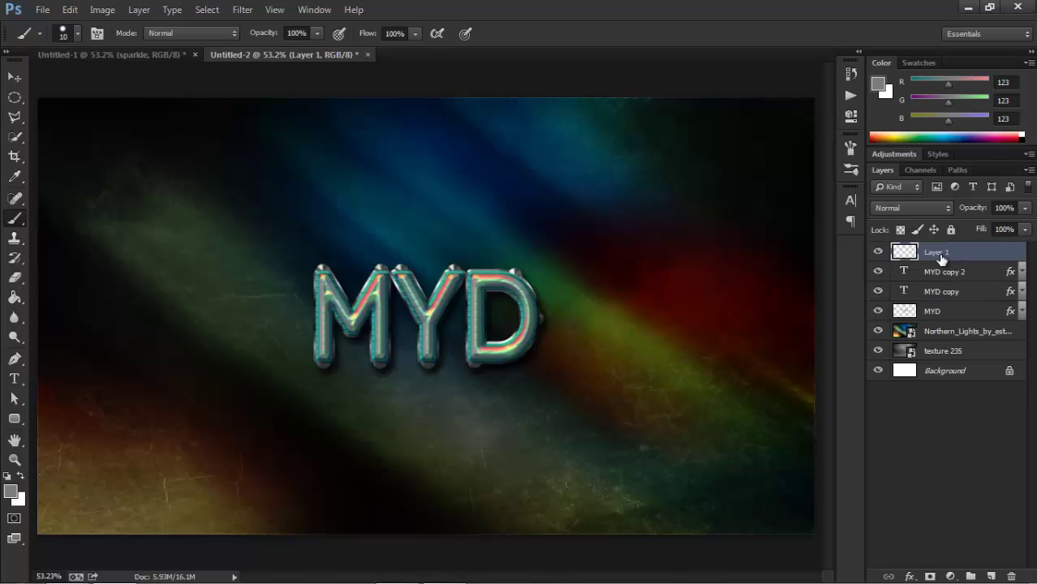
double_click(937, 253)
text(holes)
key(Return)
drag(981, 231, 780, 235)
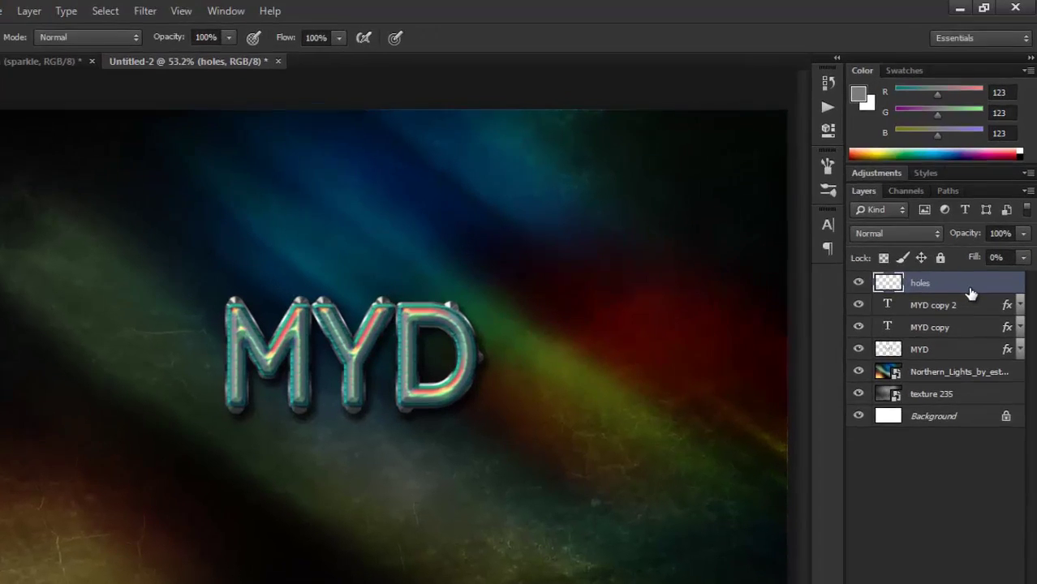
- Give the holes layer an Inner Shadow effect in Multiply mode with 75% opacity, 5 px distance and 5 px size
double_click(973, 258)
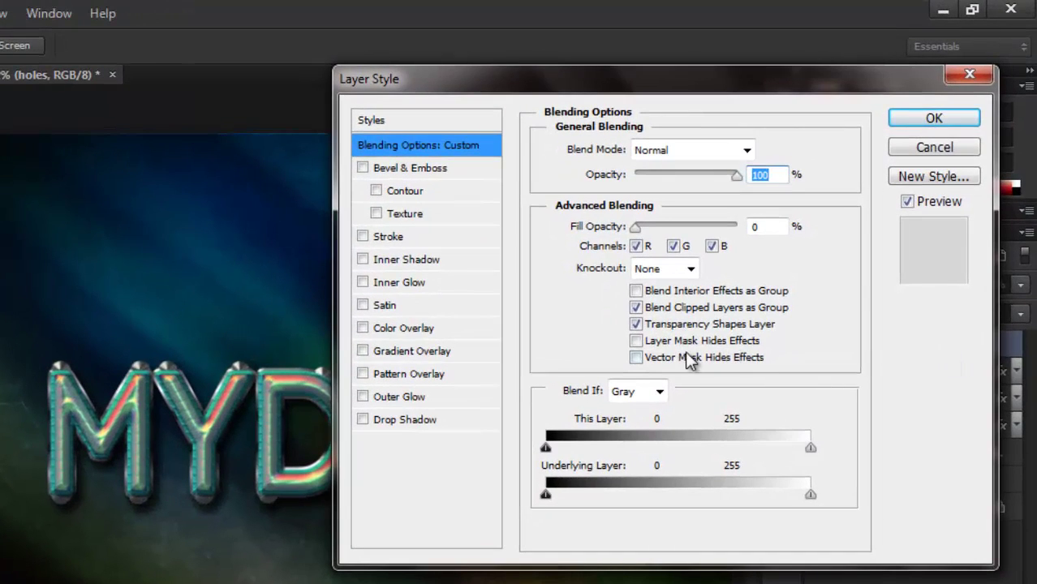
click(448, 258)
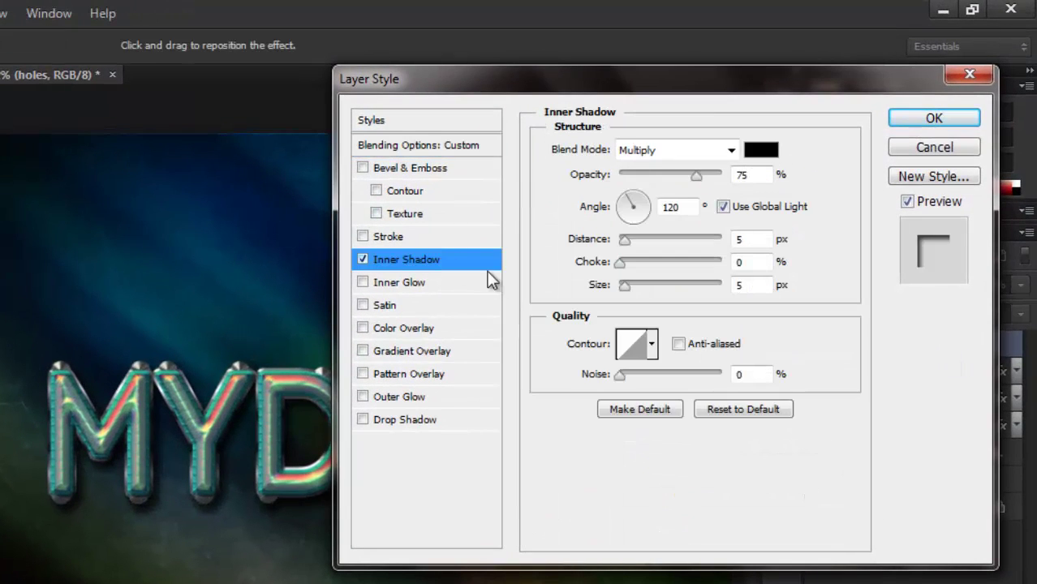
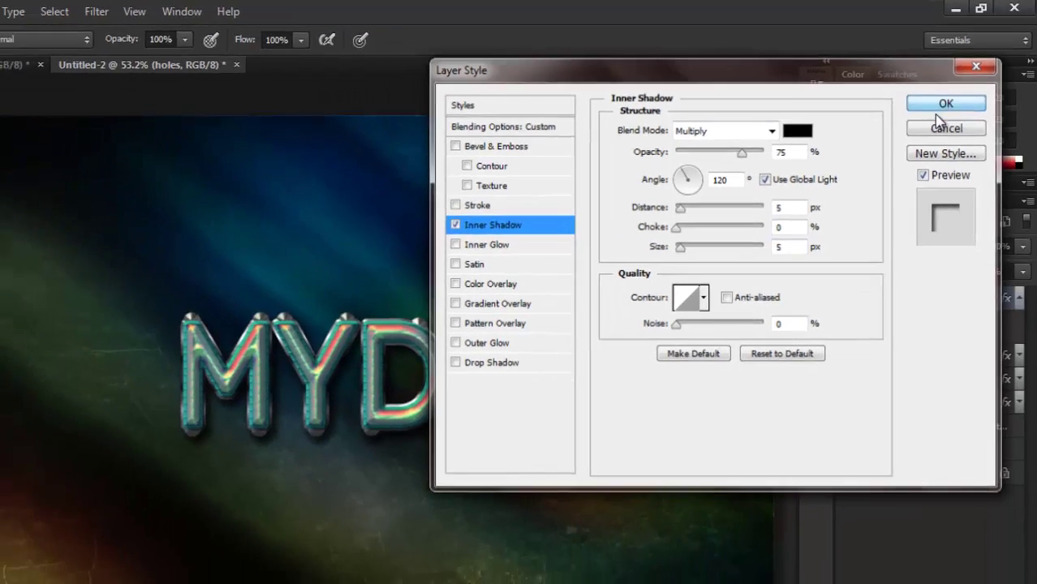
click(941, 105)
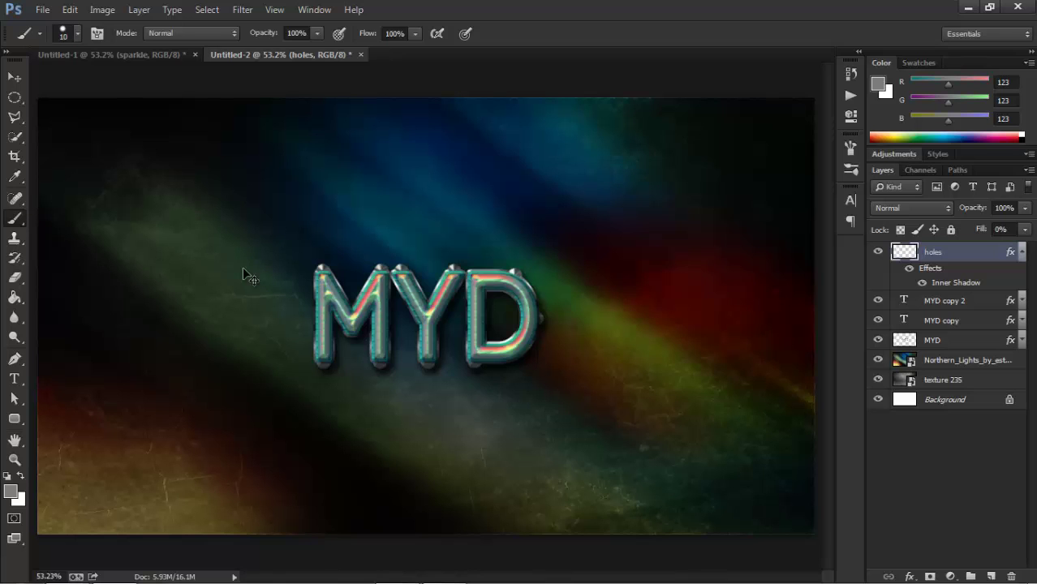
- Paint a single brush dot on the holes layer at the centre of each of the four bolts on the letter M
key(ctrl+plus)
key(ctrl+plus)
key(ctrl+plus)
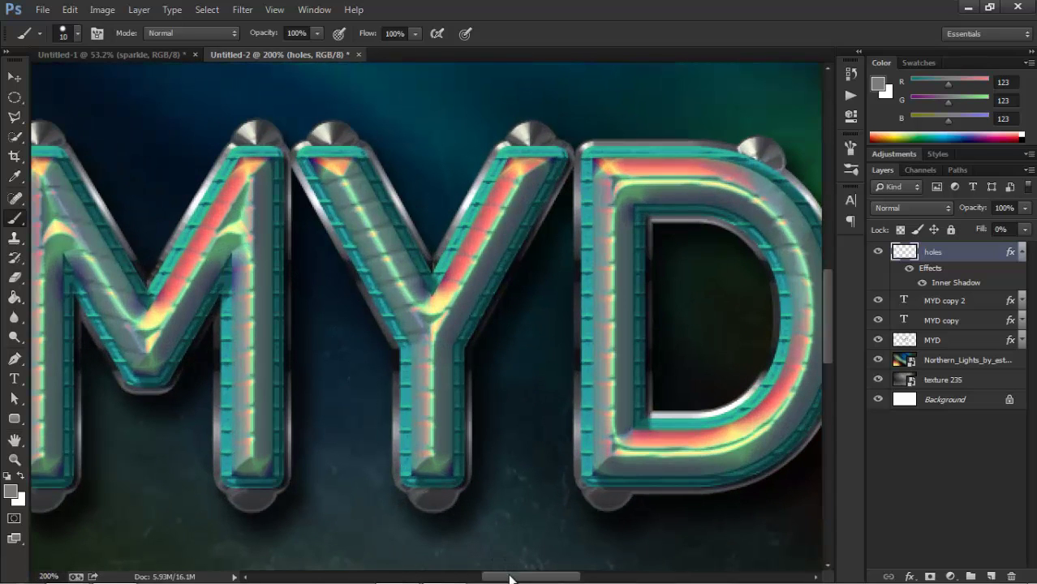
drag(510, 578, 481, 578)
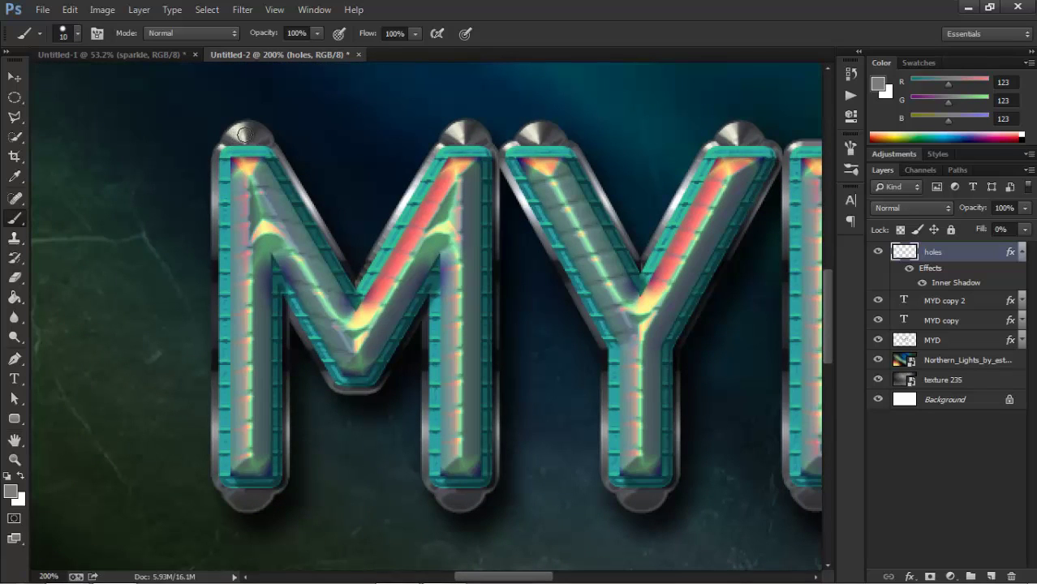
click(244, 132)
click(247, 499)
click(460, 499)
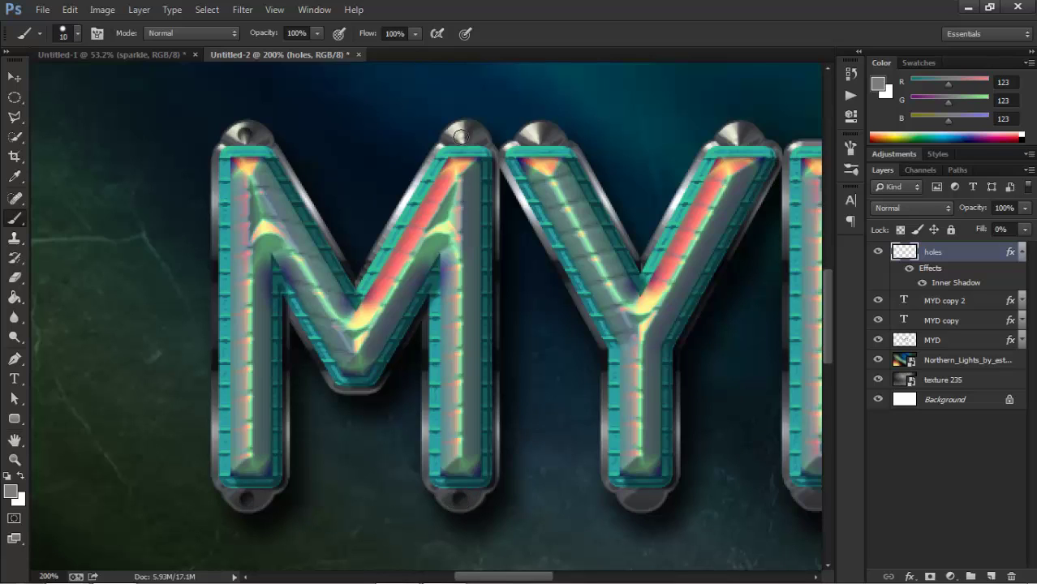
click(460, 135)
- Paint single brush dots on the two upper bolts and the foot bolt of the letter Y
click(539, 135)
click(737, 133)
click(639, 497)
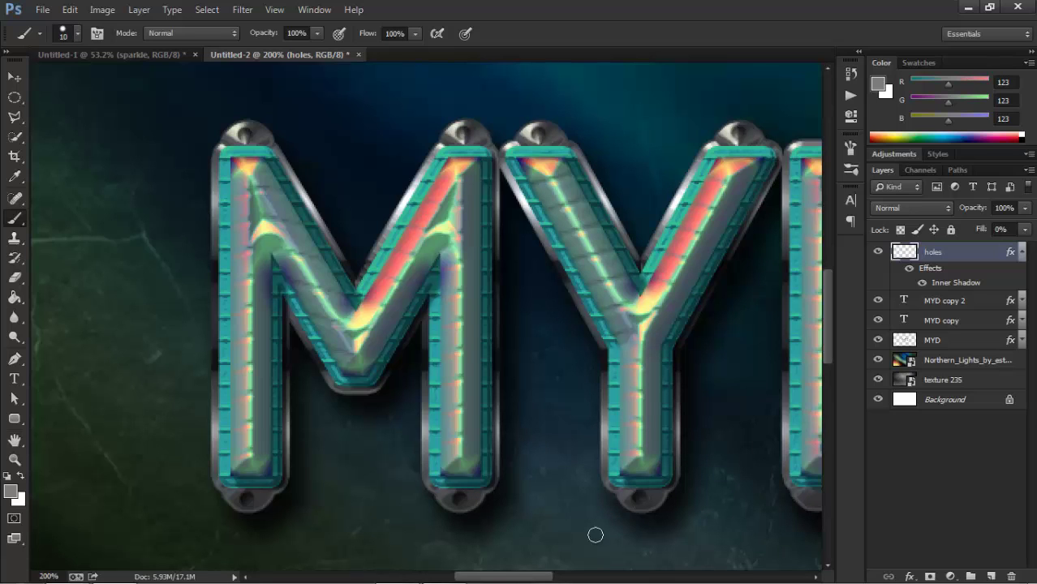
- Paint single brush dots on the three bolts of the letter D, then fit the whole image on screen
scroll(326, 444, right, 5)
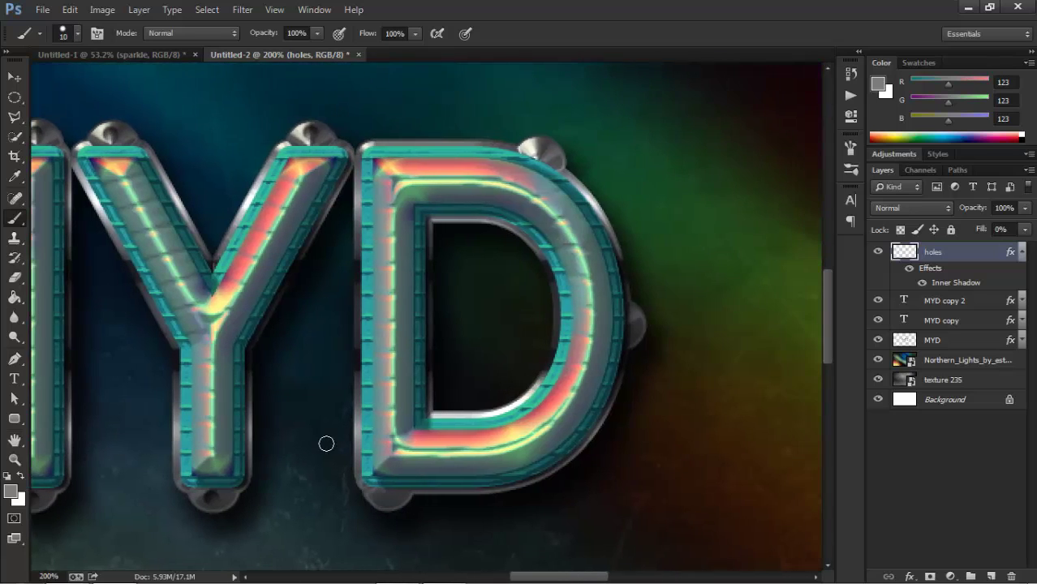
click(386, 495)
click(633, 325)
click(539, 152)
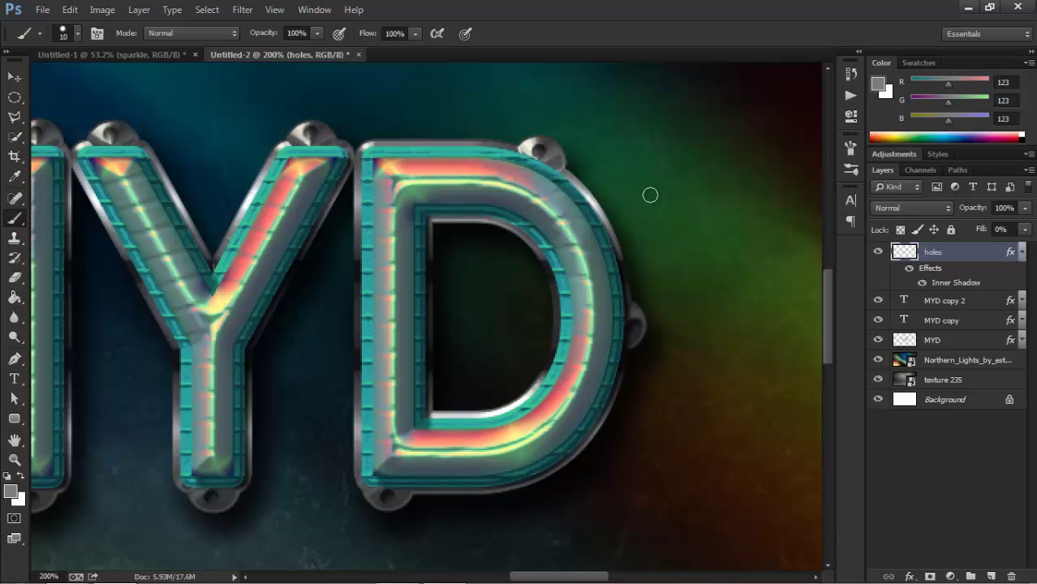
key(ctrl+0)
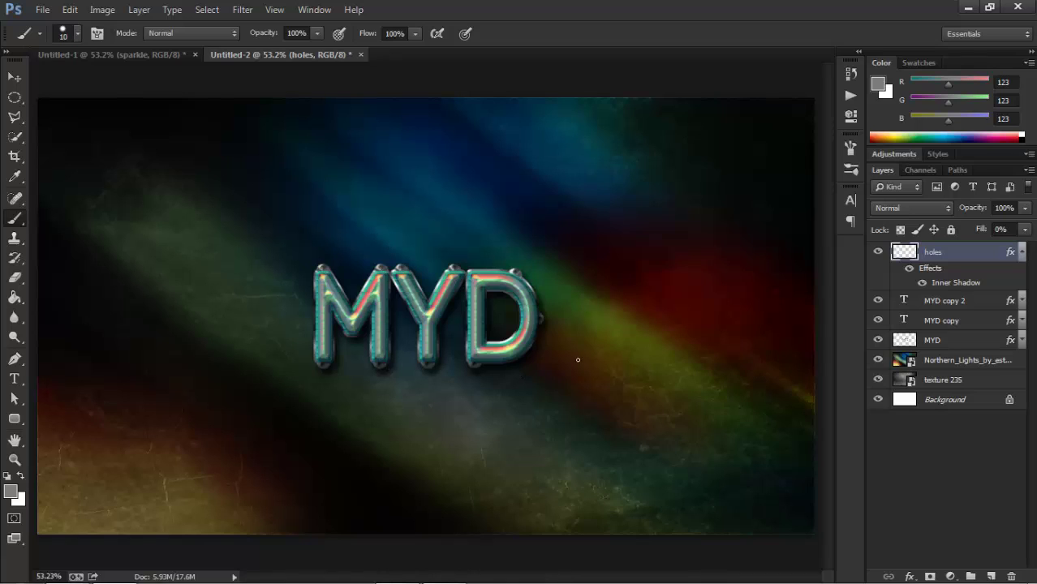
- Add a Gradient Map adjustment layer above the holes layer with Overlay blending and 80% opacity
click(1021, 253)
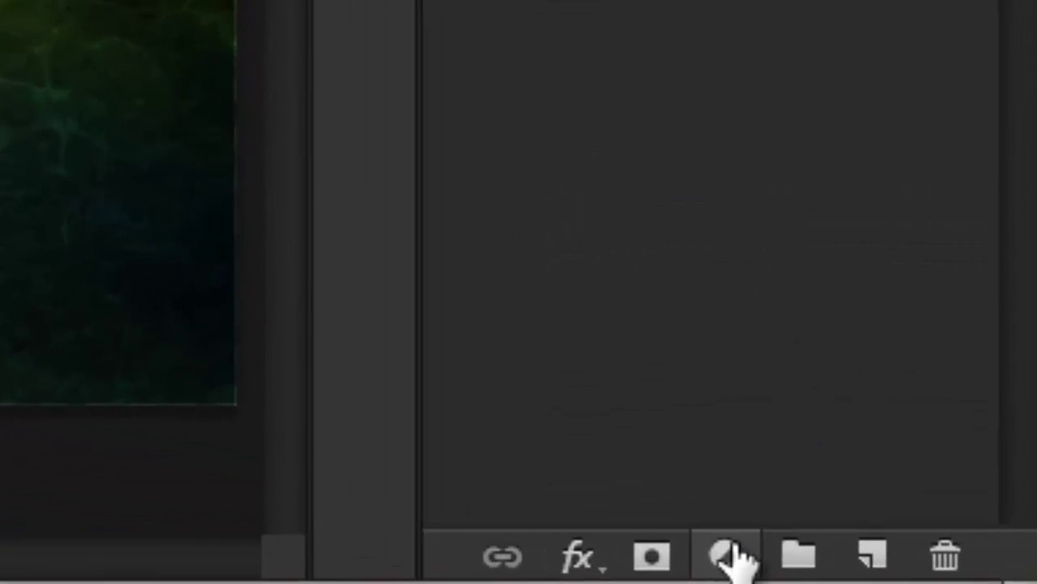
click(904, 572)
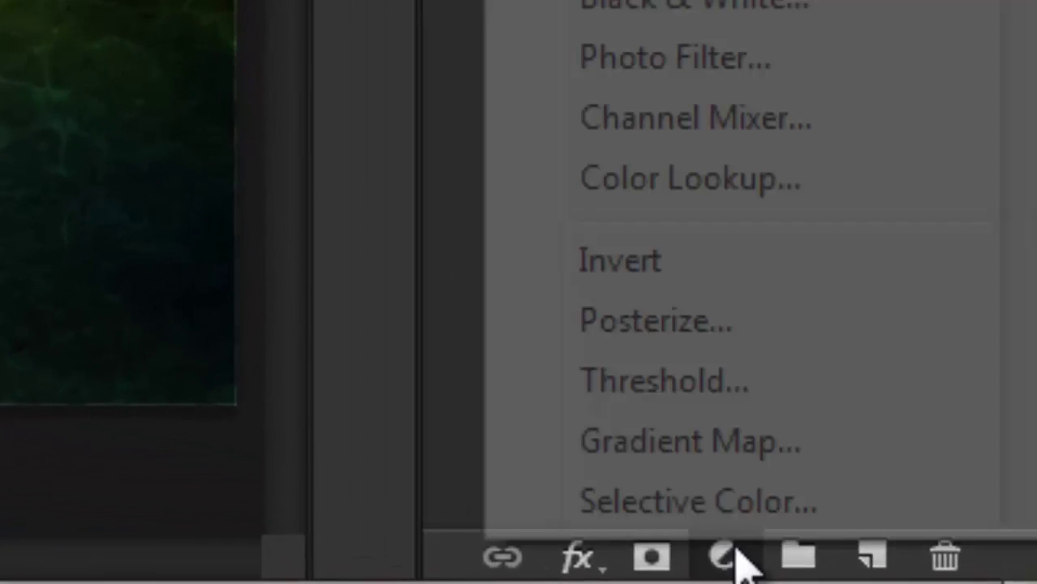
click(680, 461)
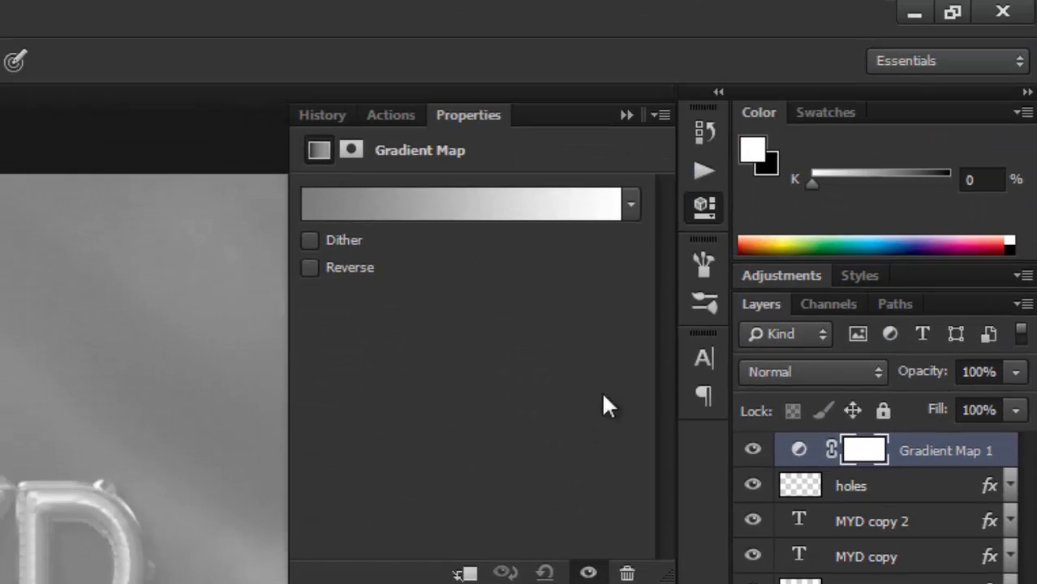
click(792, 374)
click(790, 339)
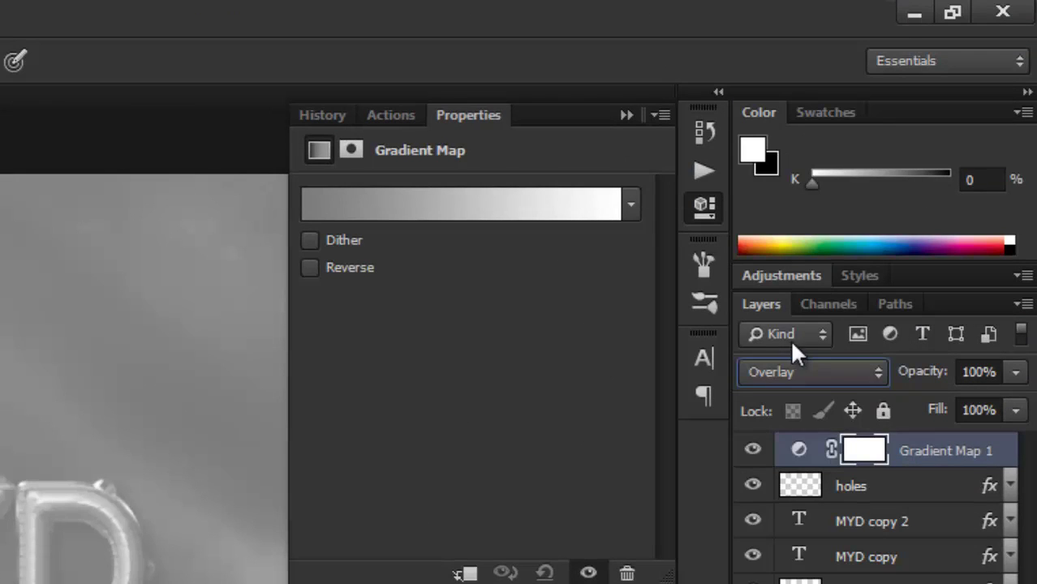
click(998, 372)
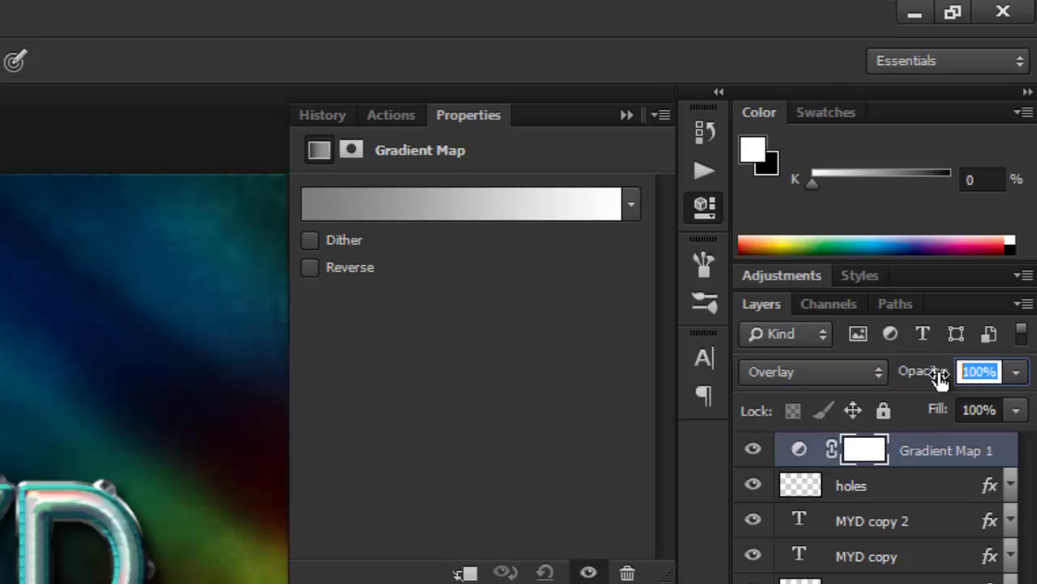
text(80)
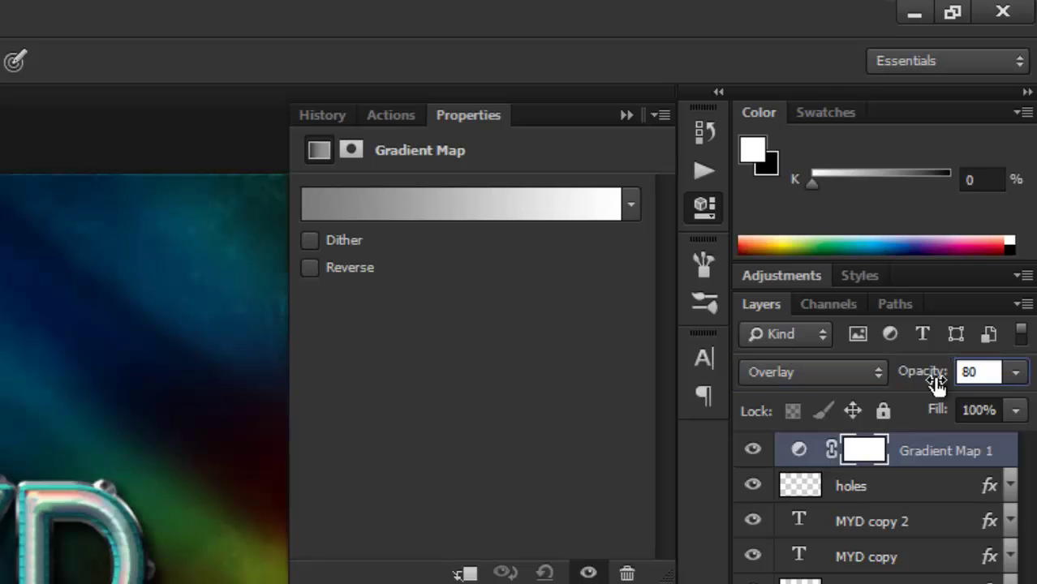
key(Return)
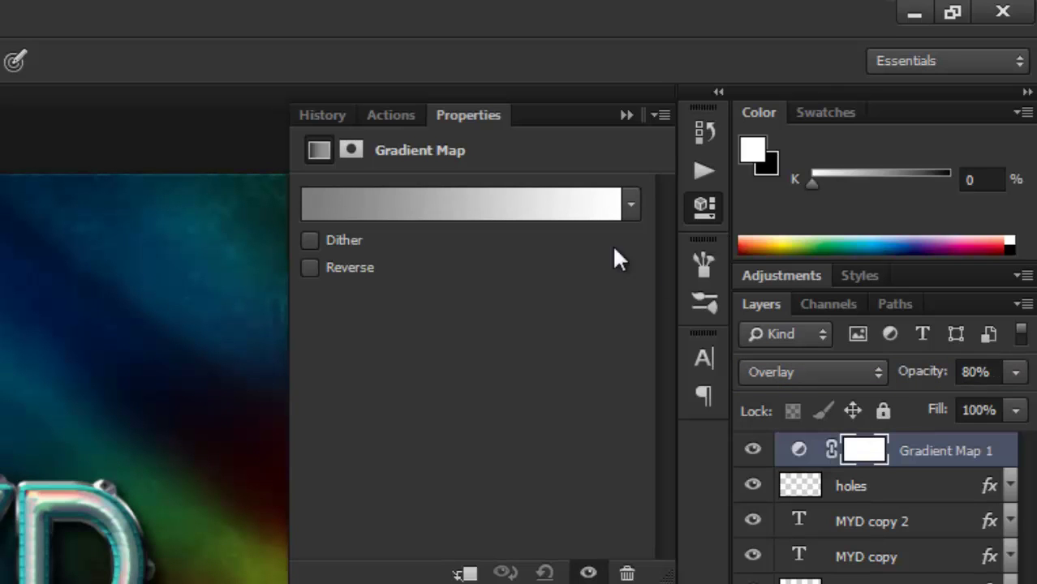
- Set the starting colour stop of the Gradient Map's gradient to #3e4b53
click(437, 202)
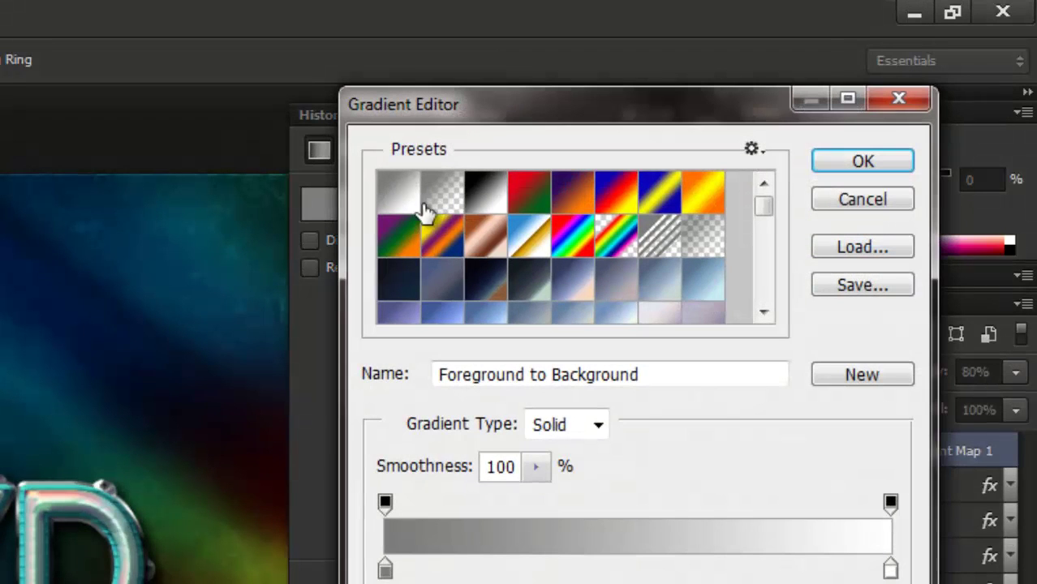
click(386, 570)
double_click(385, 571)
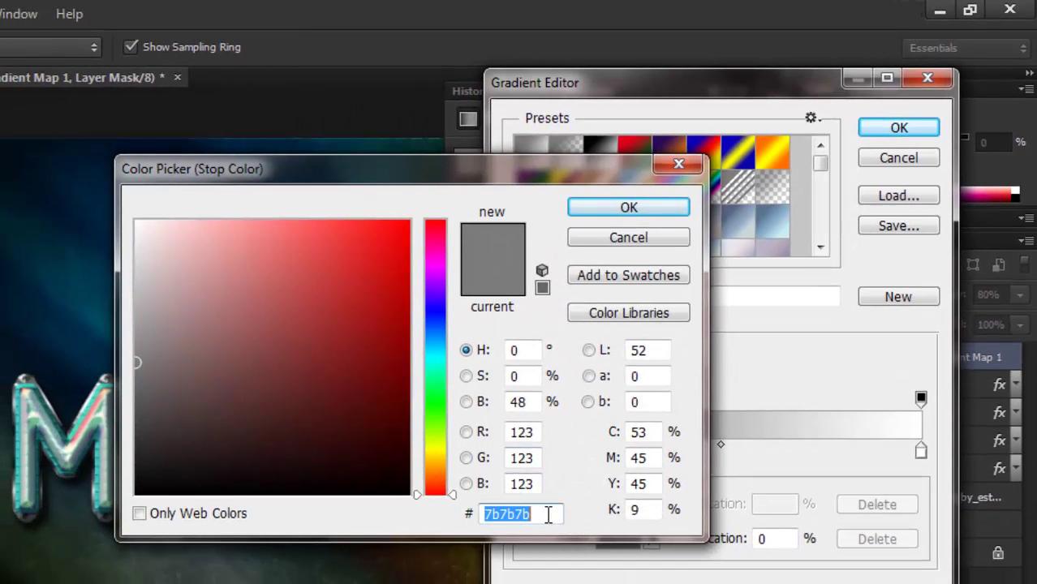
text(3e)
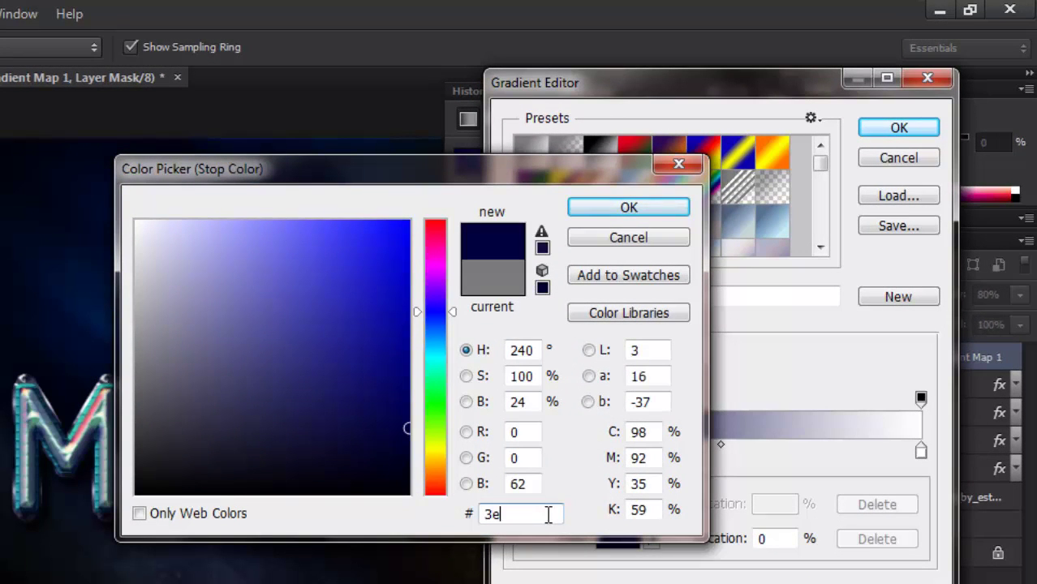
text(4)
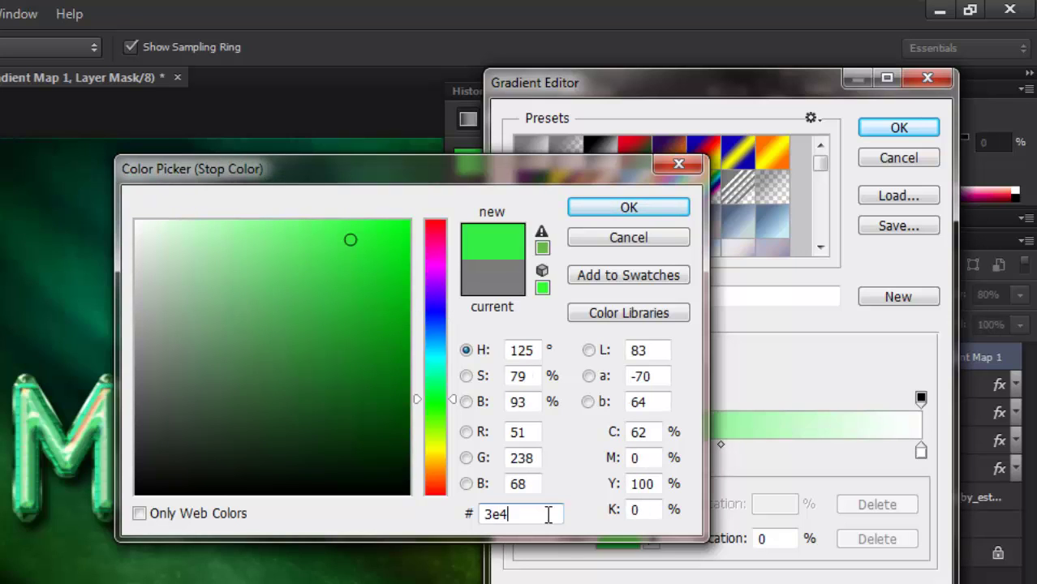
text(b53)
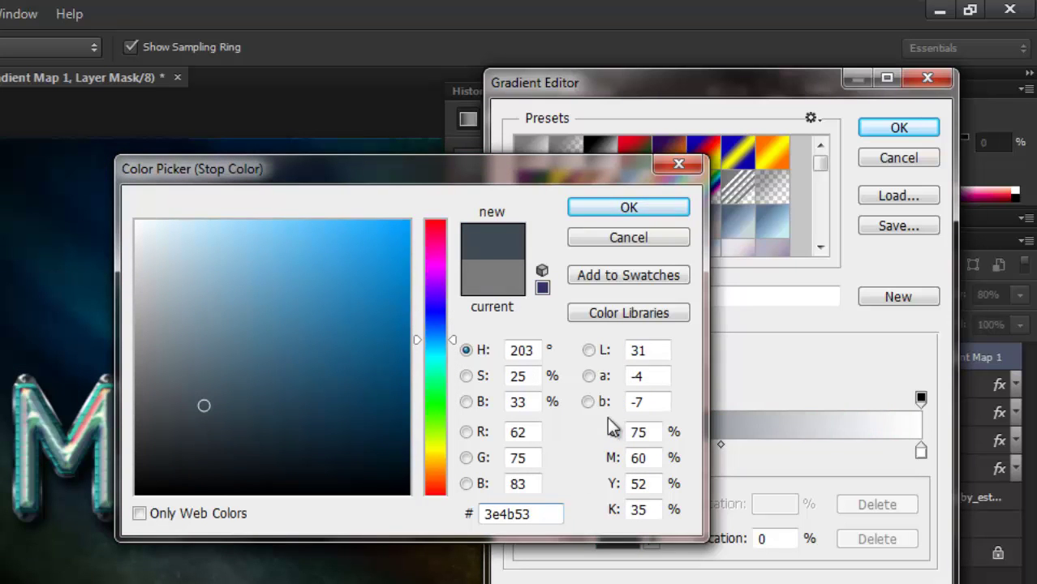
click(609, 209)
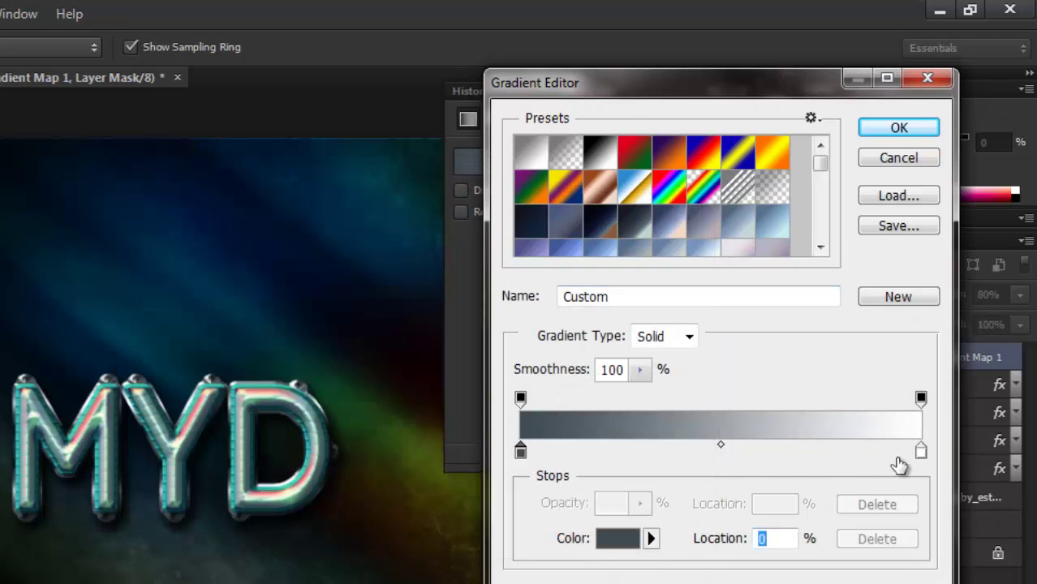
- Set the gradient's end colour stop to #64767a, accept the gradient and collapse the adjustment's properties
click(921, 451)
double_click(921, 451)
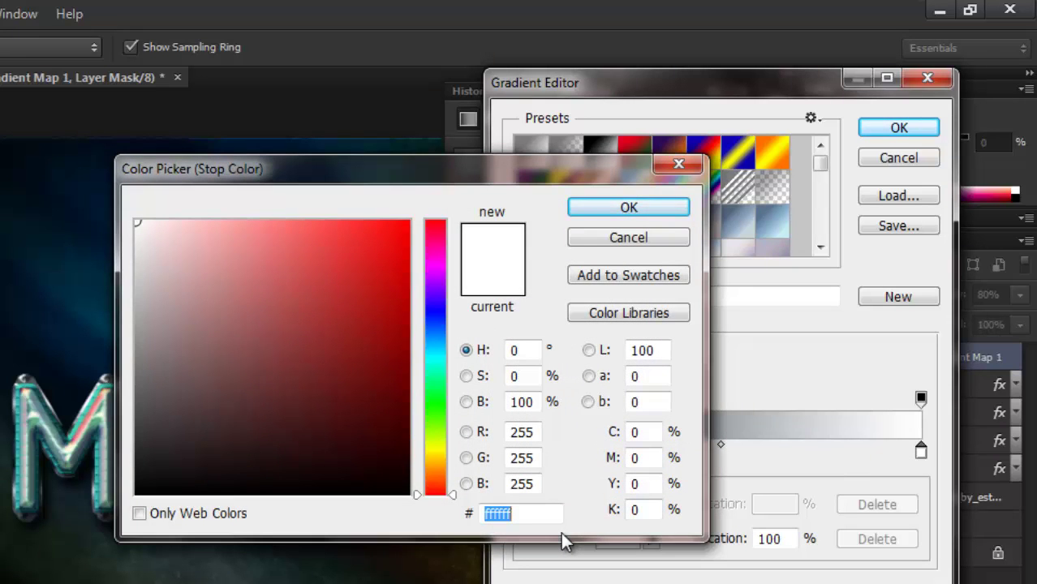
text(647)
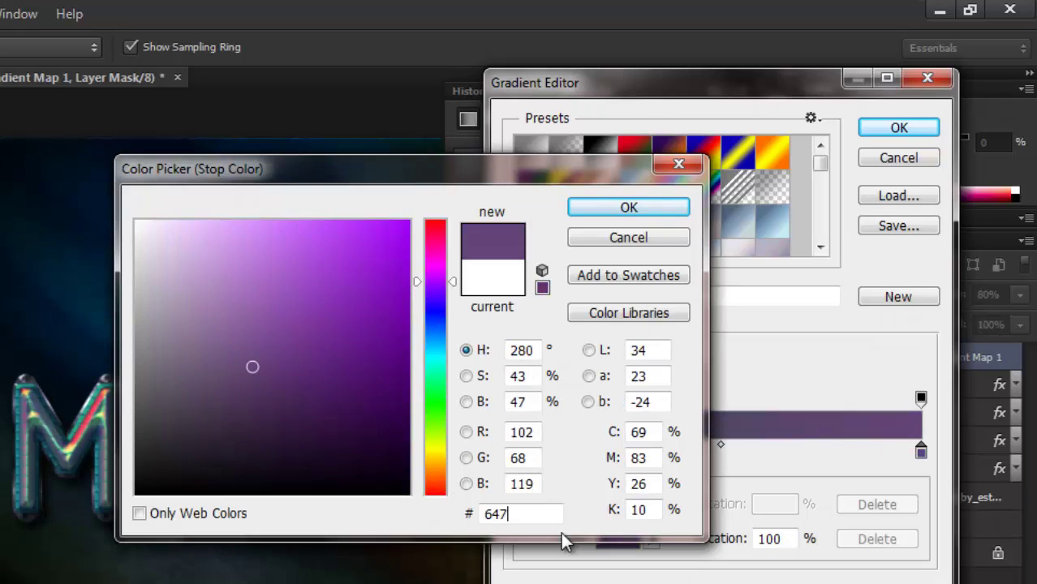
text(67a)
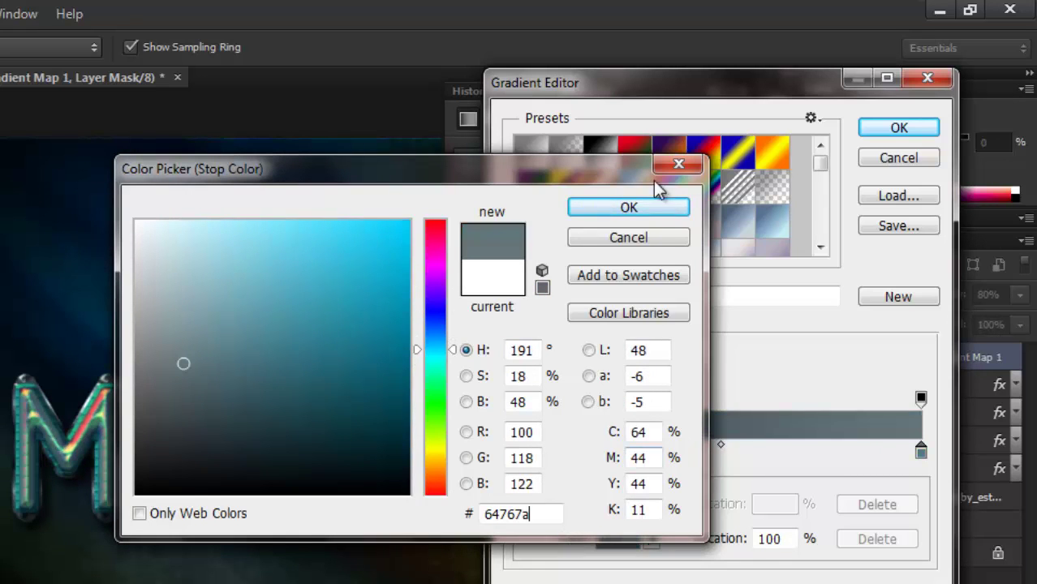
click(616, 213)
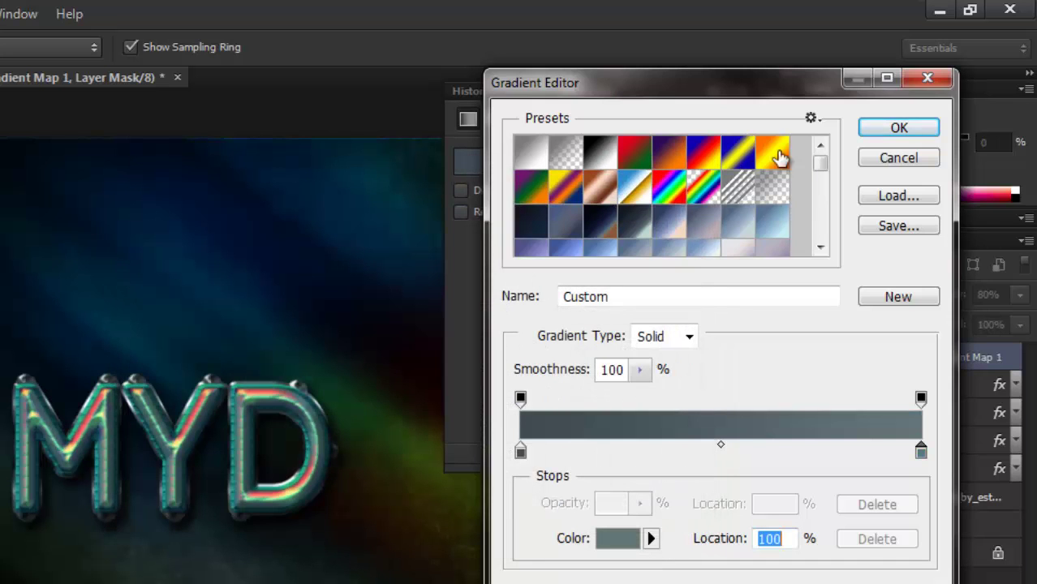
click(892, 132)
click(773, 164)
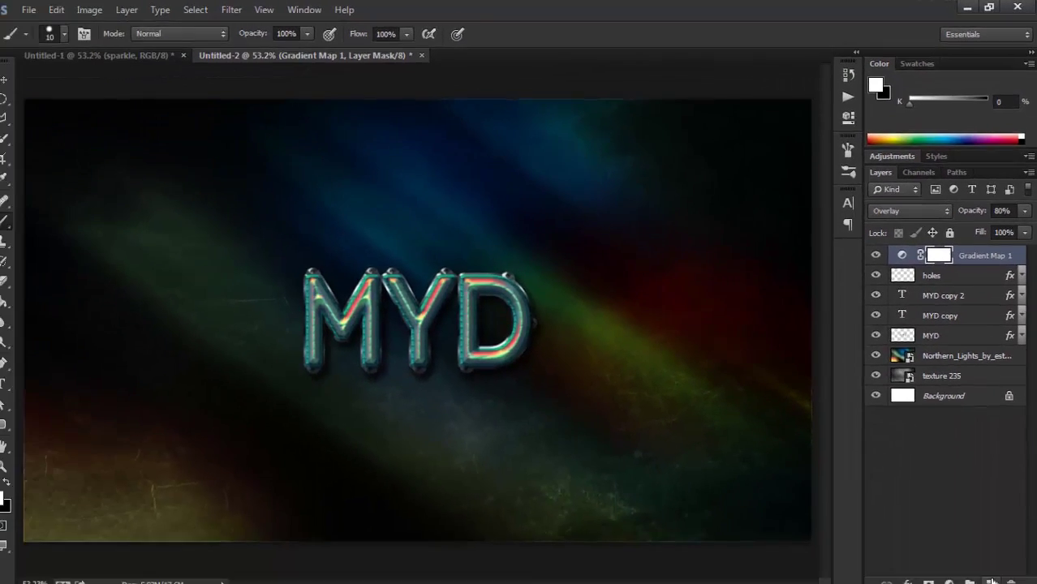
- Add a new layer named "sparkle" above the Gradient Map and set its blend mode to Vivid Light
click(990, 576)
double_click(939, 254)
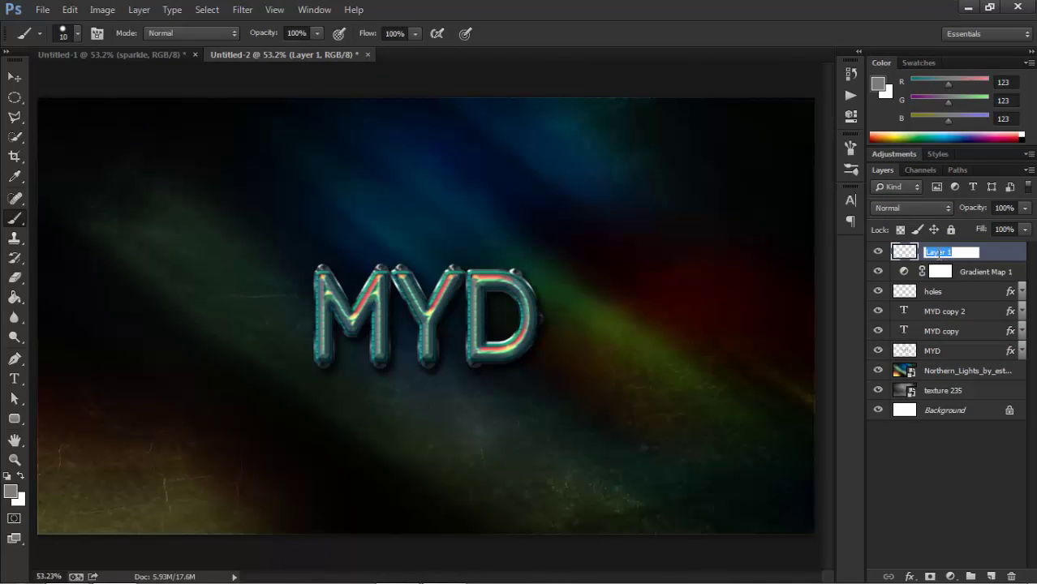
text(sparkle)
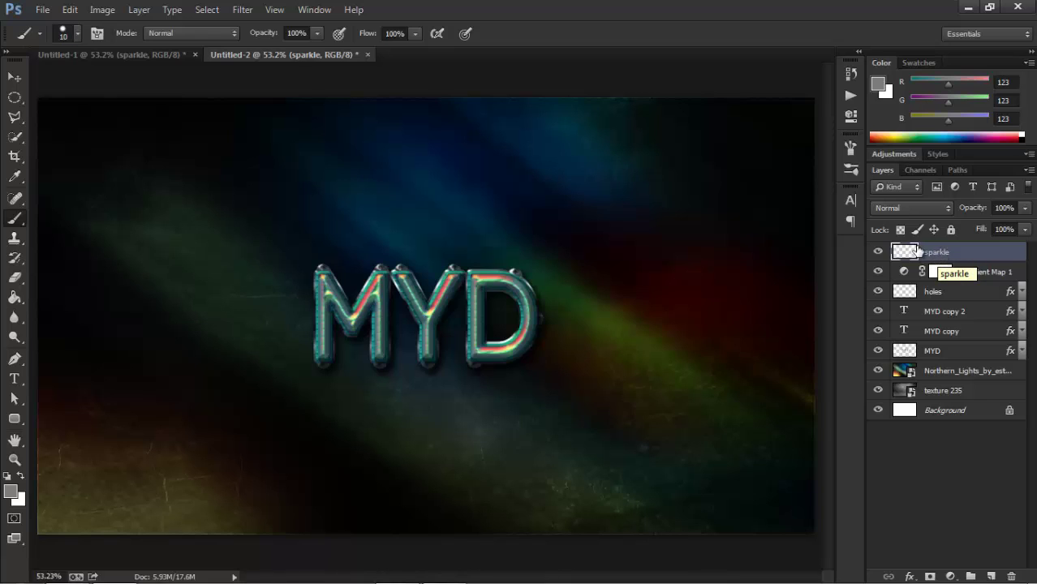
click(915, 208)
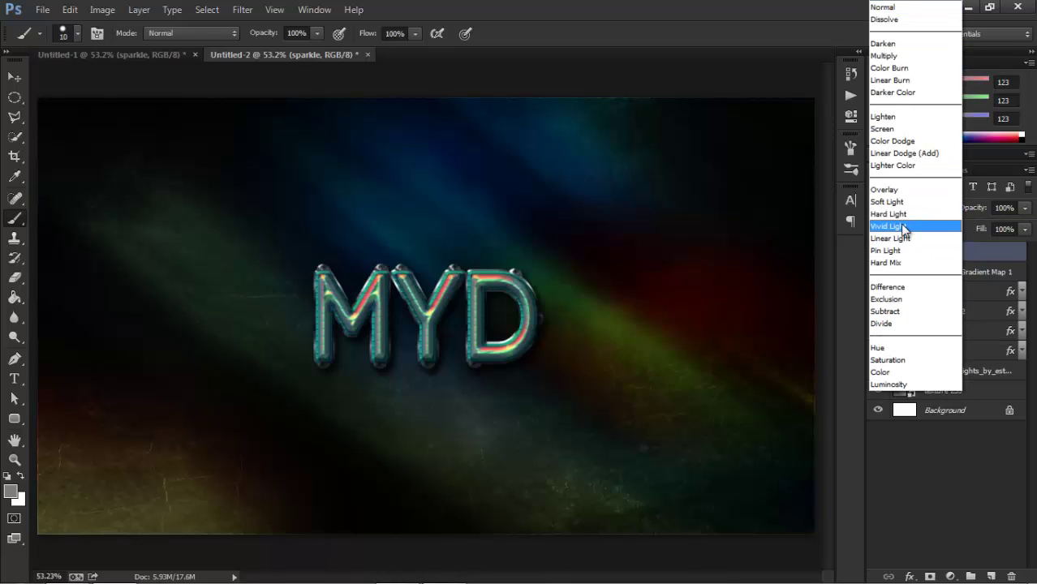
click(899, 224)
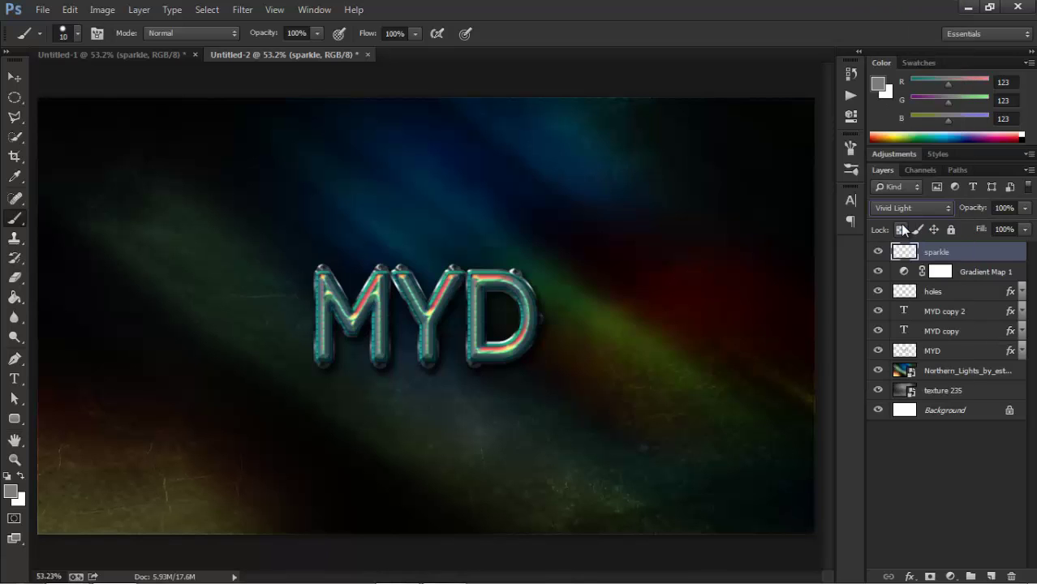
- Set the foreground colour to #ded7a9
click(10, 491)
drag(687, 366, 634, 366)
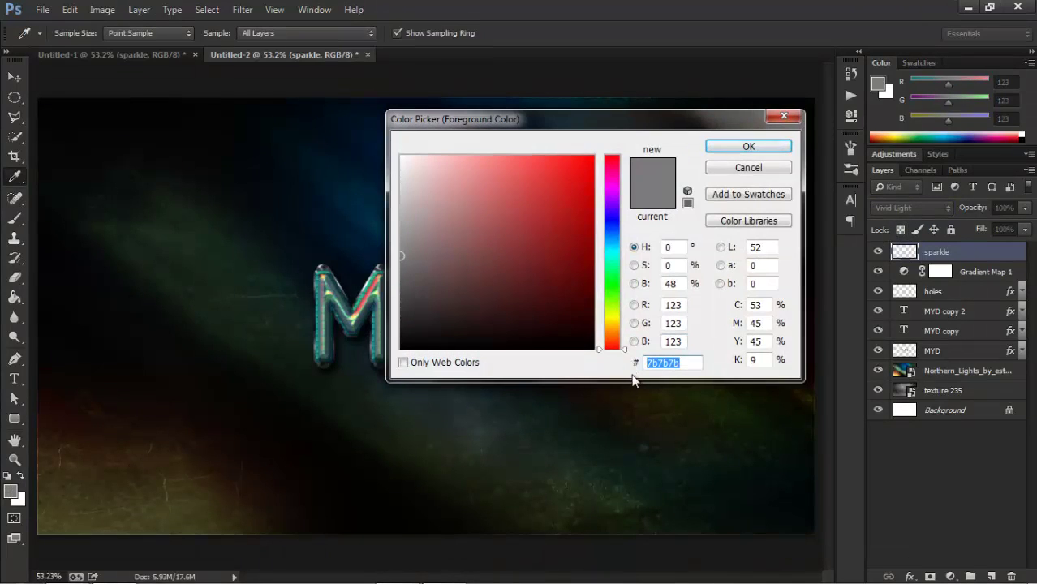
text(ded)
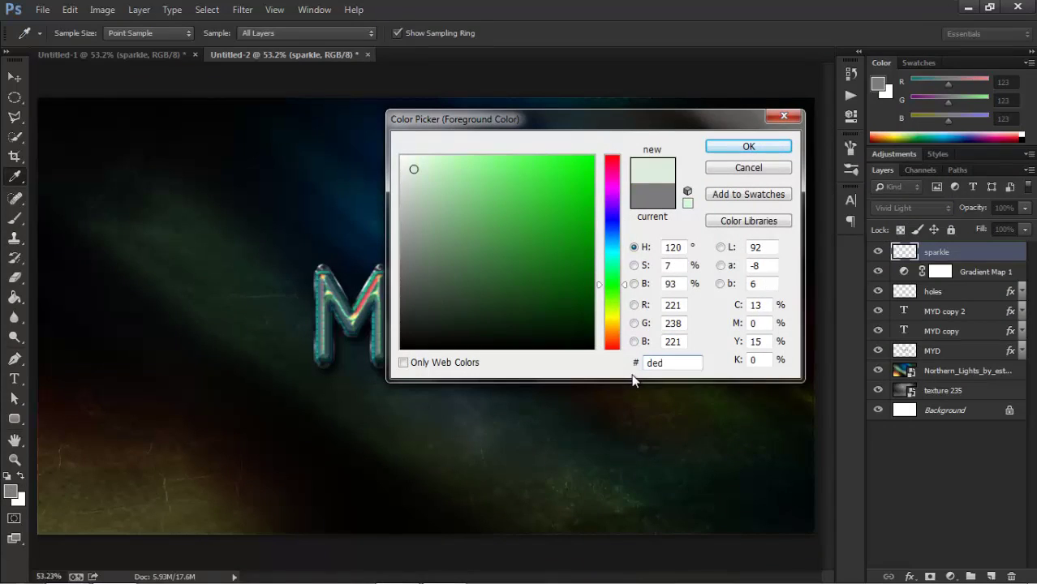
text(7a)
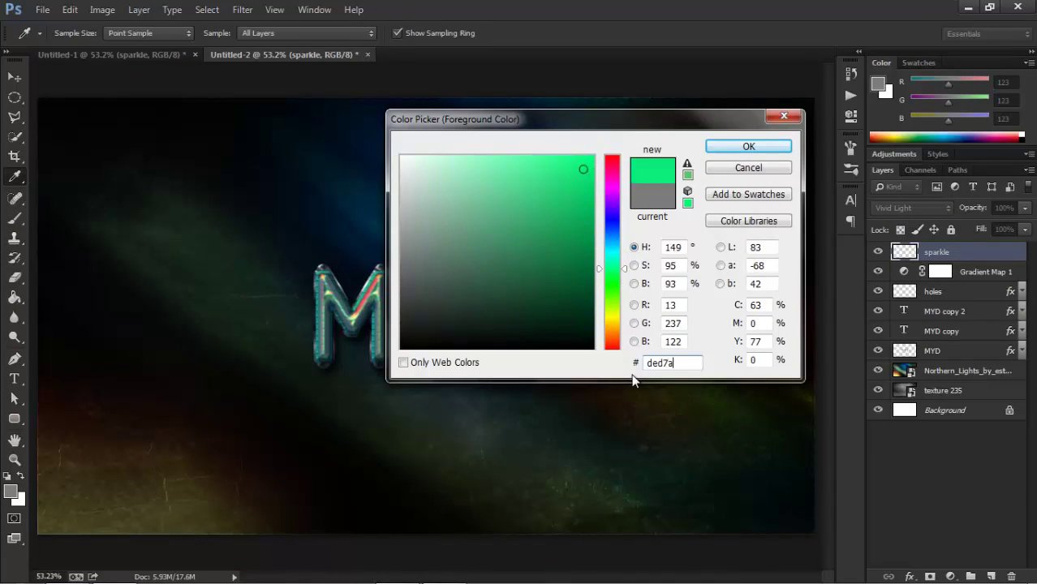
text(9)
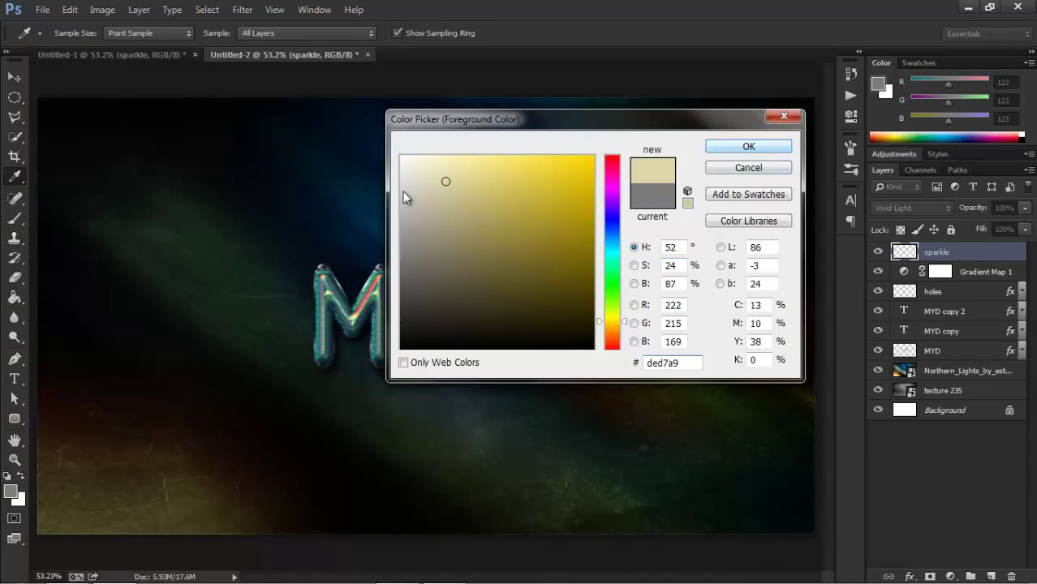
click(749, 146)
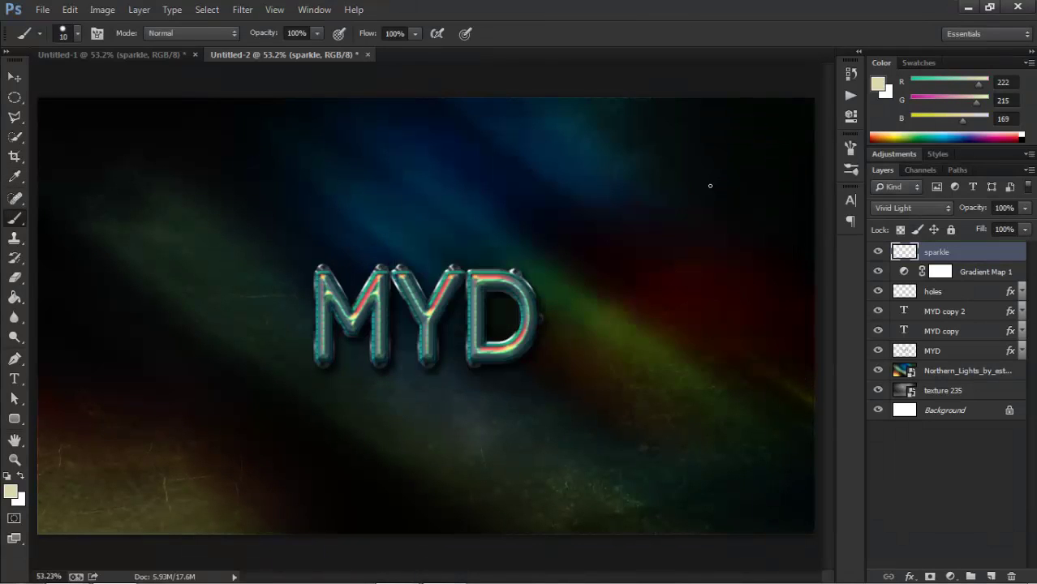
click(77, 32)
click(195, 62)
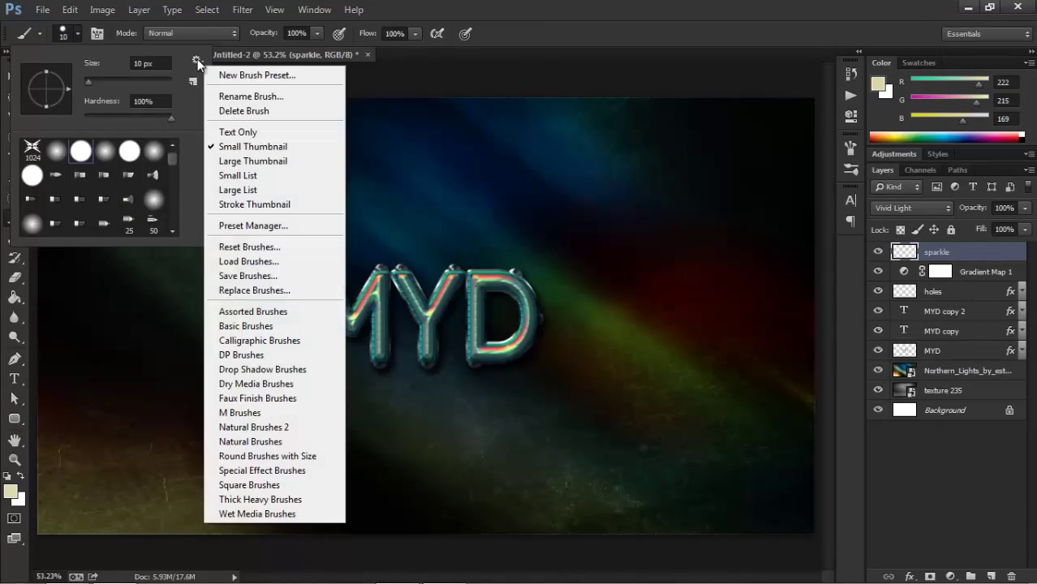
click(279, 263)
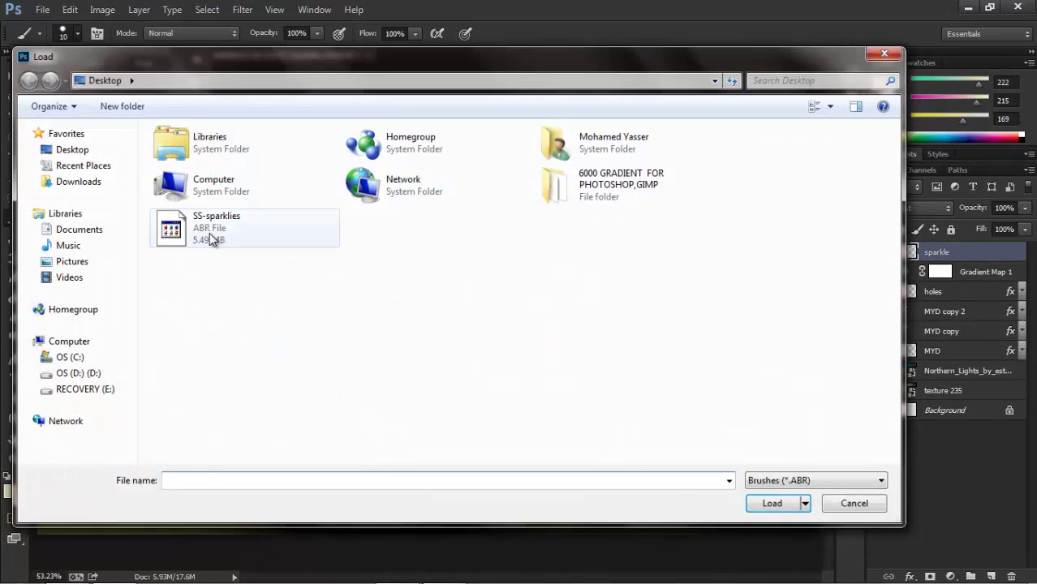
click(215, 231)
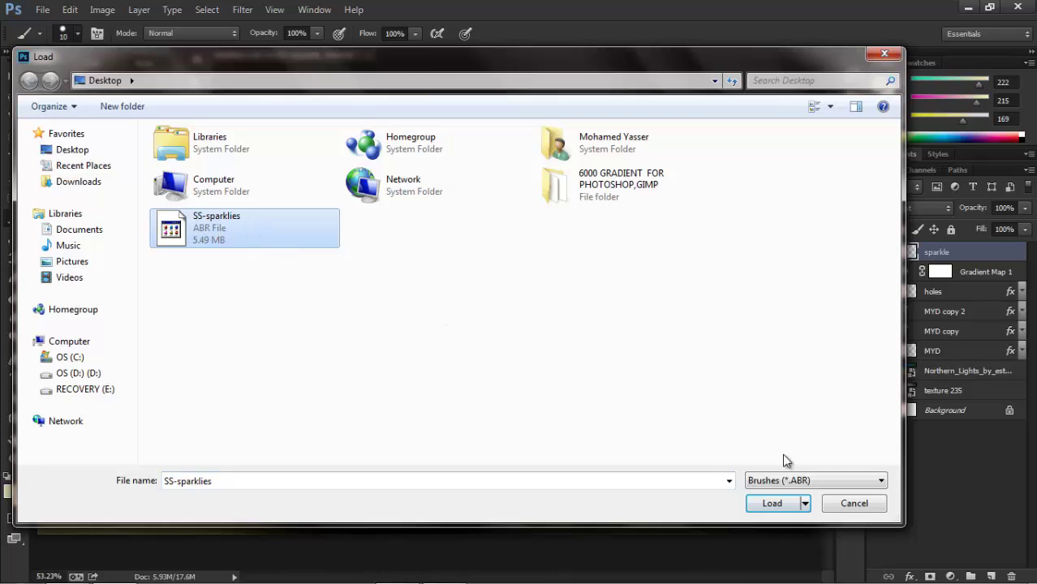
click(851, 503)
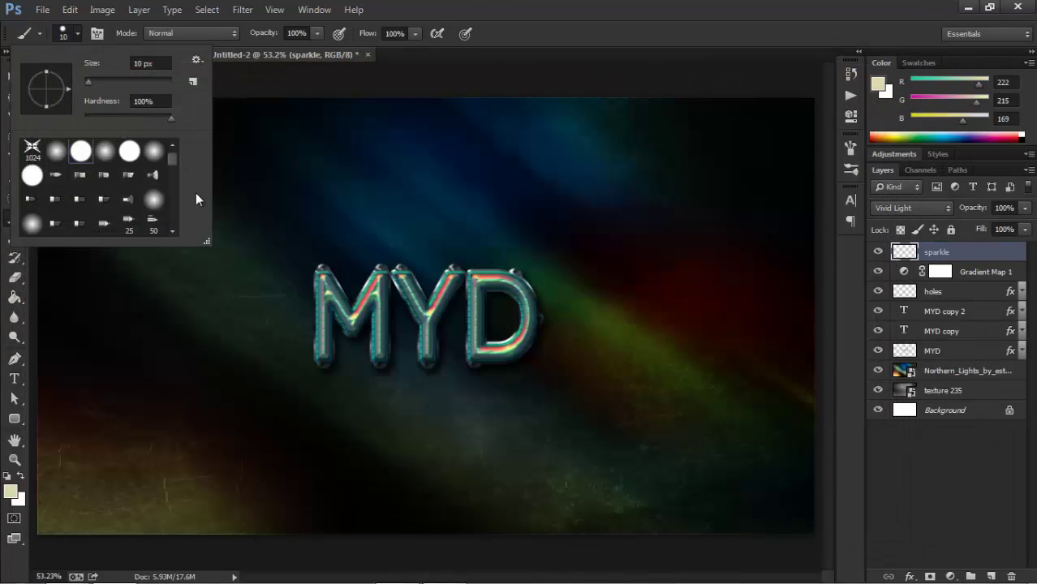
- Choose the 714 px four-pointed sparkle brush and stamp one sparkle over the text between the M and Y
drag(175, 151, 176, 220)
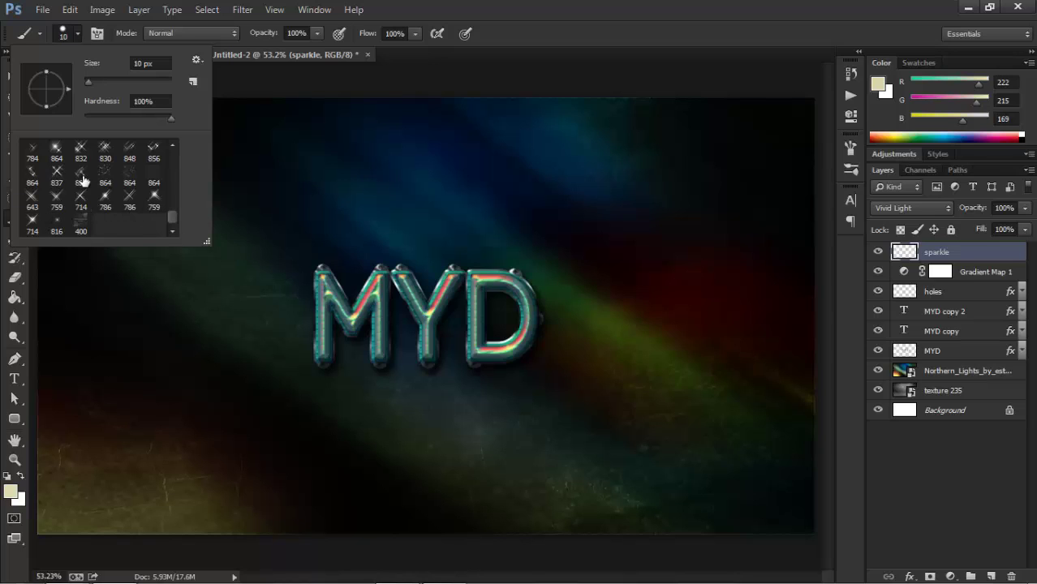
click(32, 225)
click(81, 33)
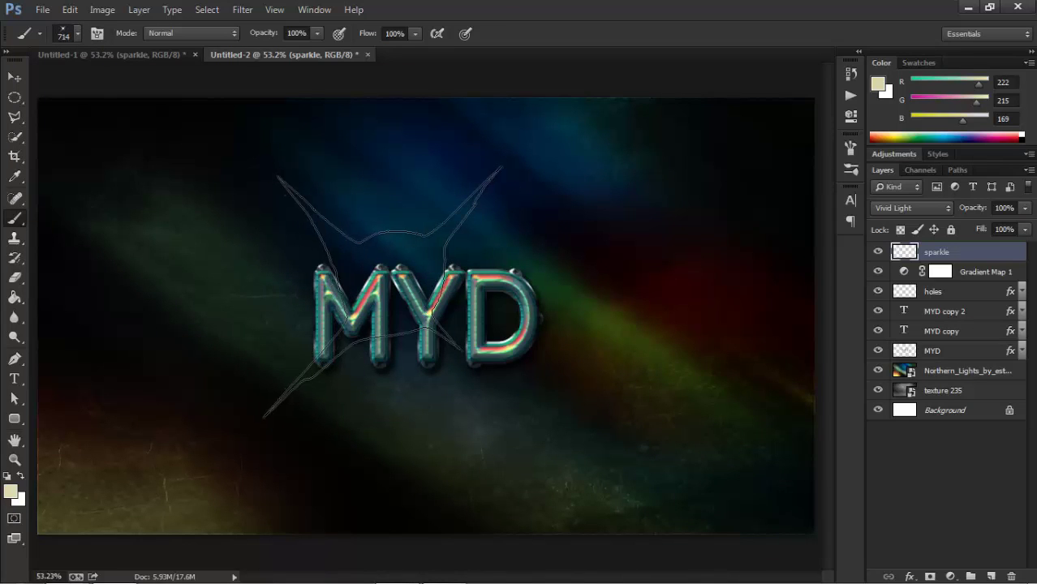
click(386, 292)
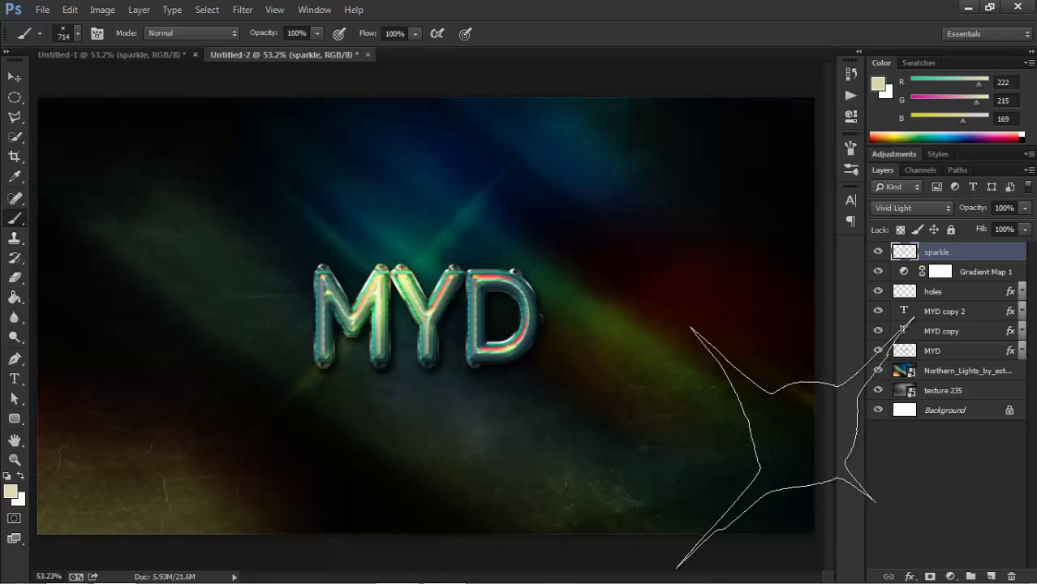
- Reduce the sparkle brush size to 200 px
key(bracketleft)
key(bracketleft)
key(bracketleft)
key(bracketleft)
key(bracketleft)
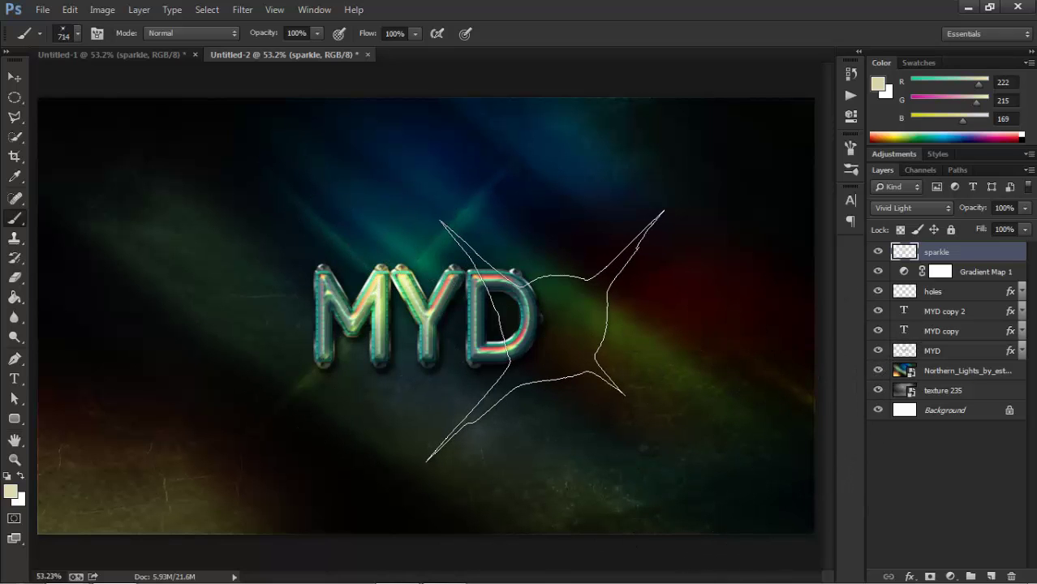
key(bracketleft)
key(bracketleft)
key(bracketleft)
key(bracketleft)
key(bracketleft)
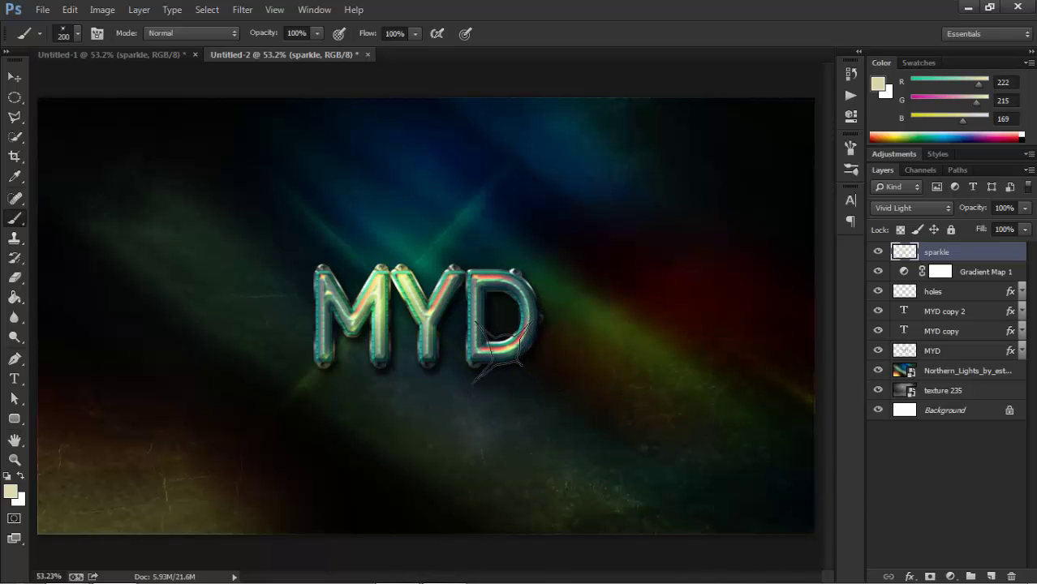